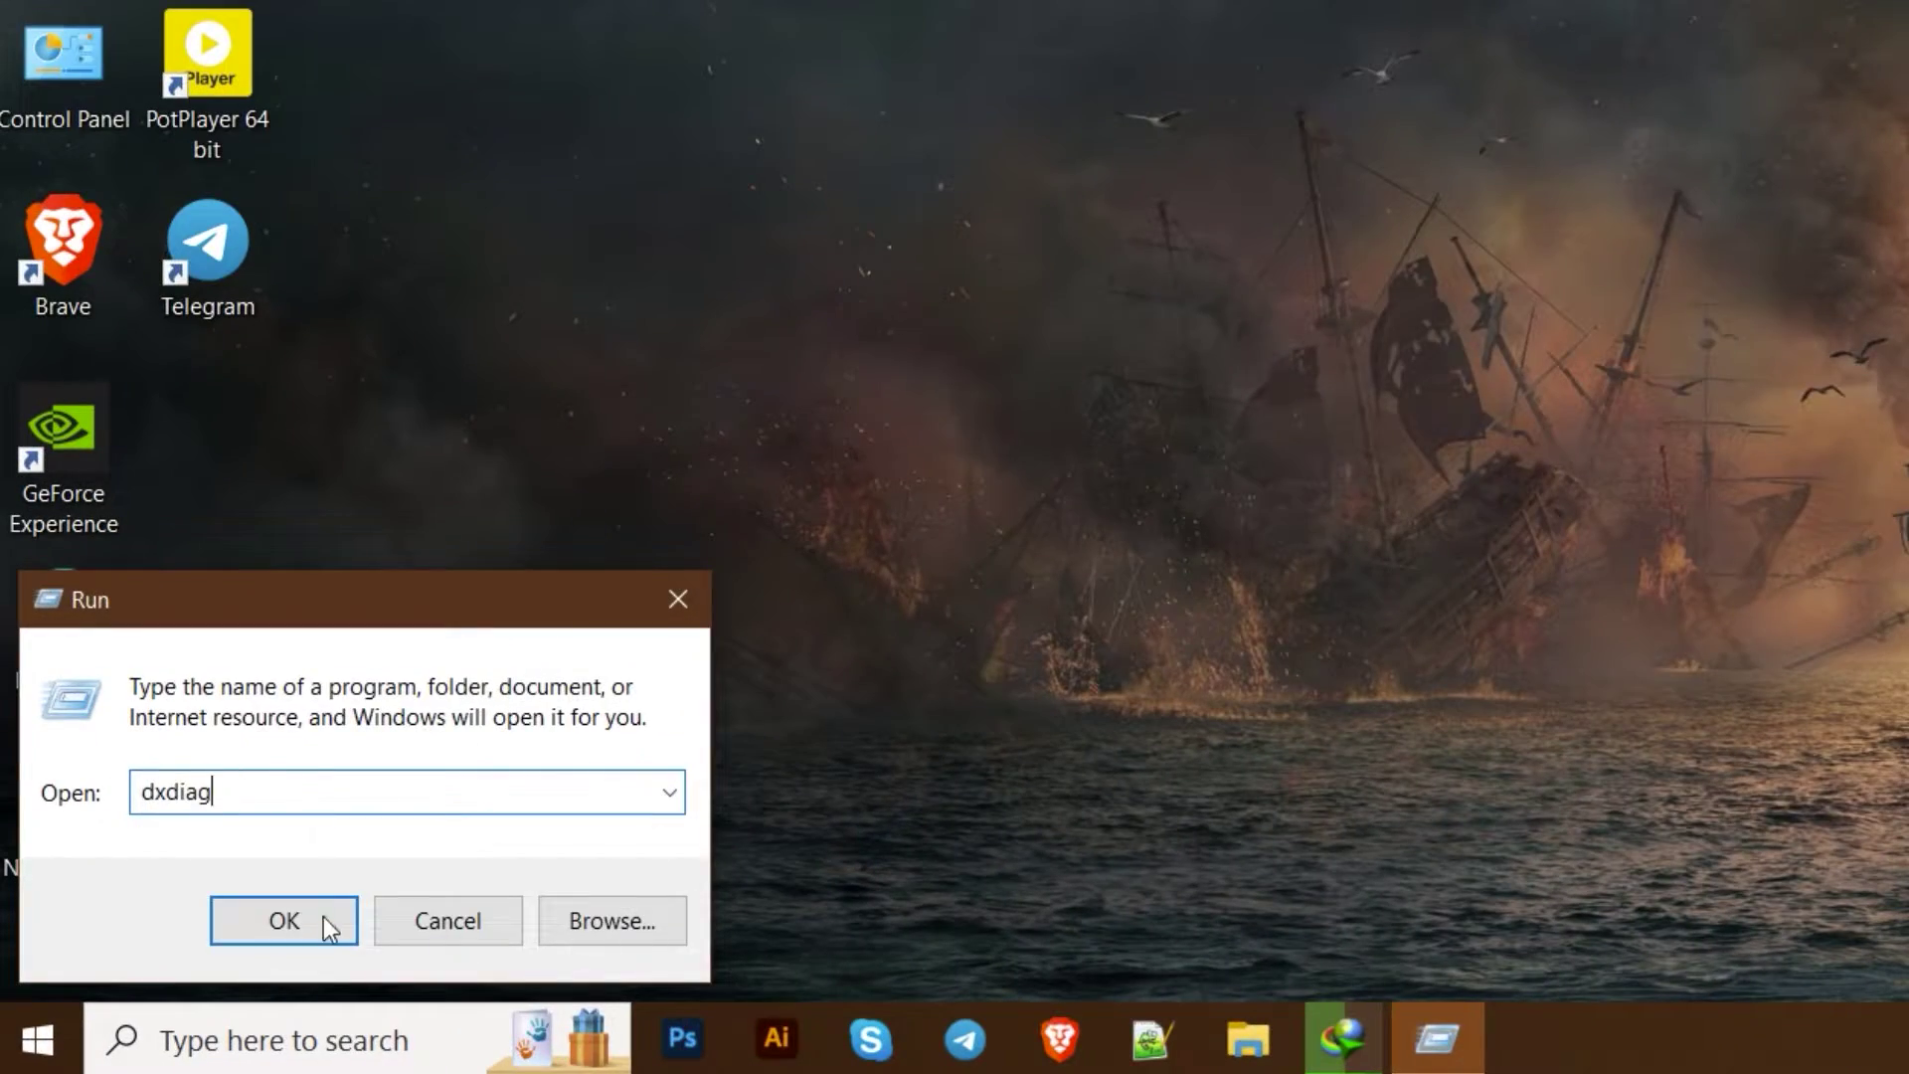
Run the dxdiag report, accept the driver-signature check, and view the Display 1 details.
left_click(324, 917)
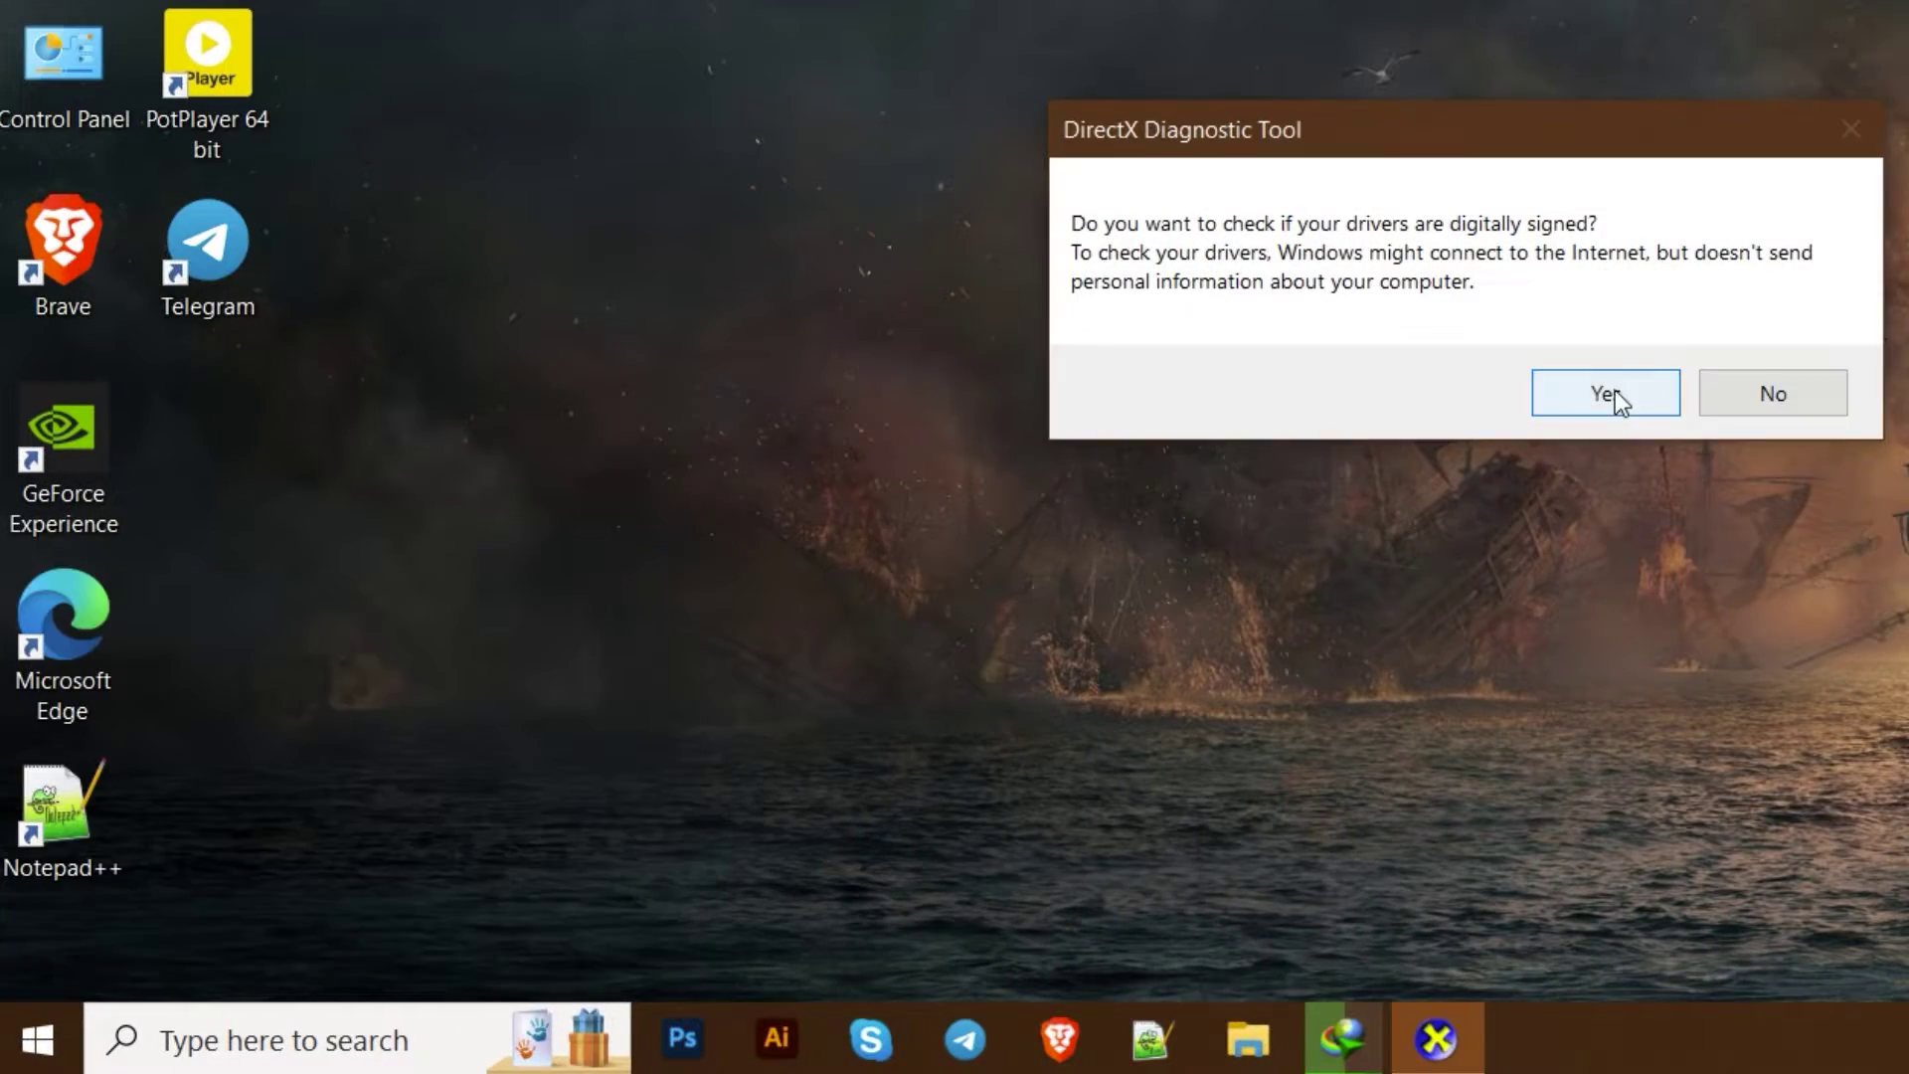
left_click(1615, 390)
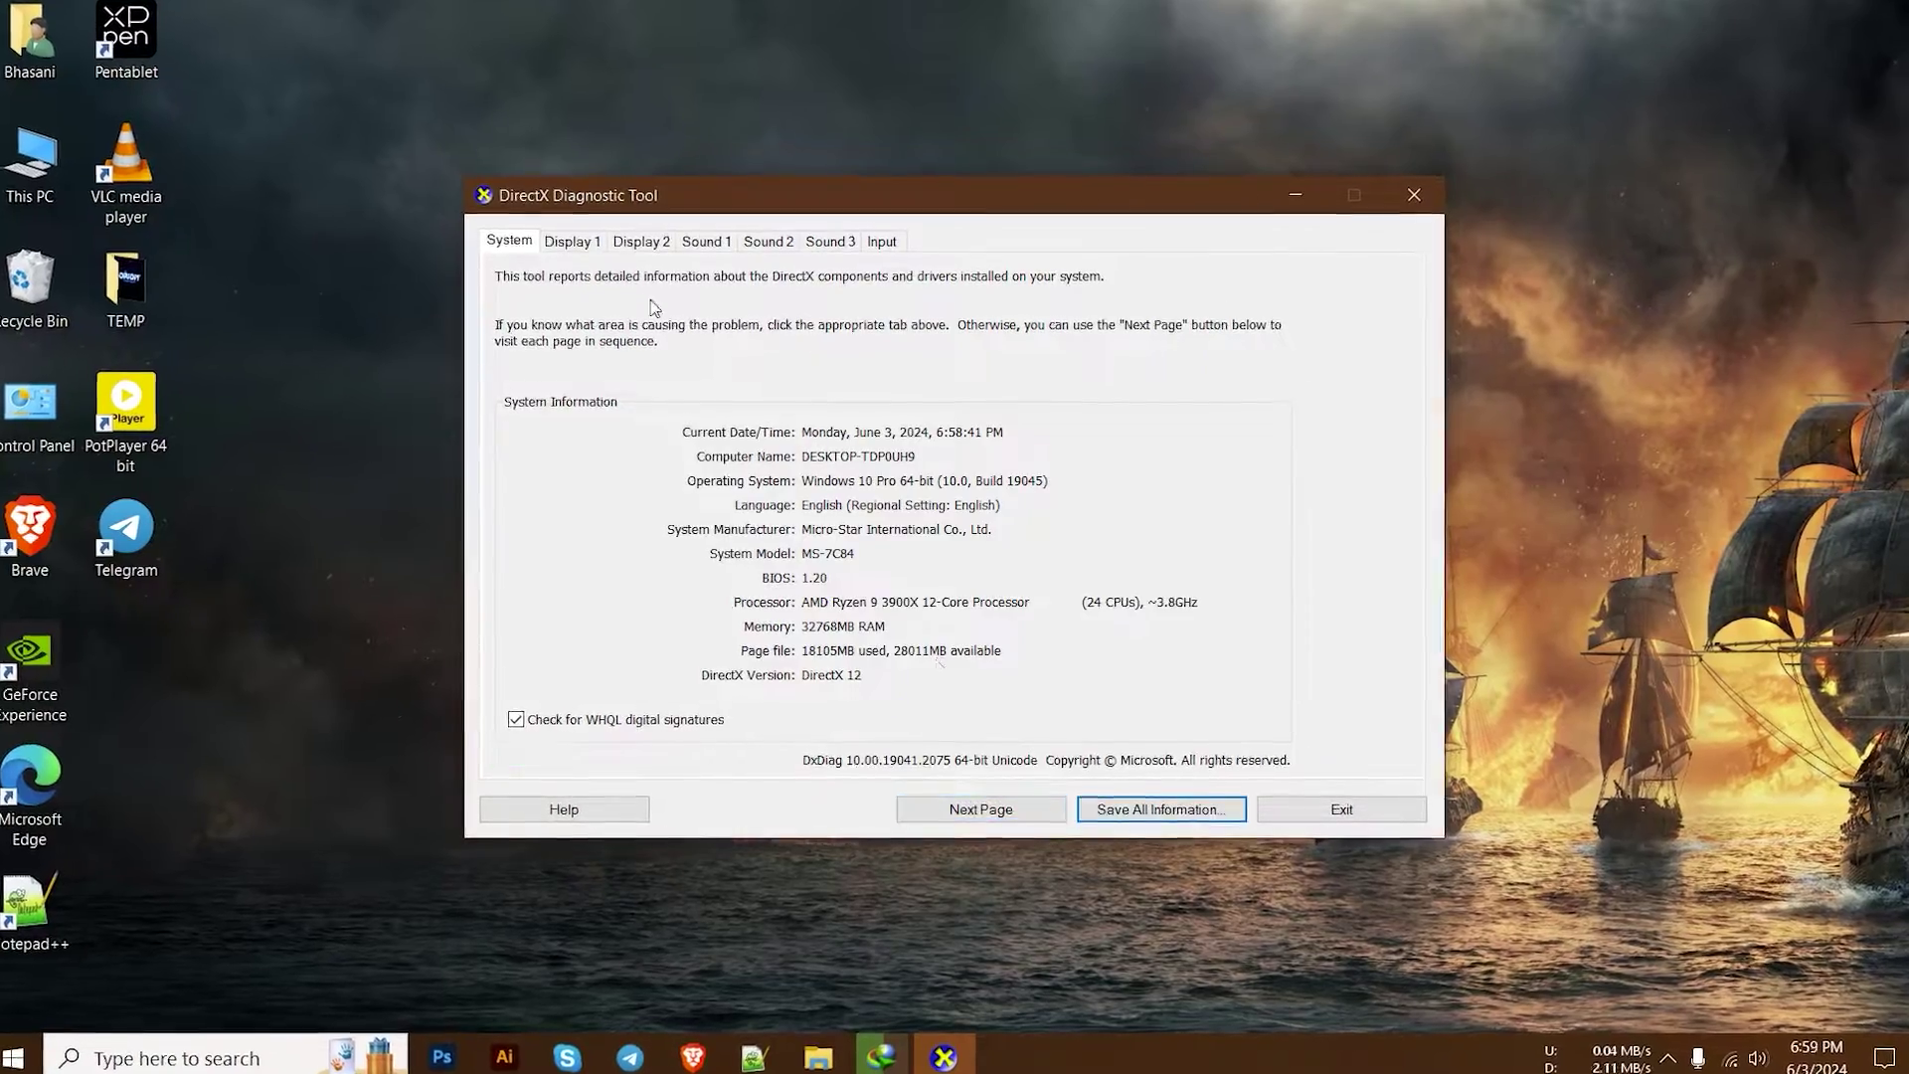
left_click(572, 246)
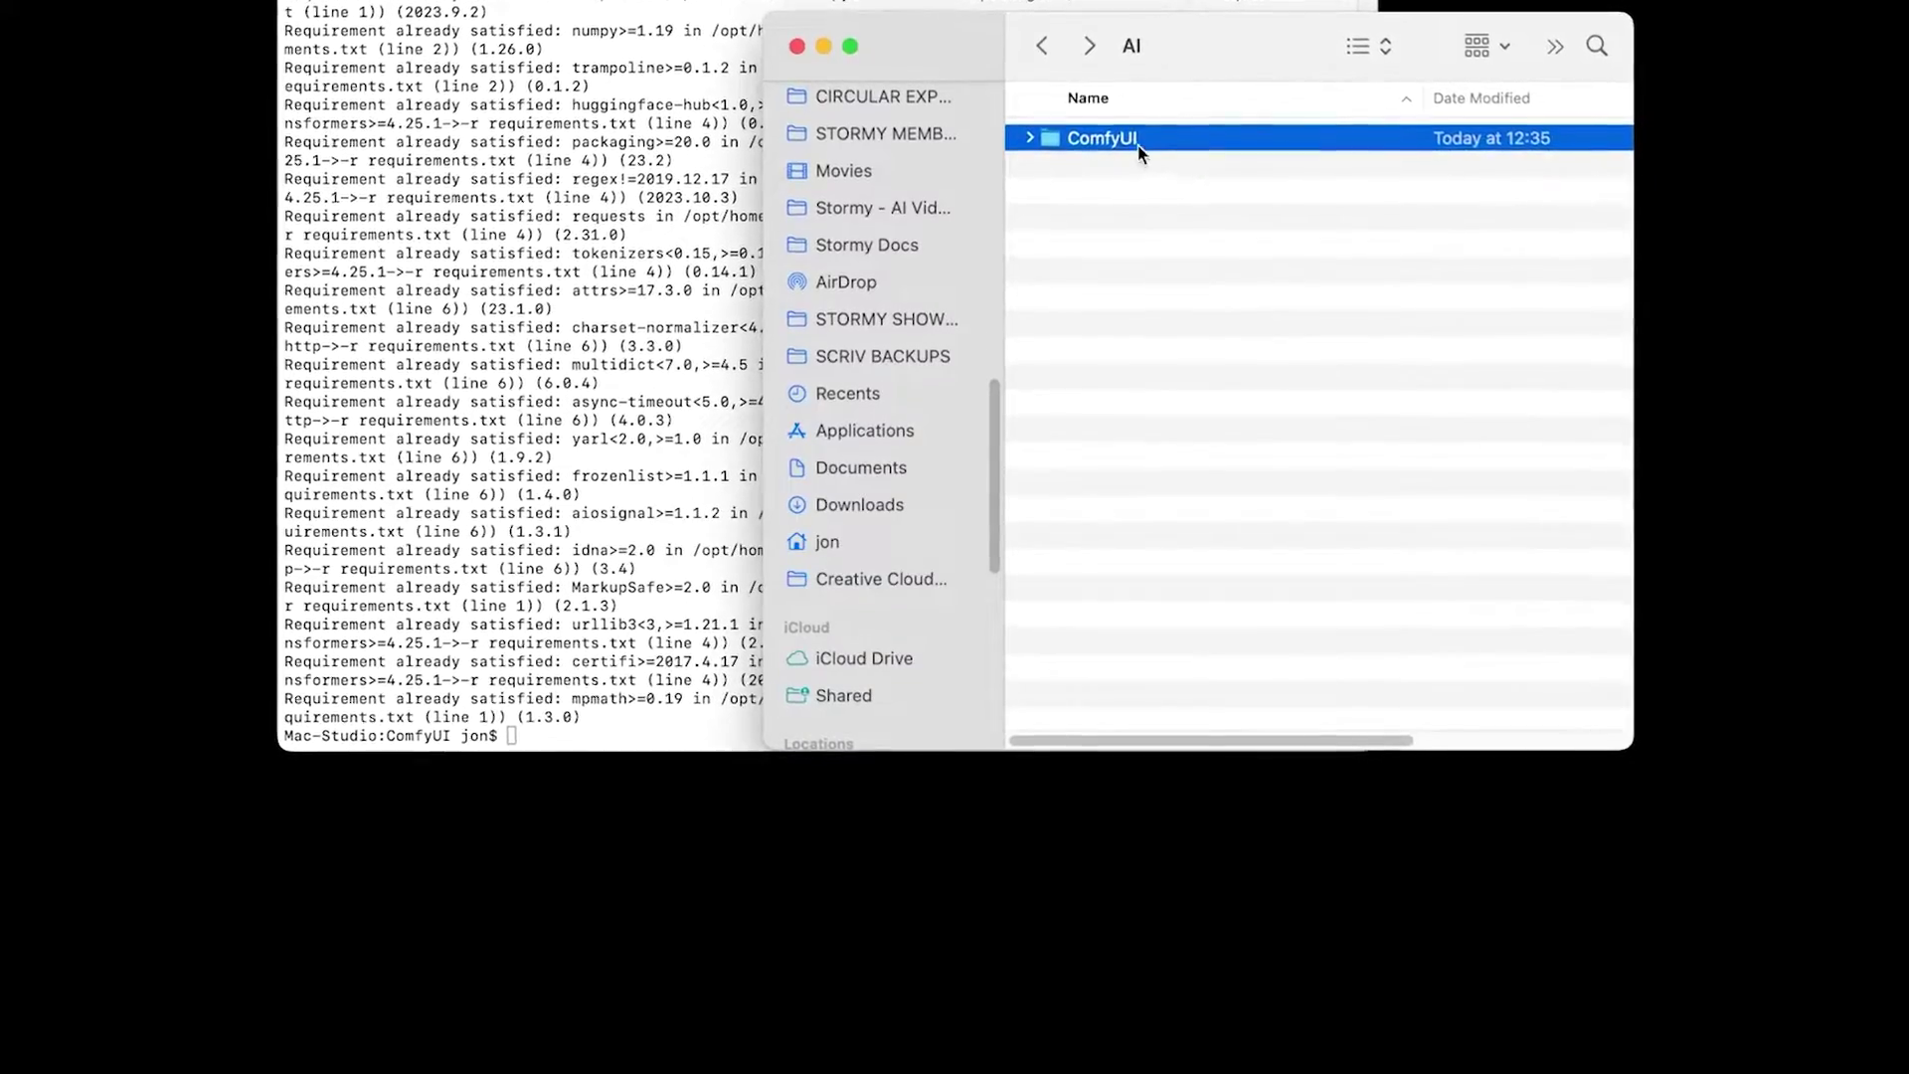
Download the portable ComfyUI Windows build and bring up options inside the ComfyUI_Windows folder.
double_click(1137, 138)
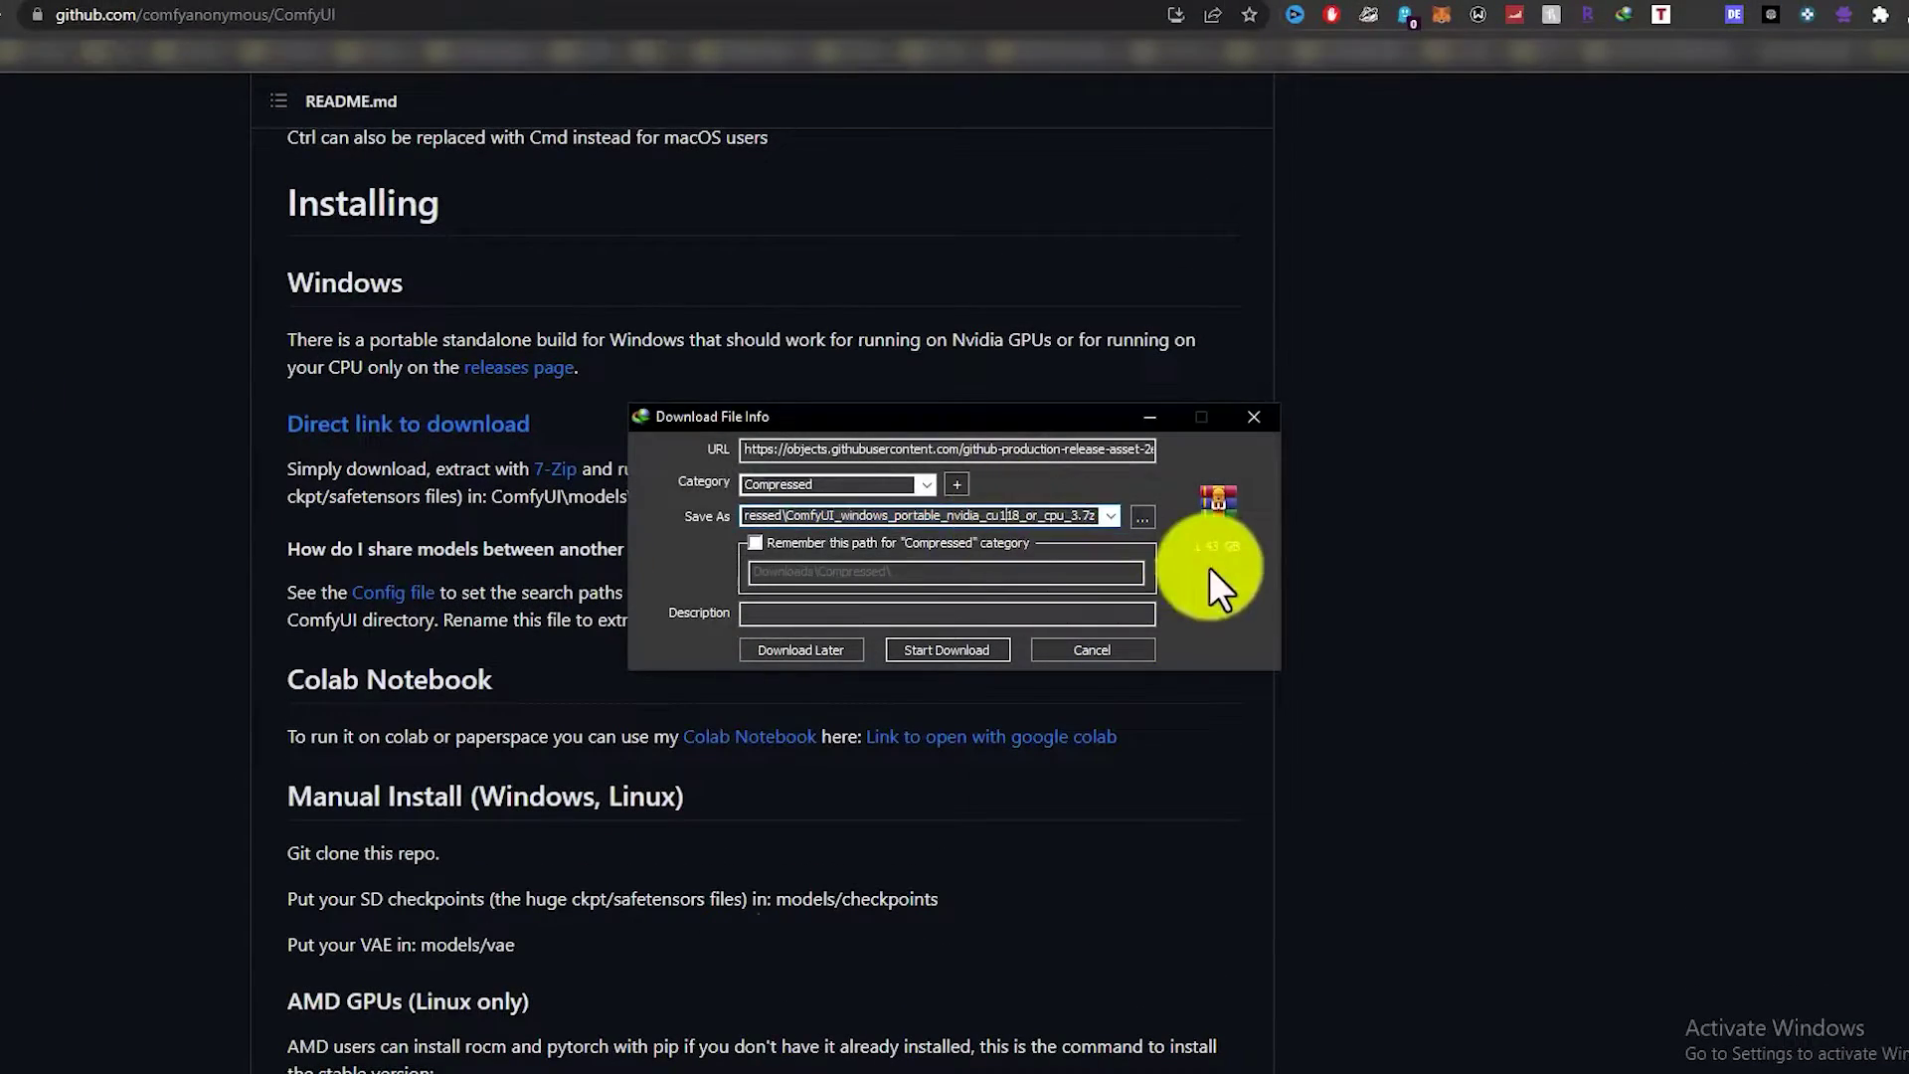
left_click(971, 656)
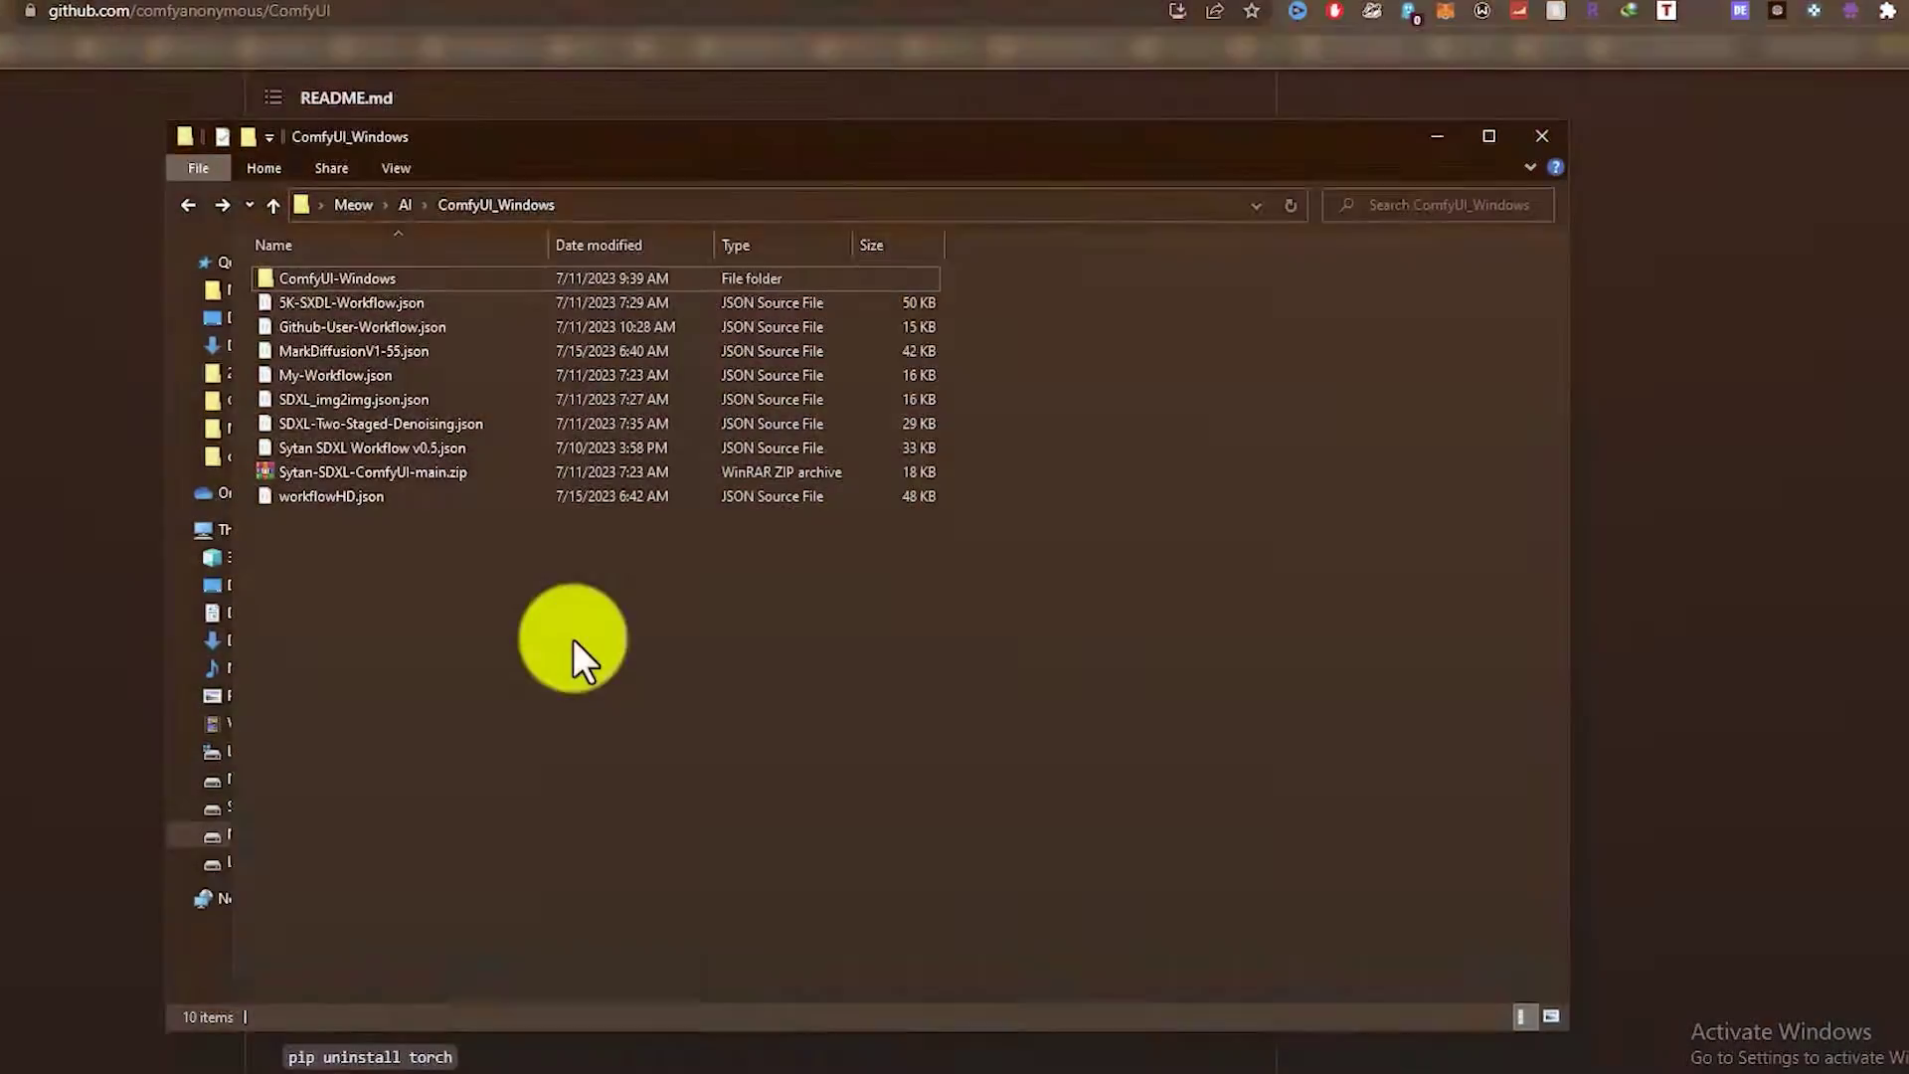
right_click(571, 637)
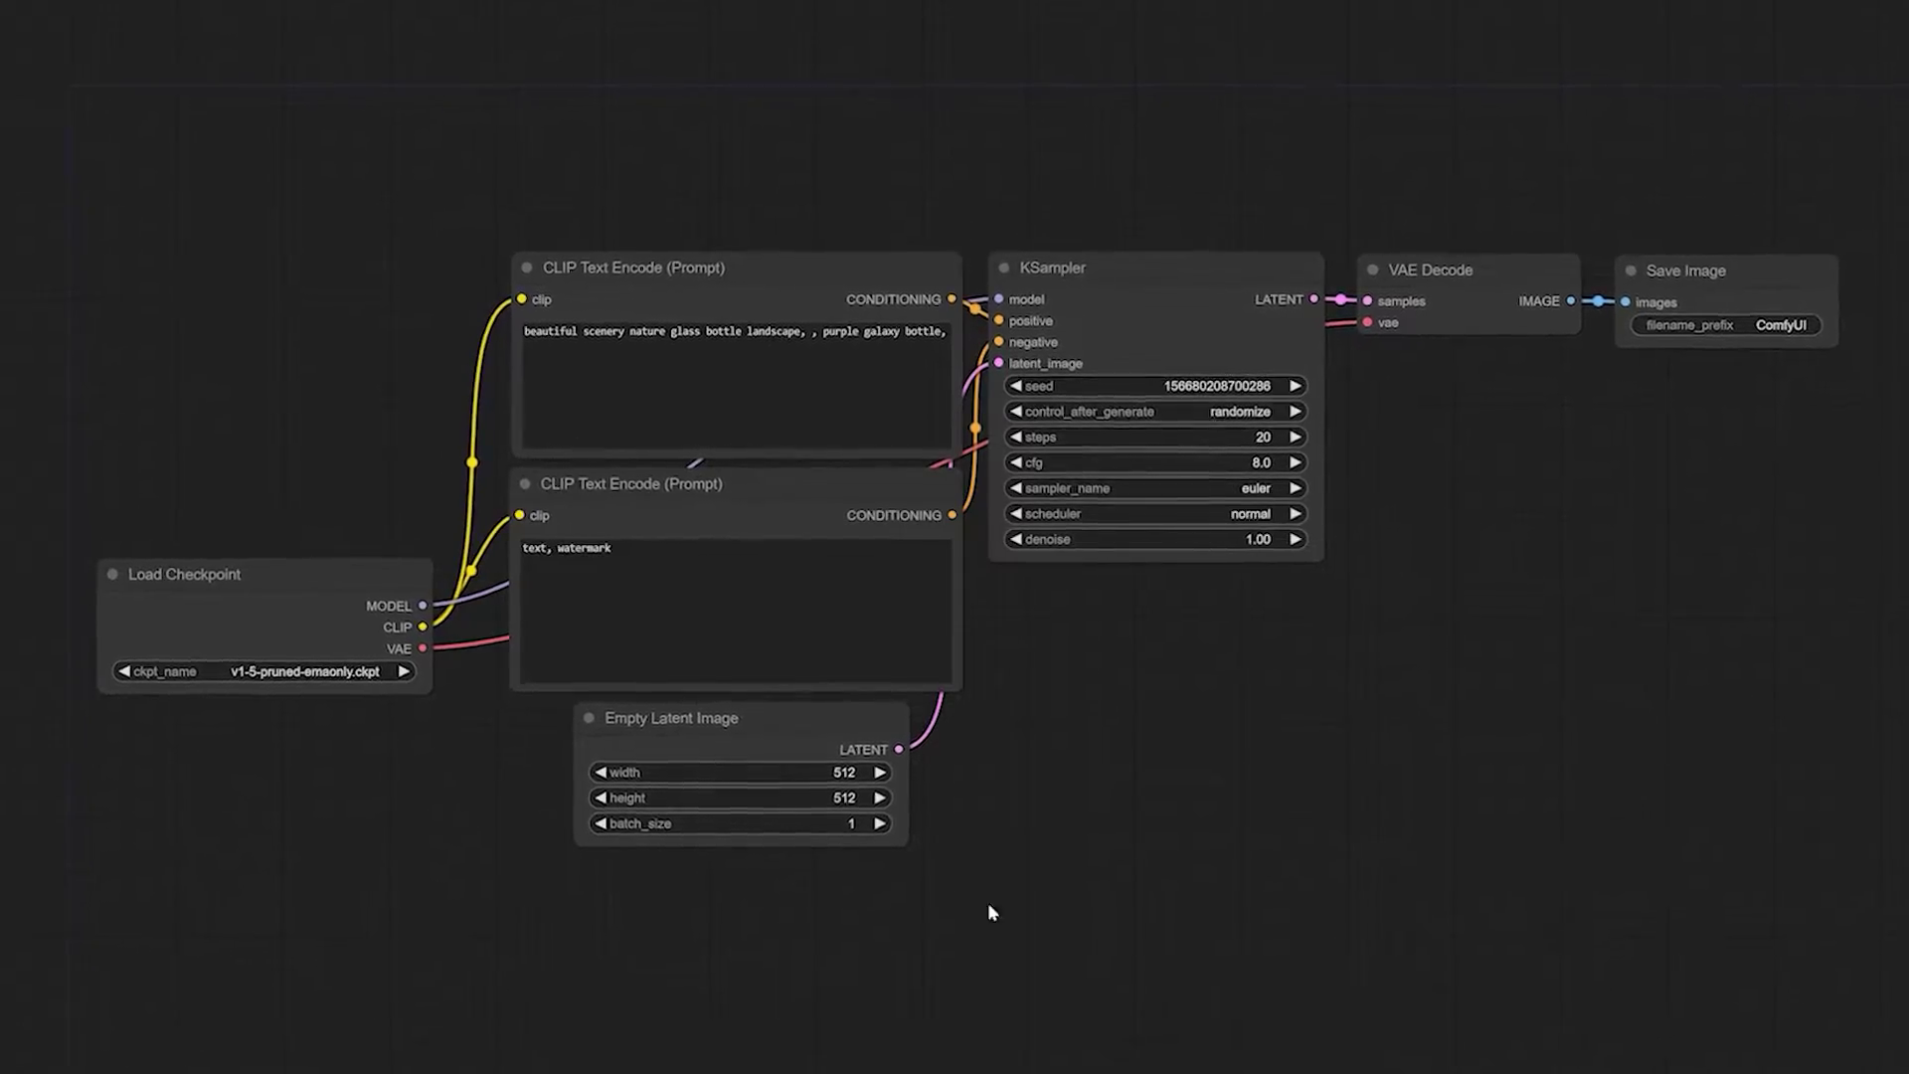
Nudge the KSampler node slightly right in the default text-to-image graph.
left_click_drag(1161, 206, 1199, 231)
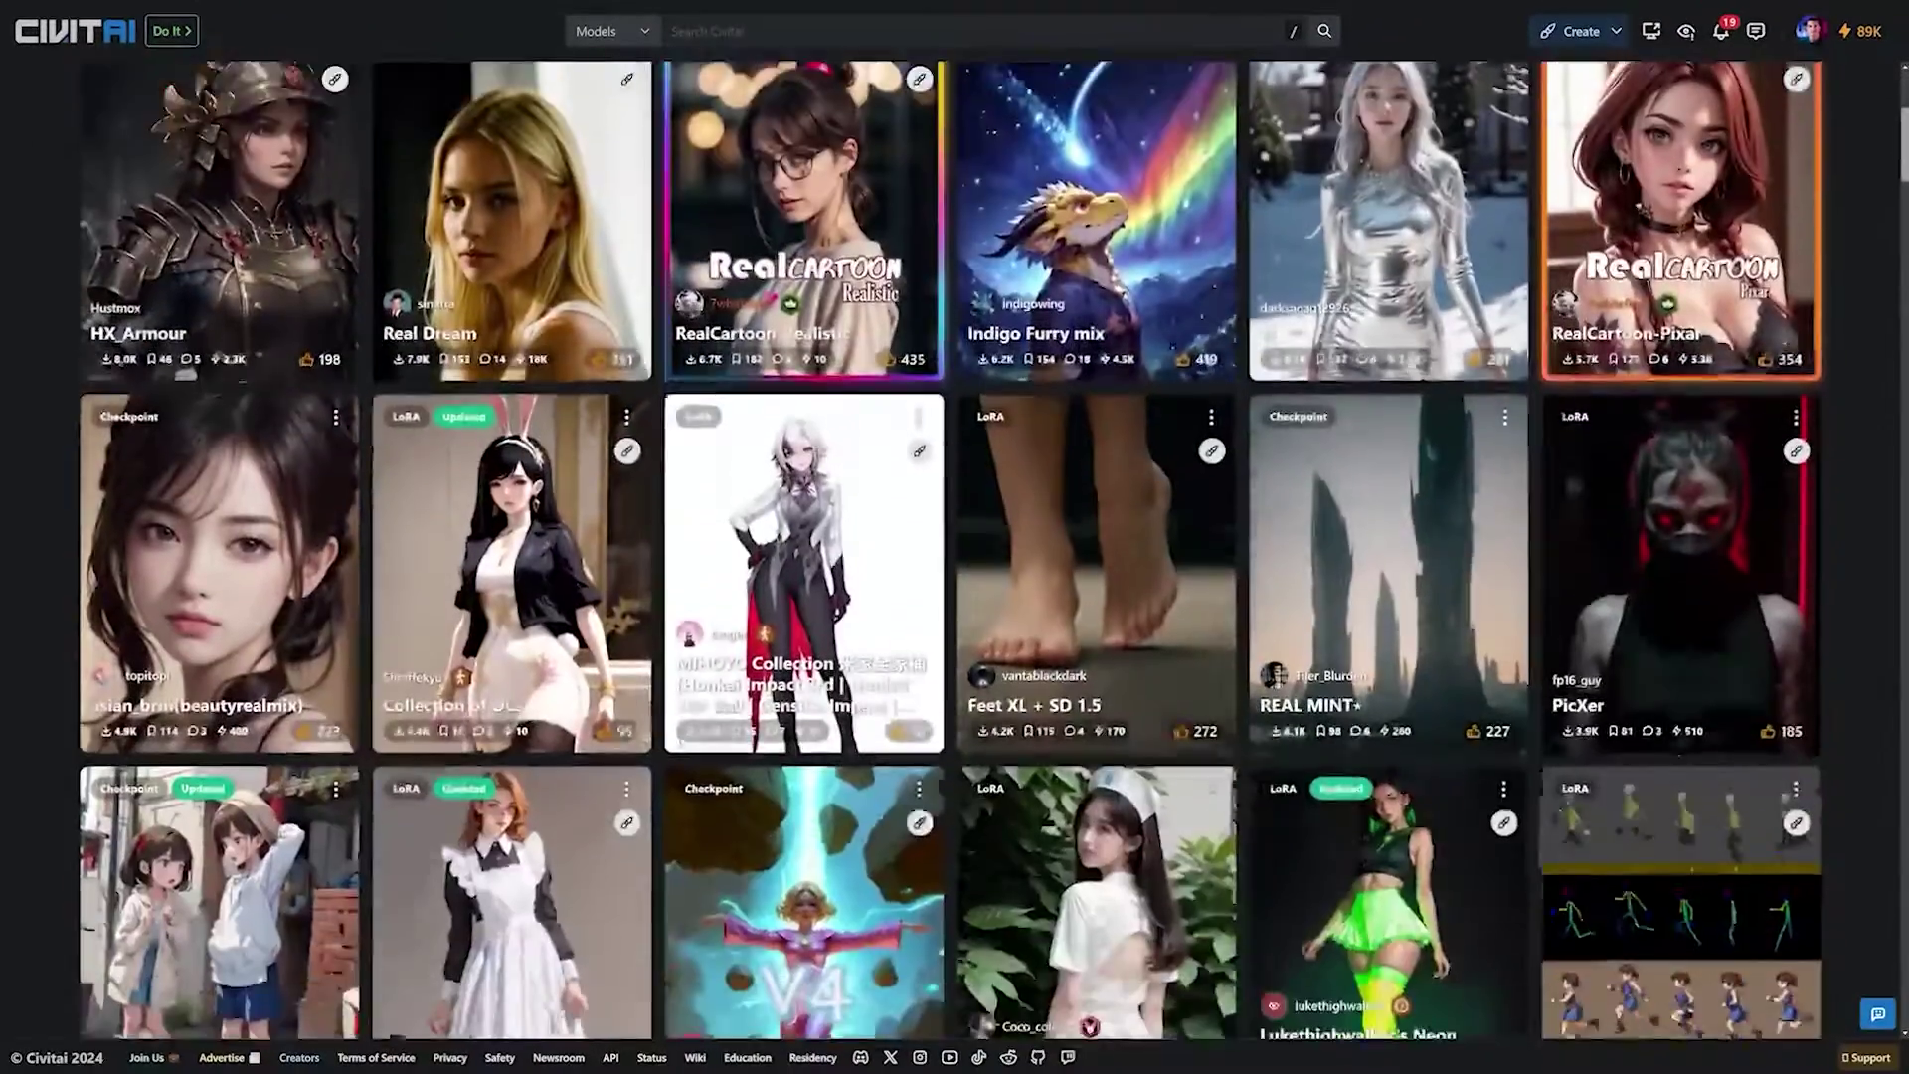
scroll(955, 547, "down", 15)
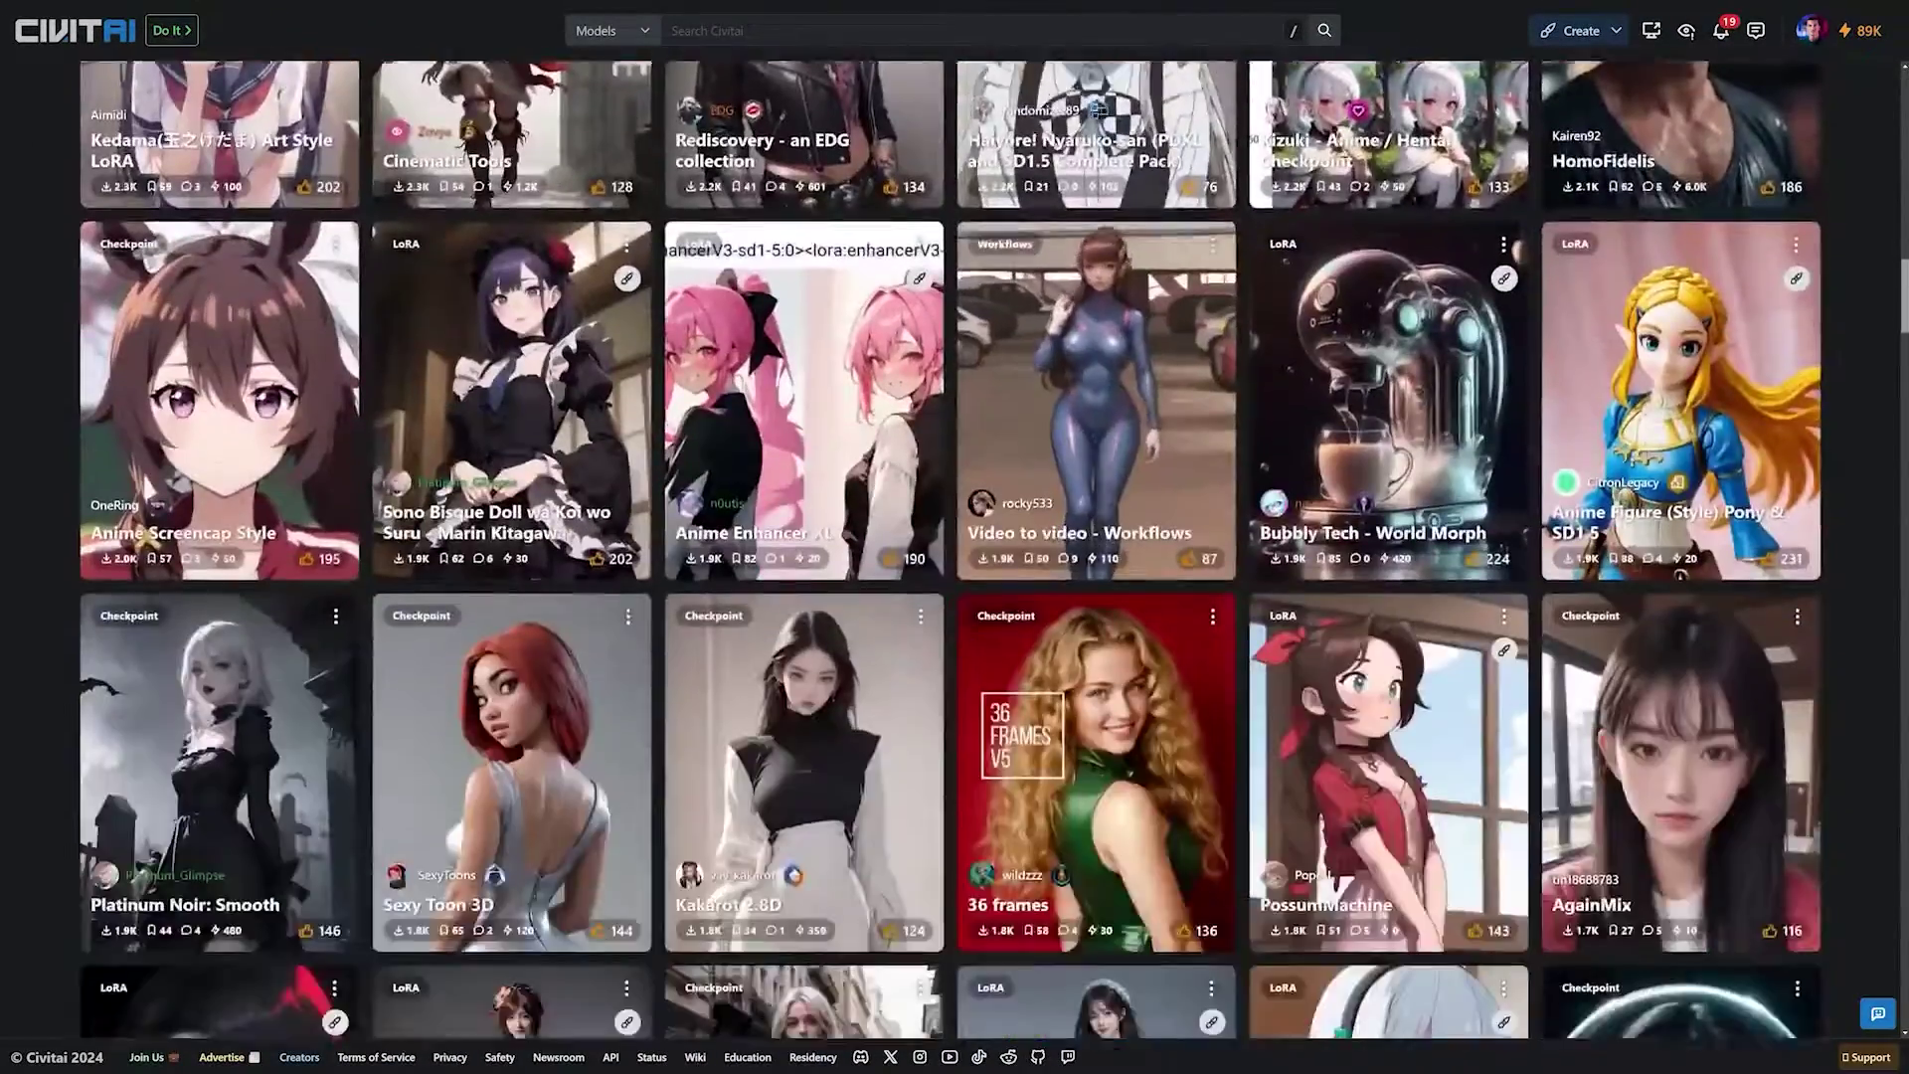
Find and open the ipiv's Morph img2vid AnimateDiff LCM / Hyper-SD workflow page on Civitai.
scroll(955, 547, "down", 20)
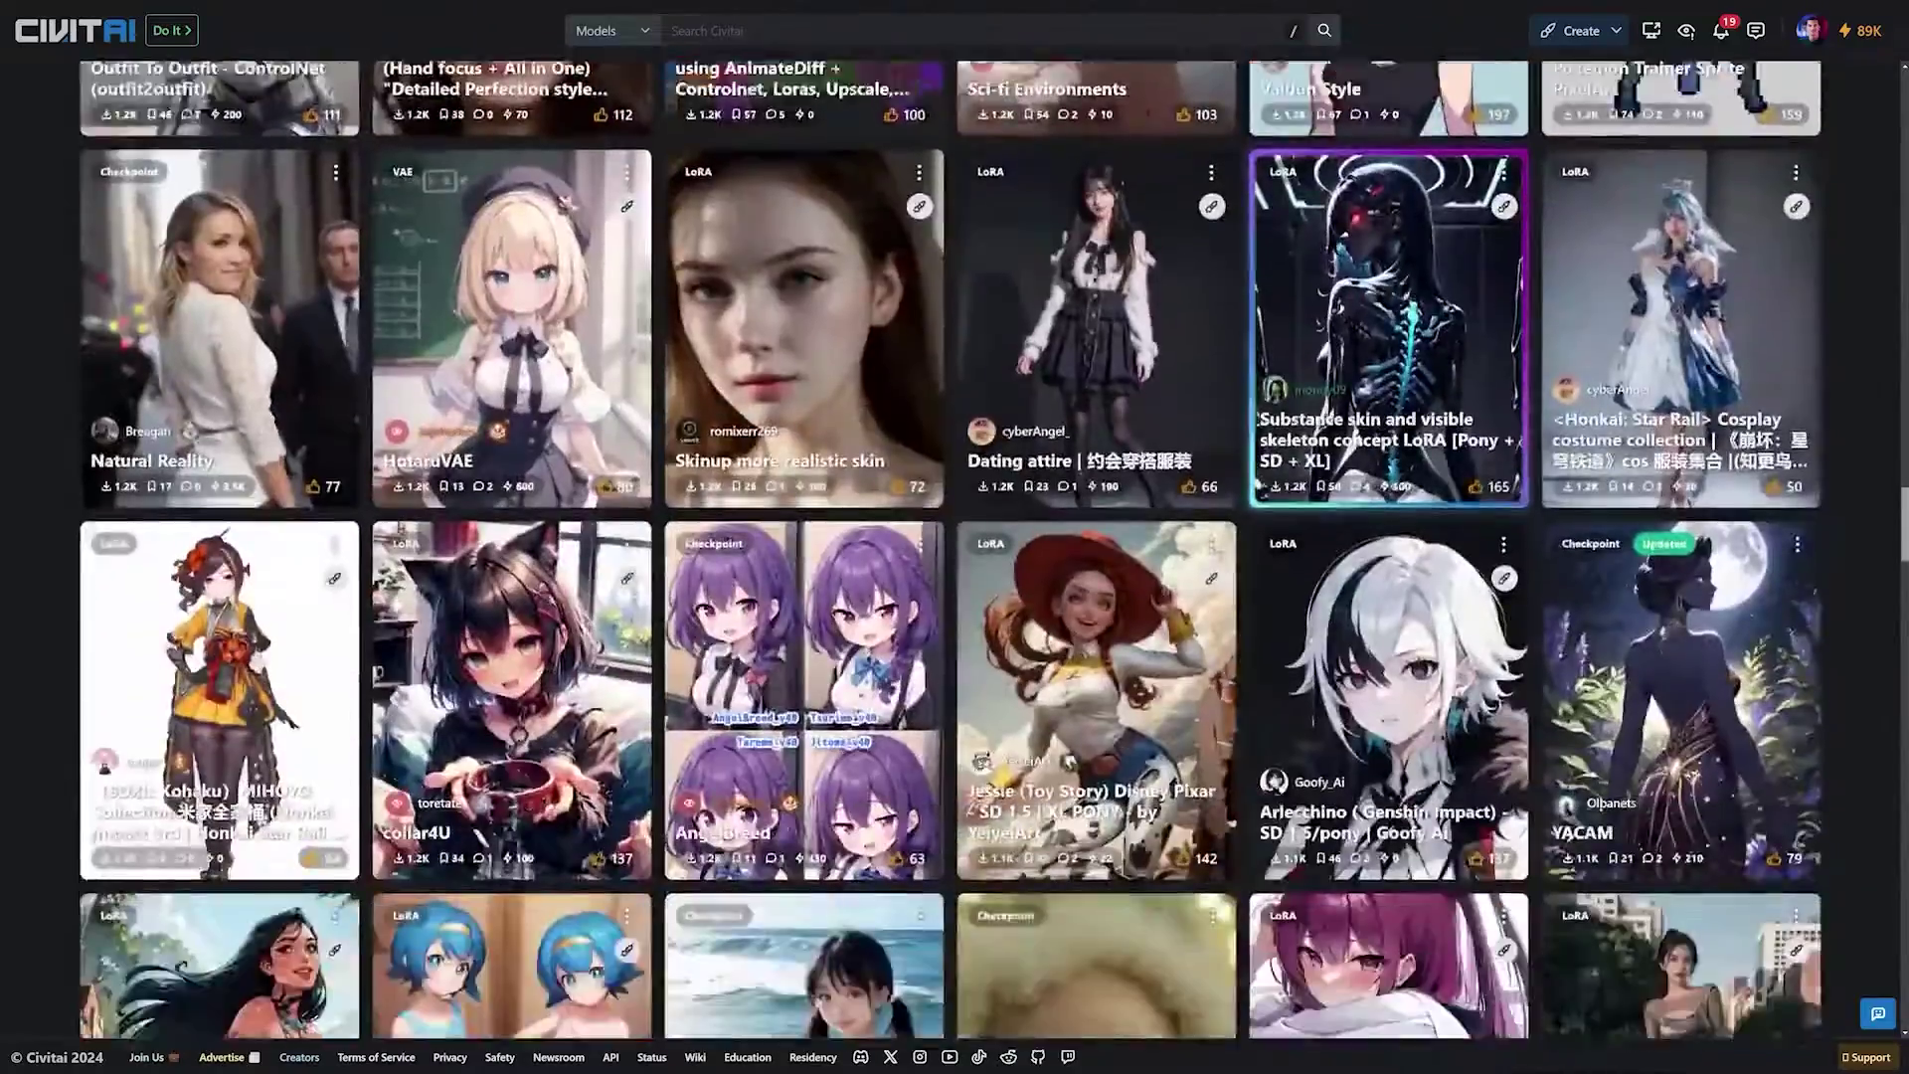
scroll(1878, 702, "down", 20)
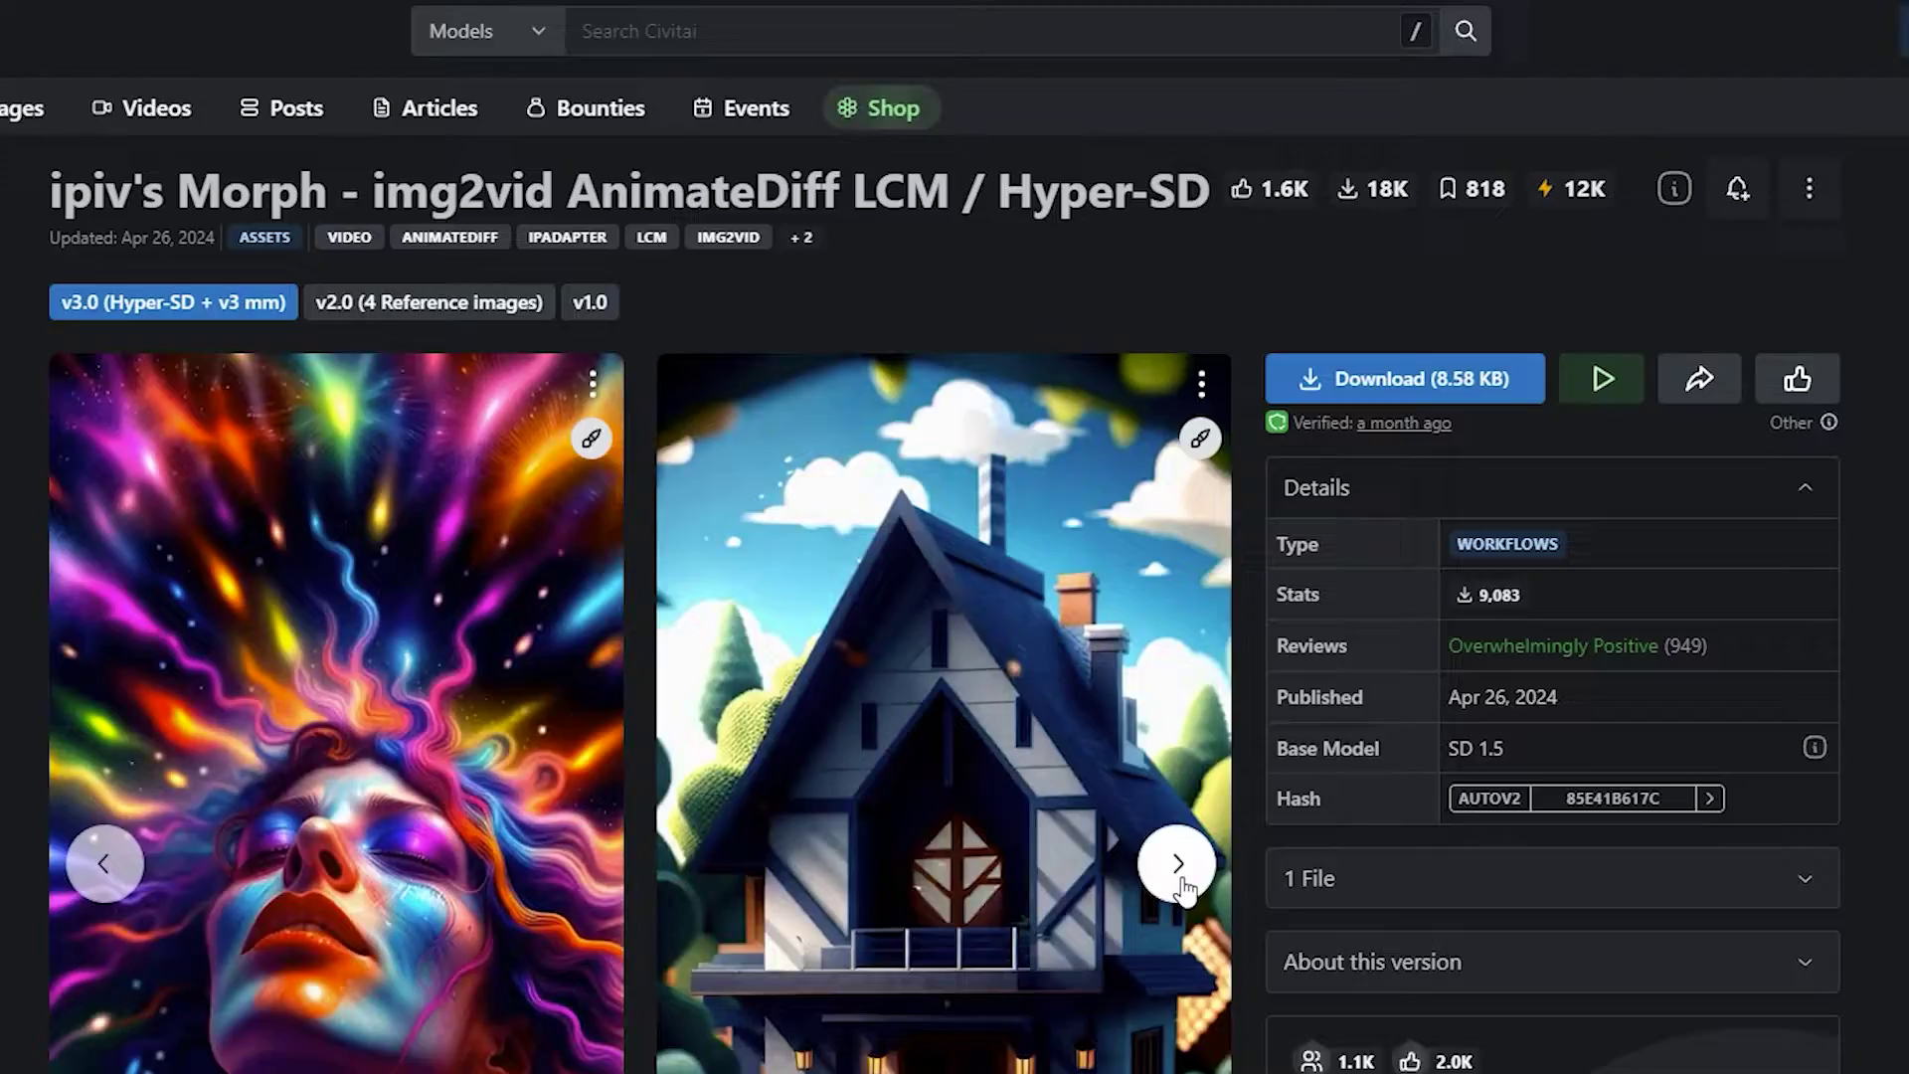
left_click(1182, 869)
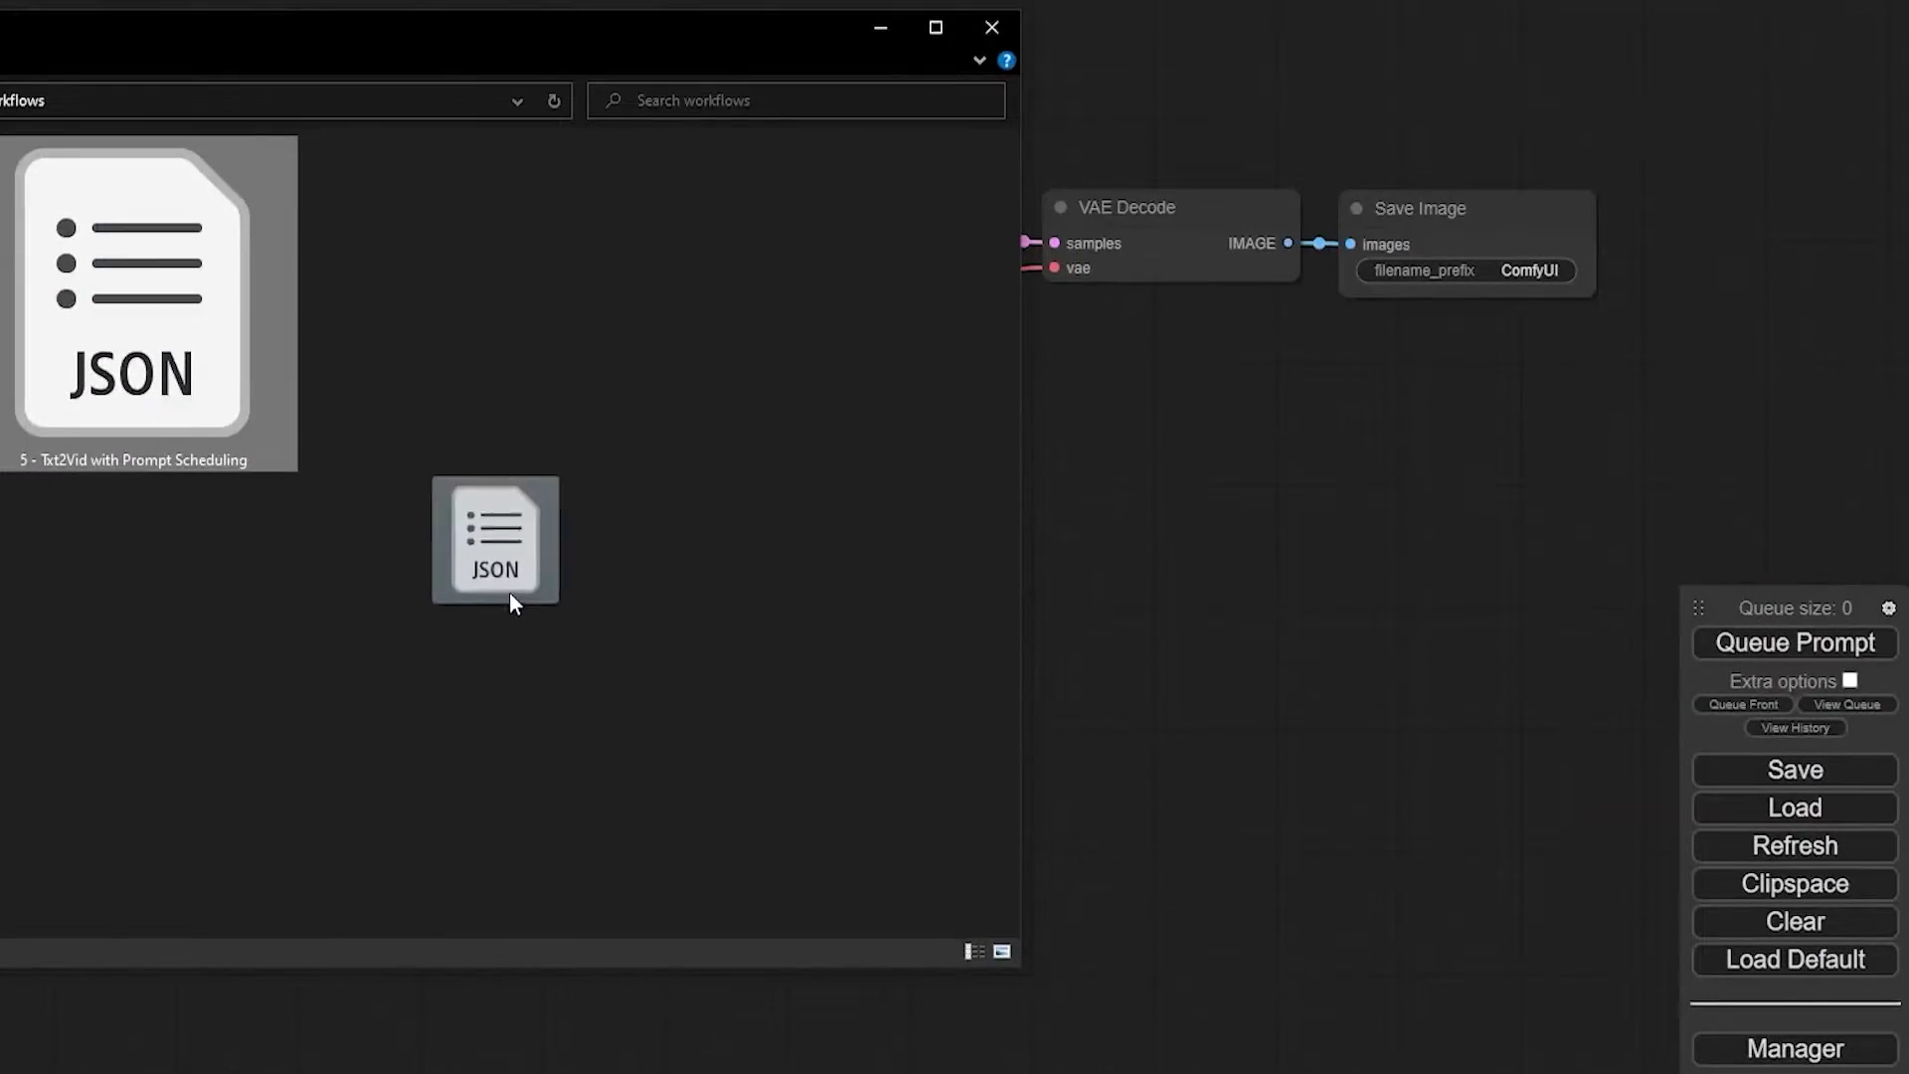
Drop the ipiv morph workflow JSON onto the canvas and dismiss the missing-nodes warning.
left_click_drag(1209, 551, 1208, 551)
scroll(1083, 411, "down", 5)
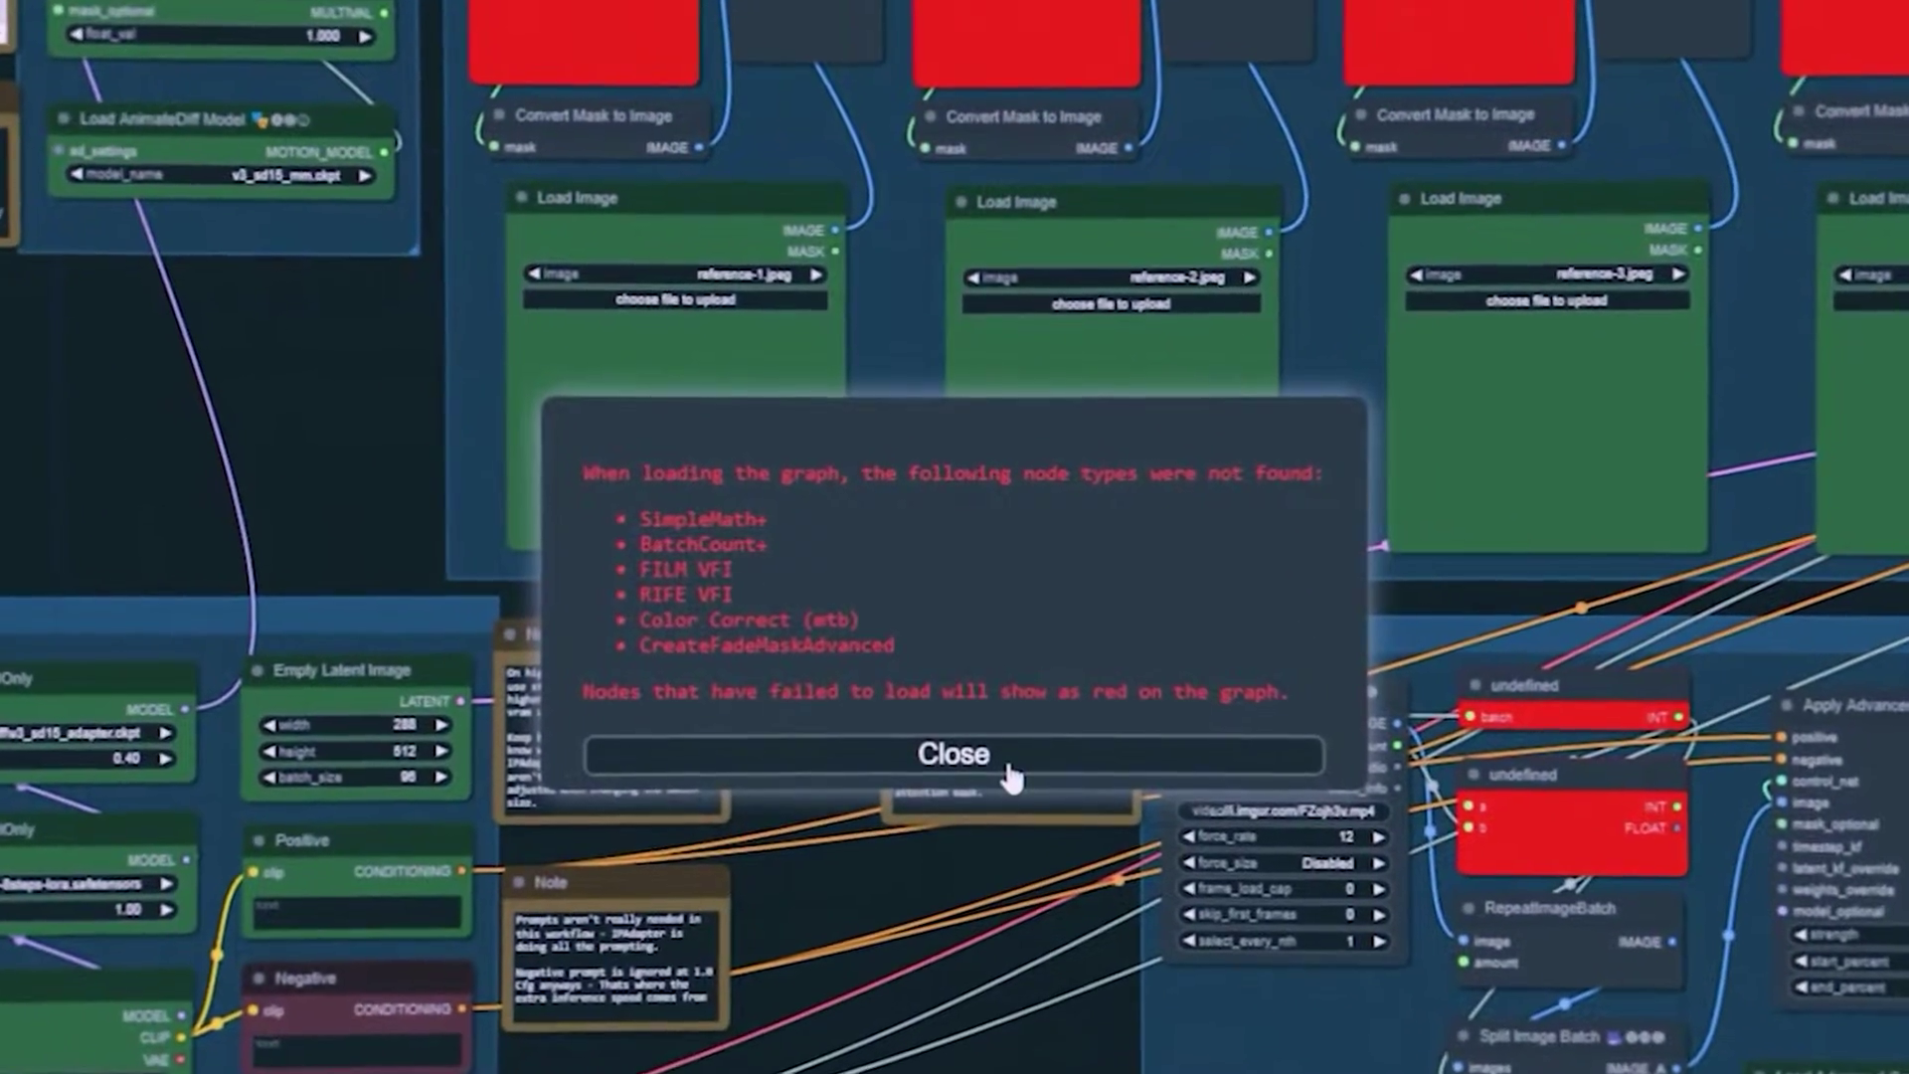
left_click(945, 759)
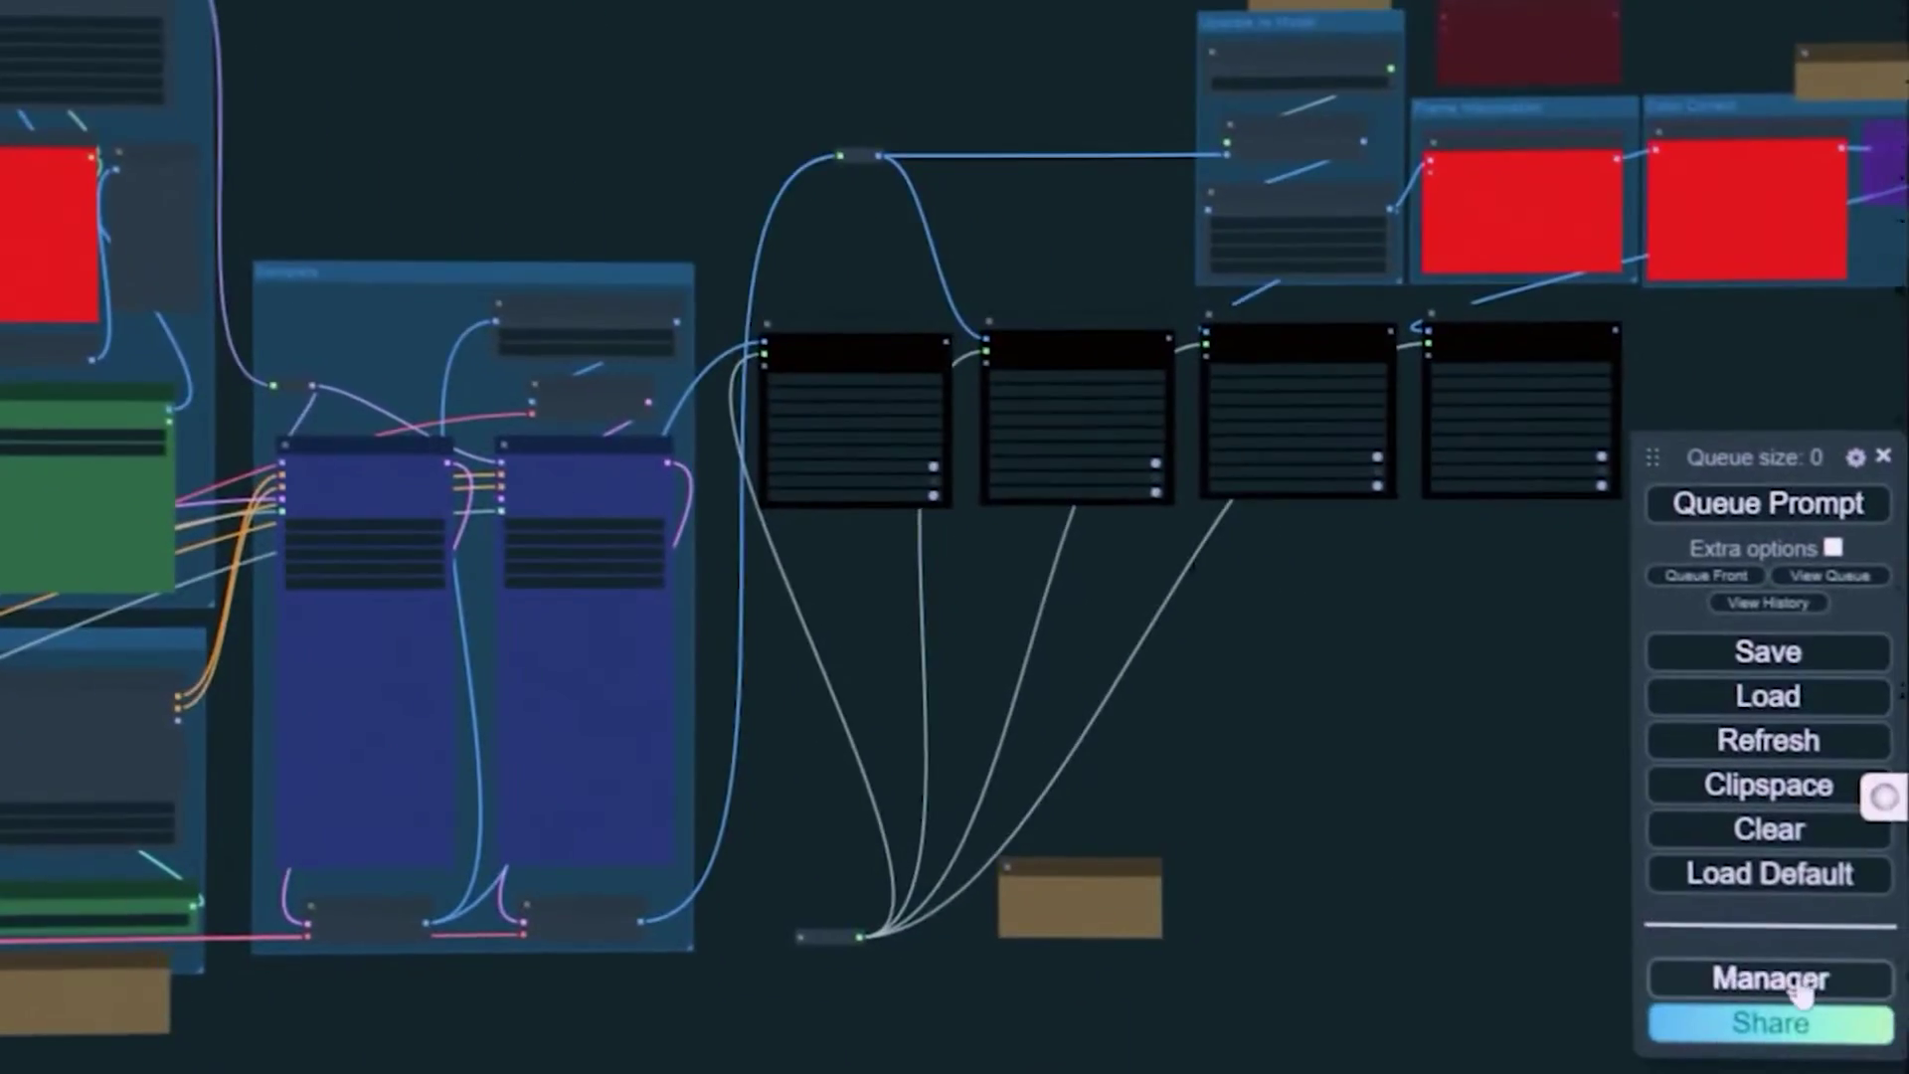
Install the missing custom nodes, including ComfyUI Essentials, through Manager and restart the server.
left_click(1781, 984)
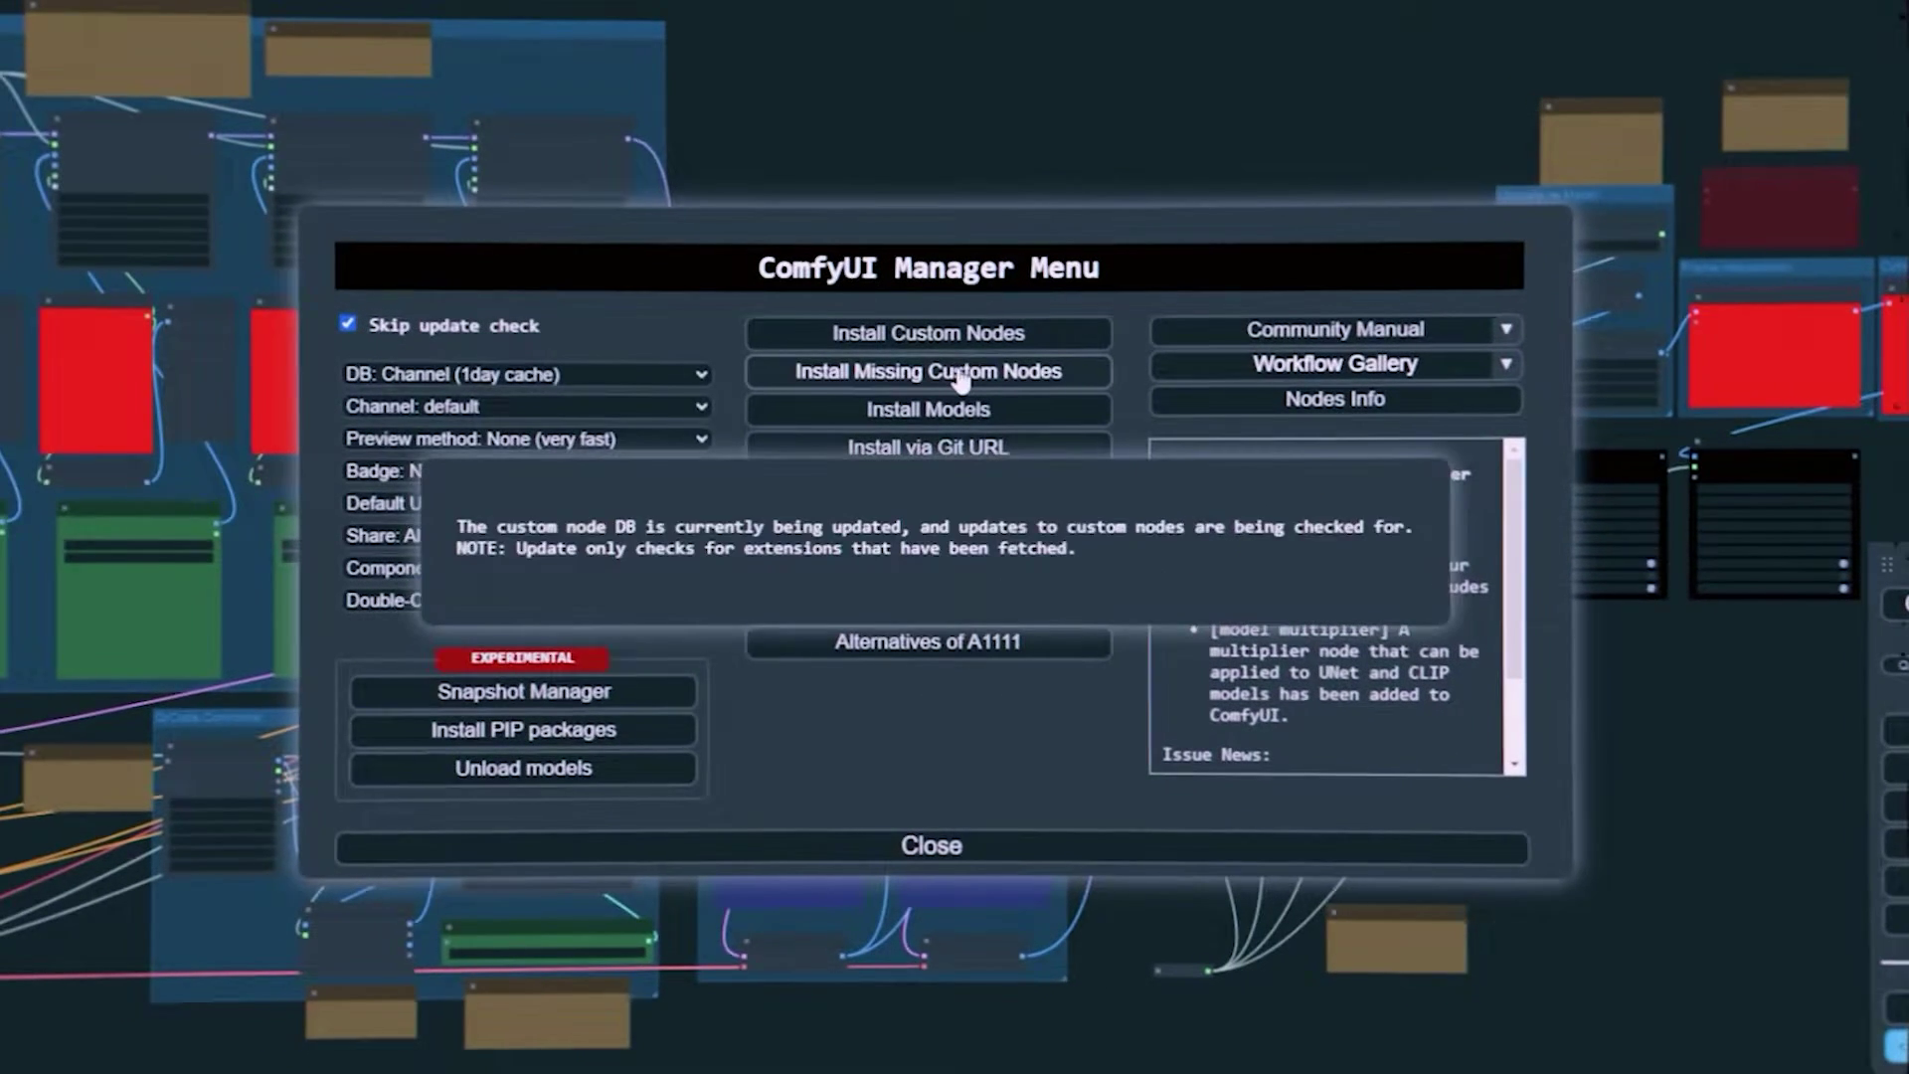
left_click(961, 376)
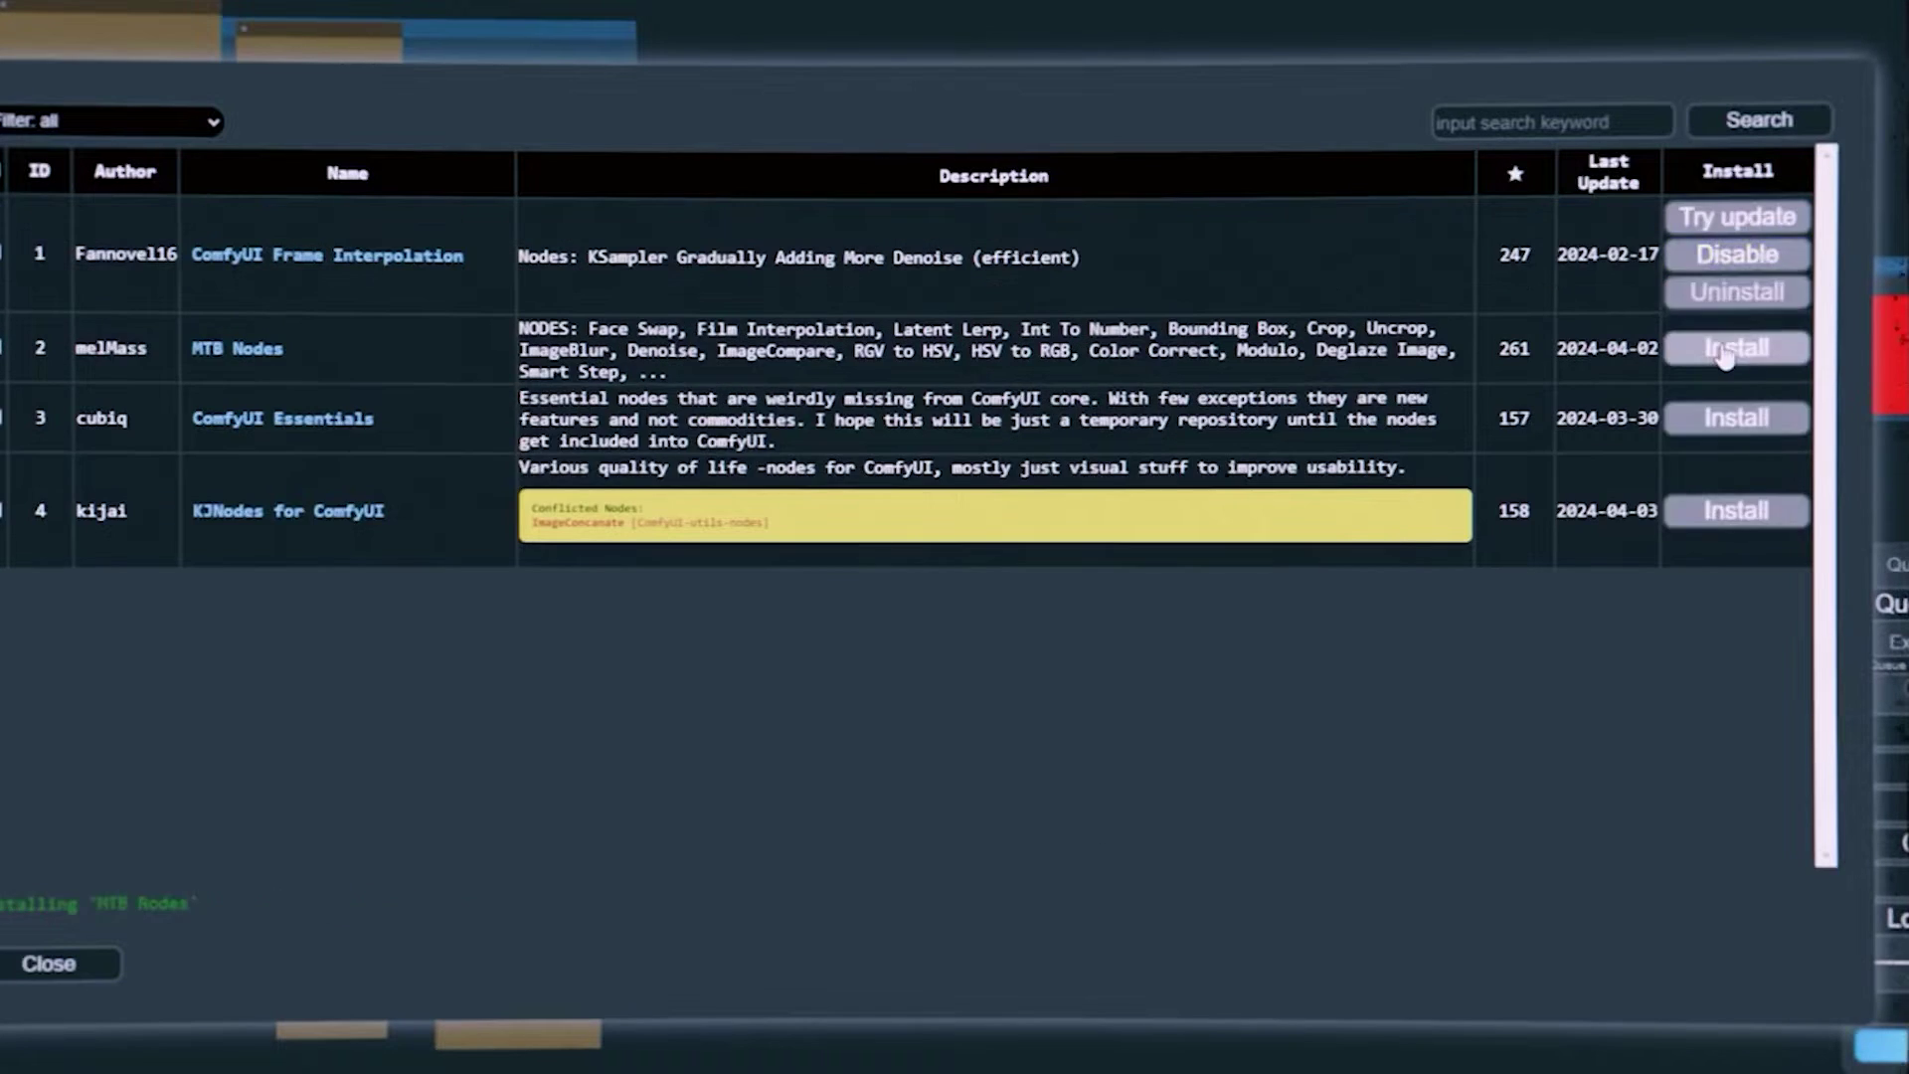
left_click(1735, 460)
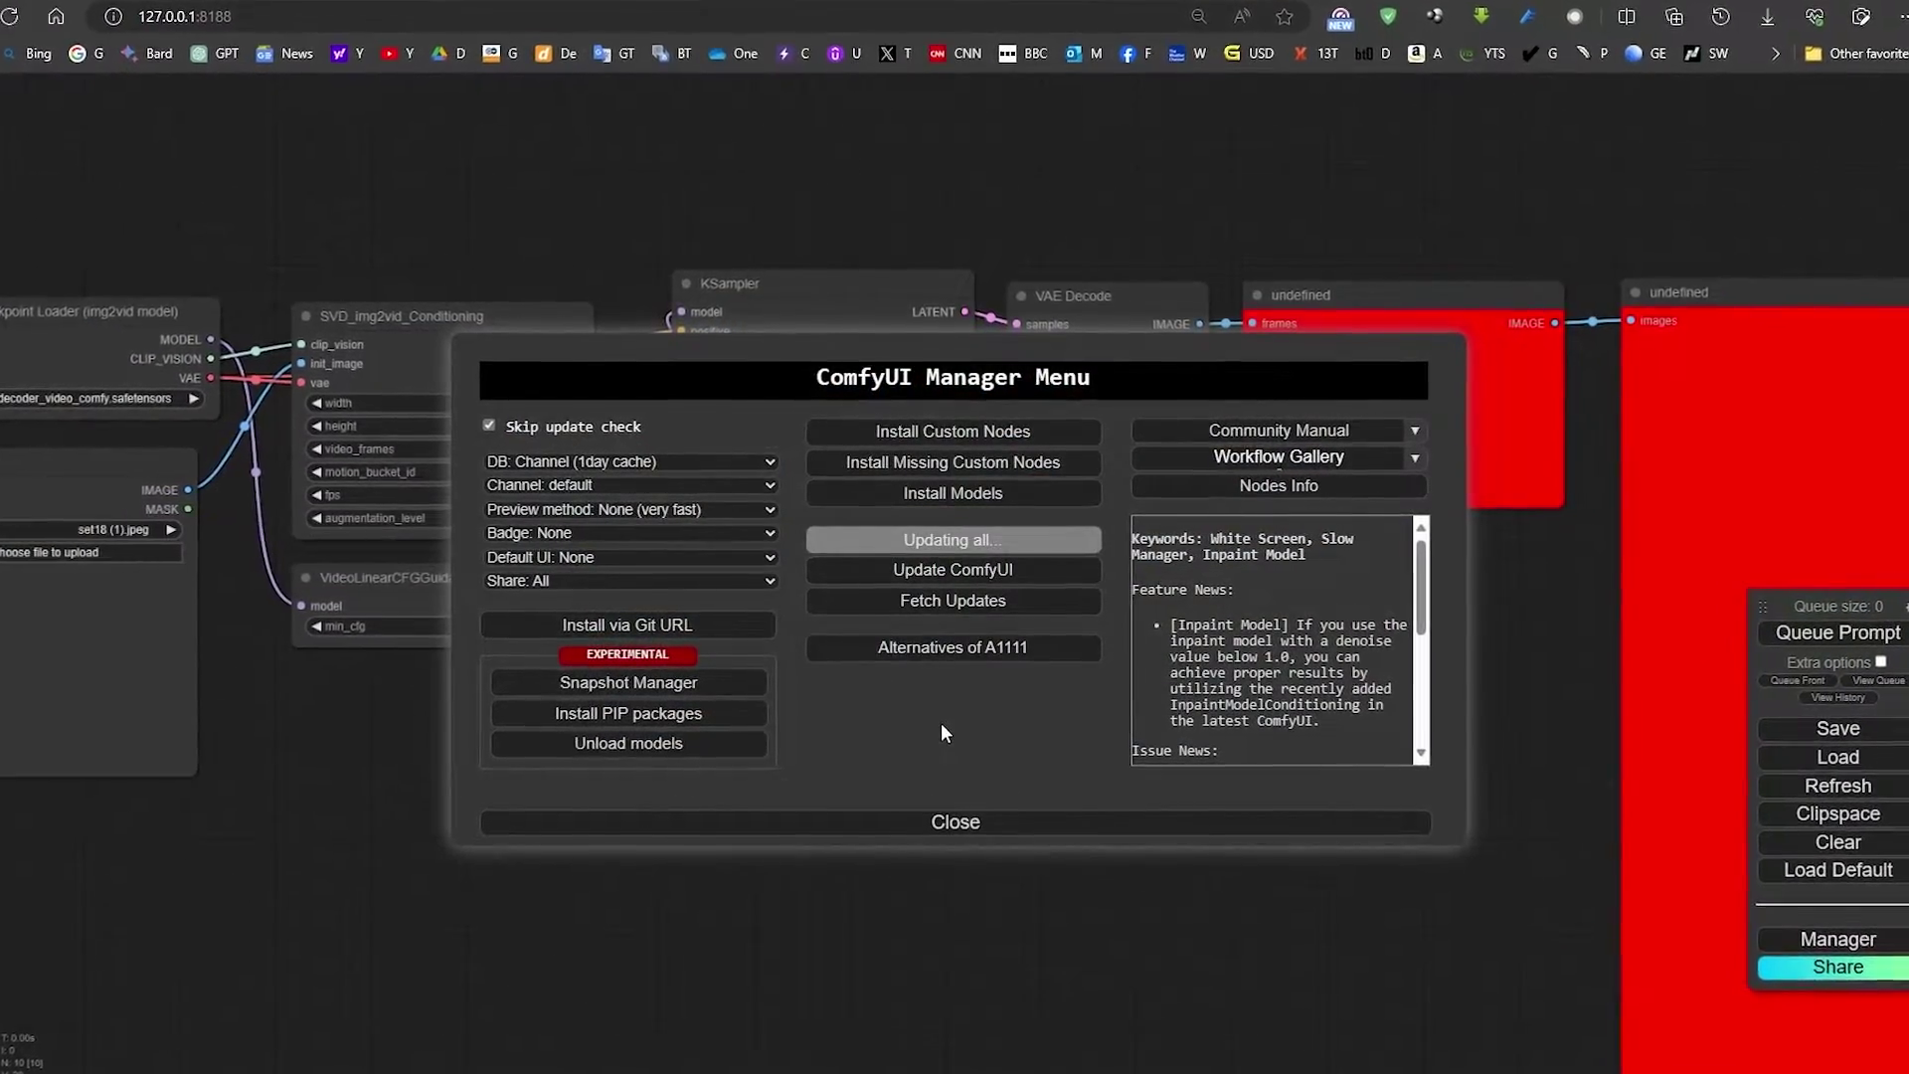
key("alt+Tab")
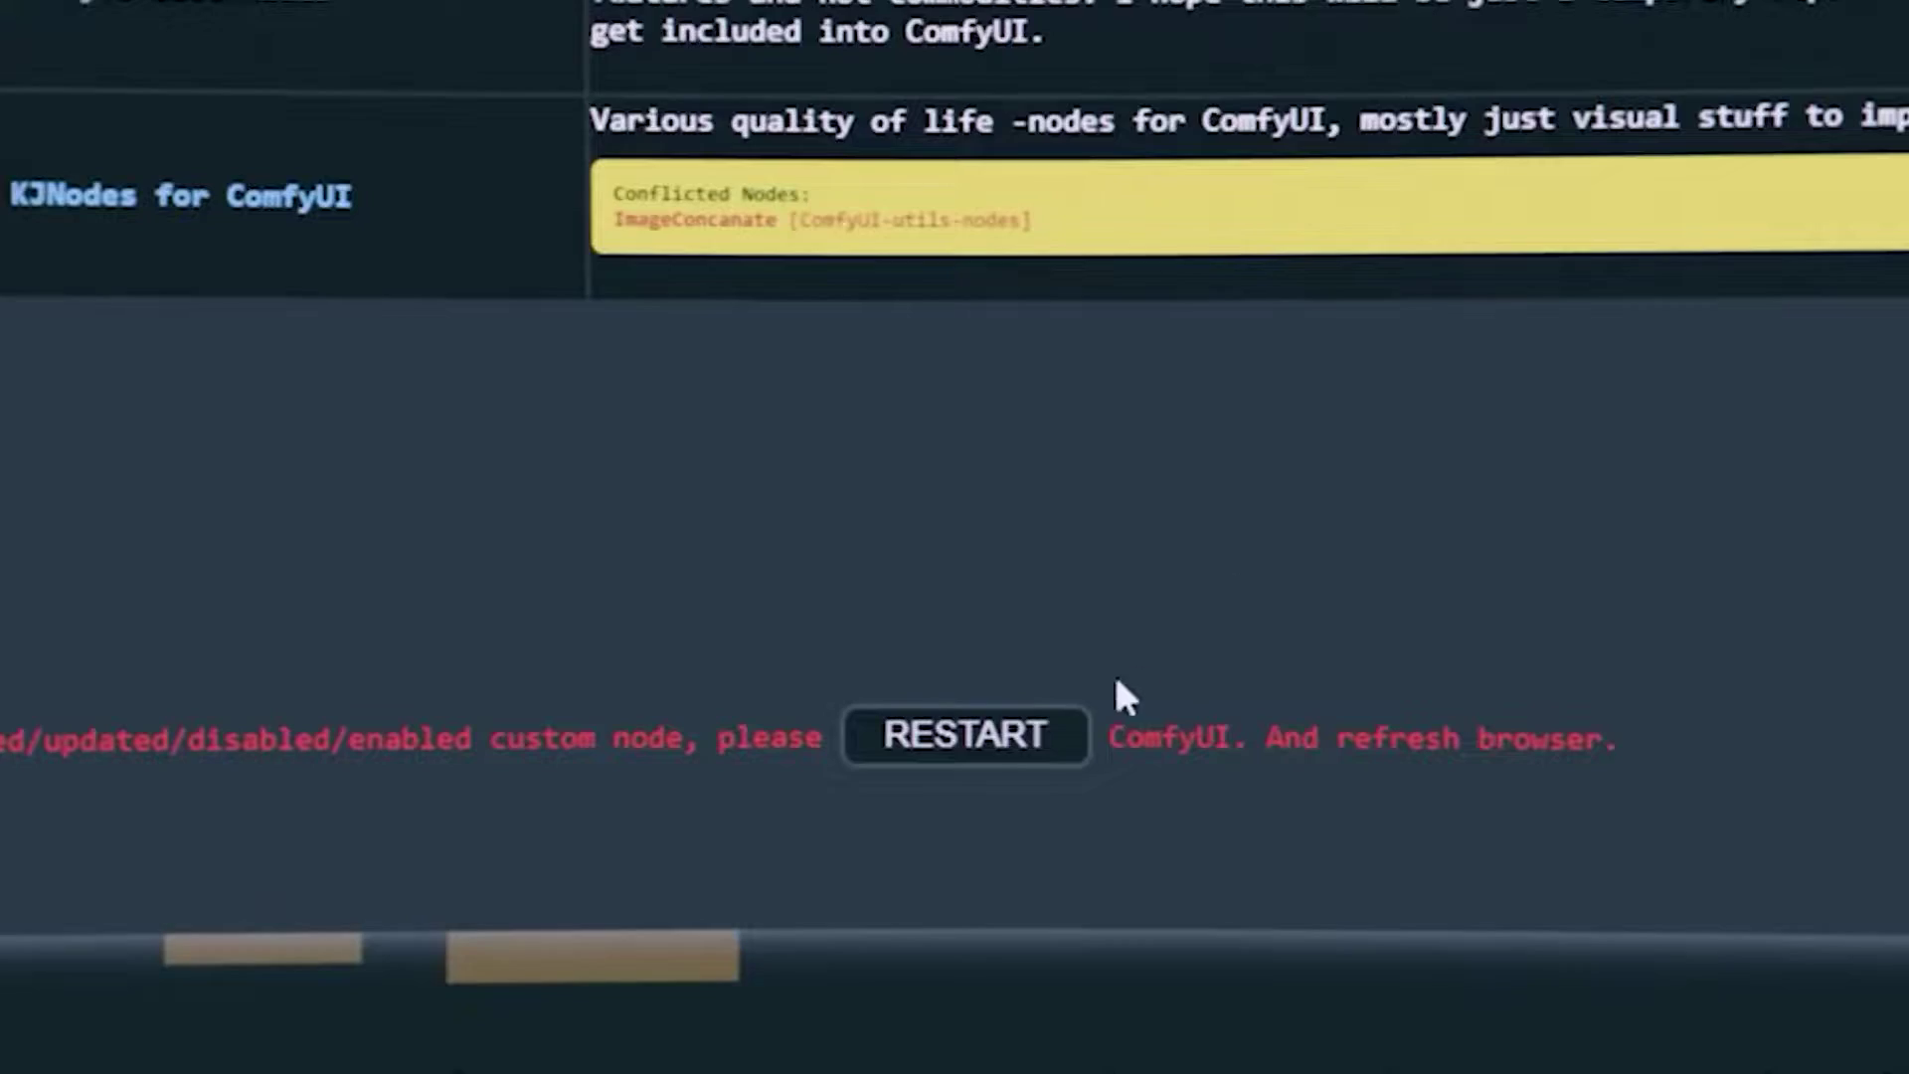
left_click(977, 758)
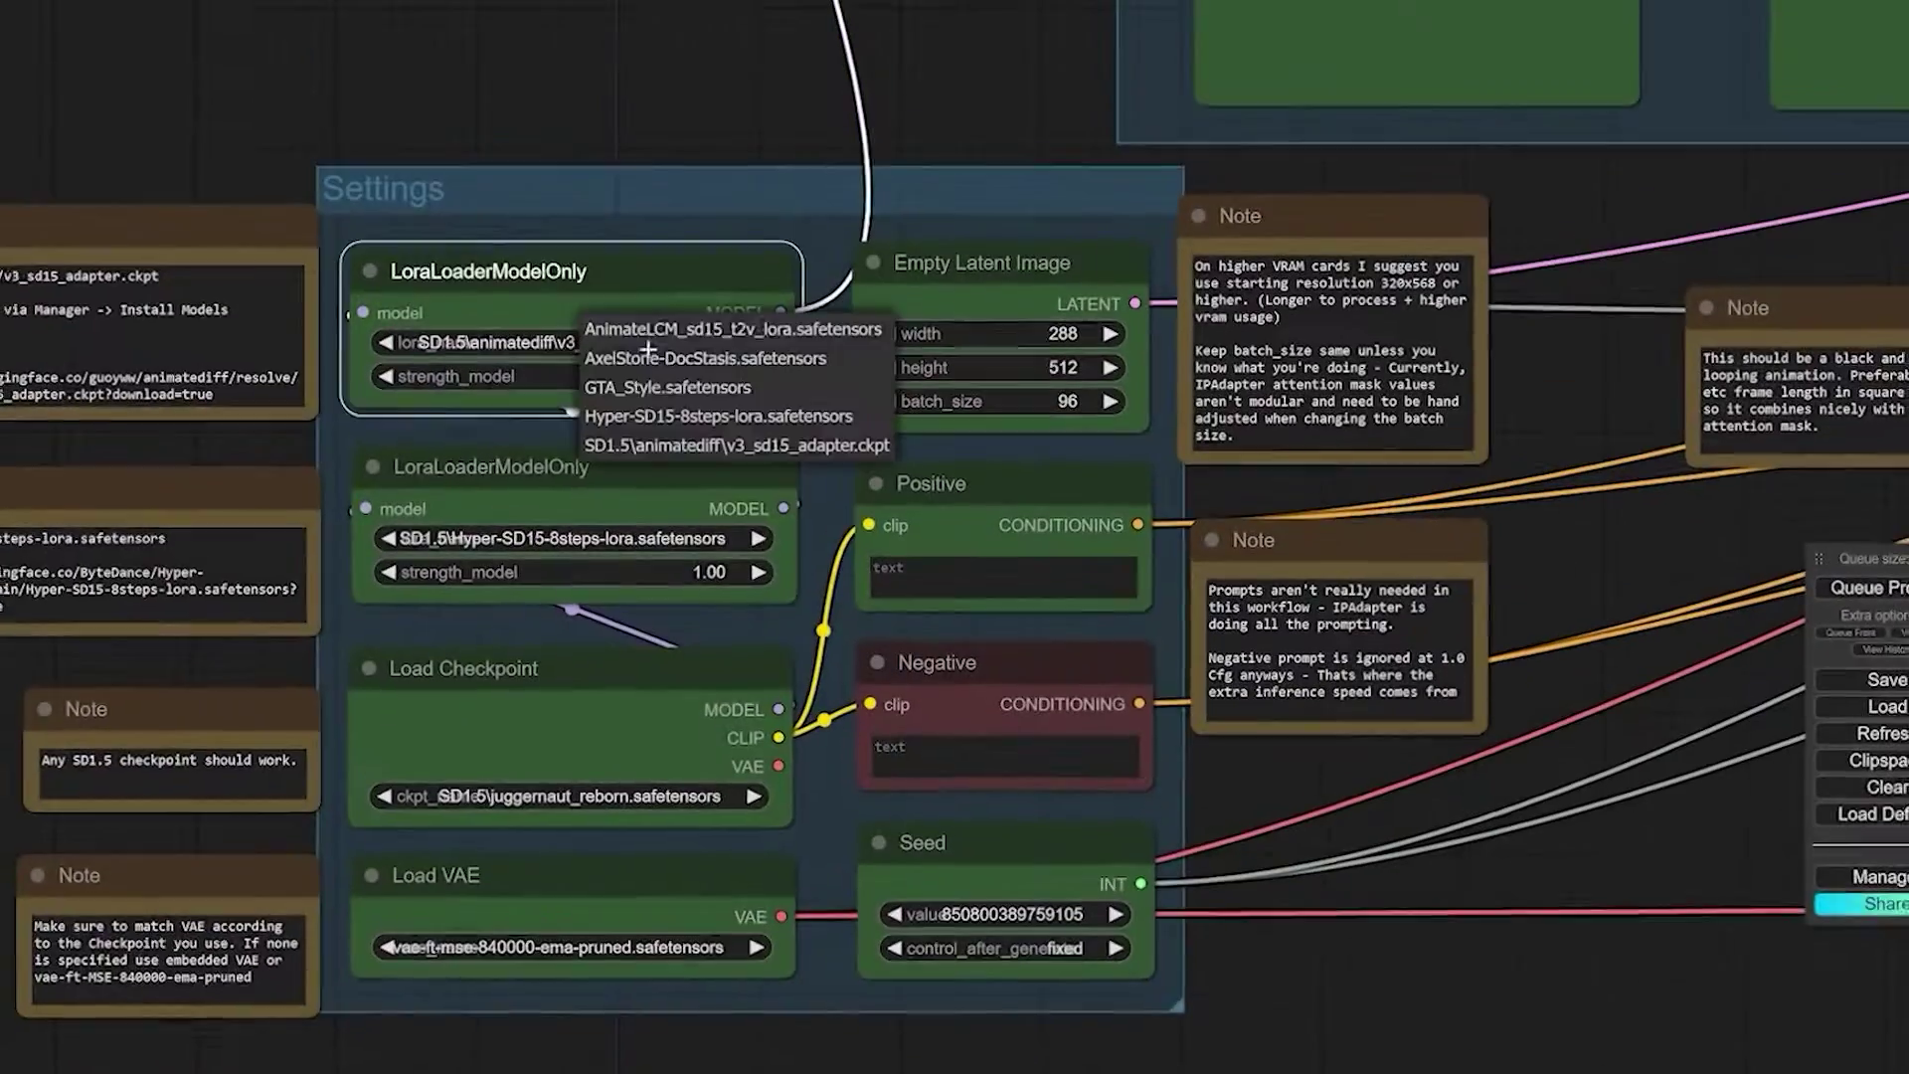
left_click(628, 543)
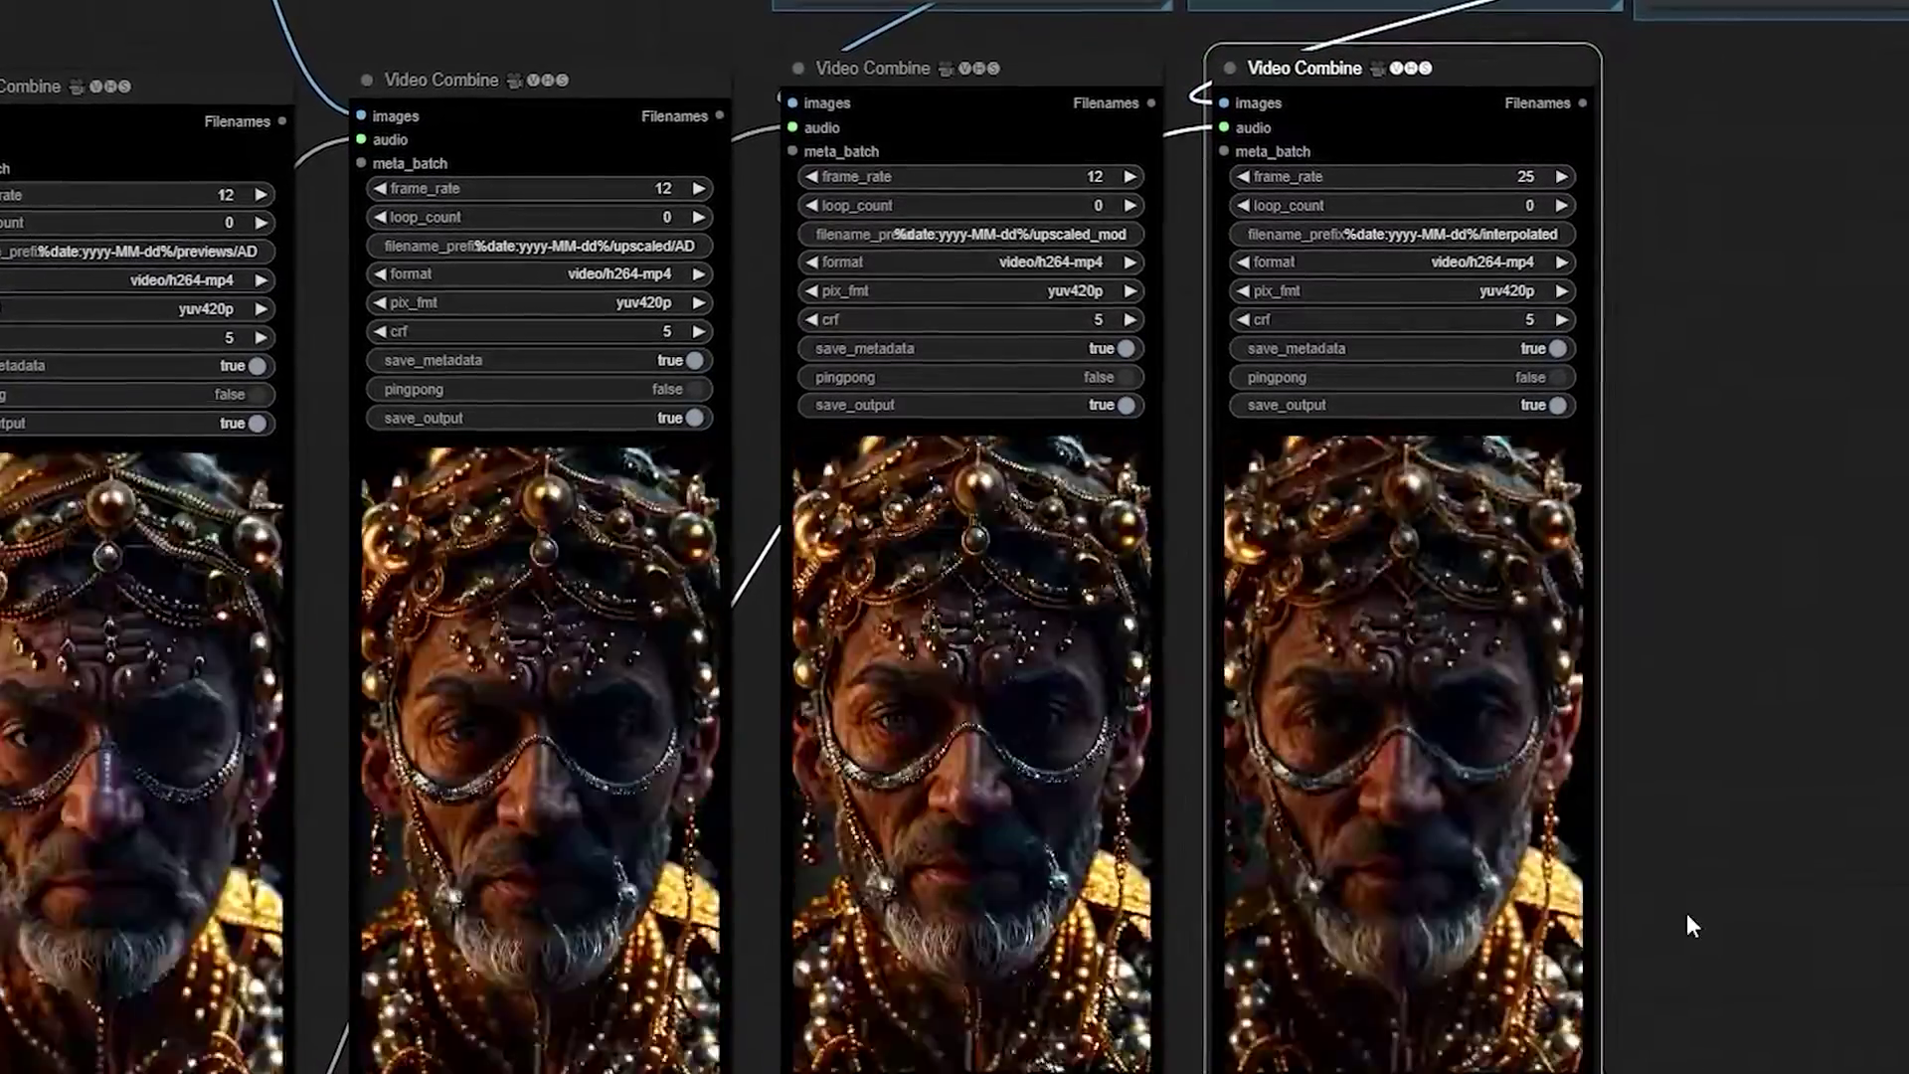
scroll(1688, 923, "up", 5)
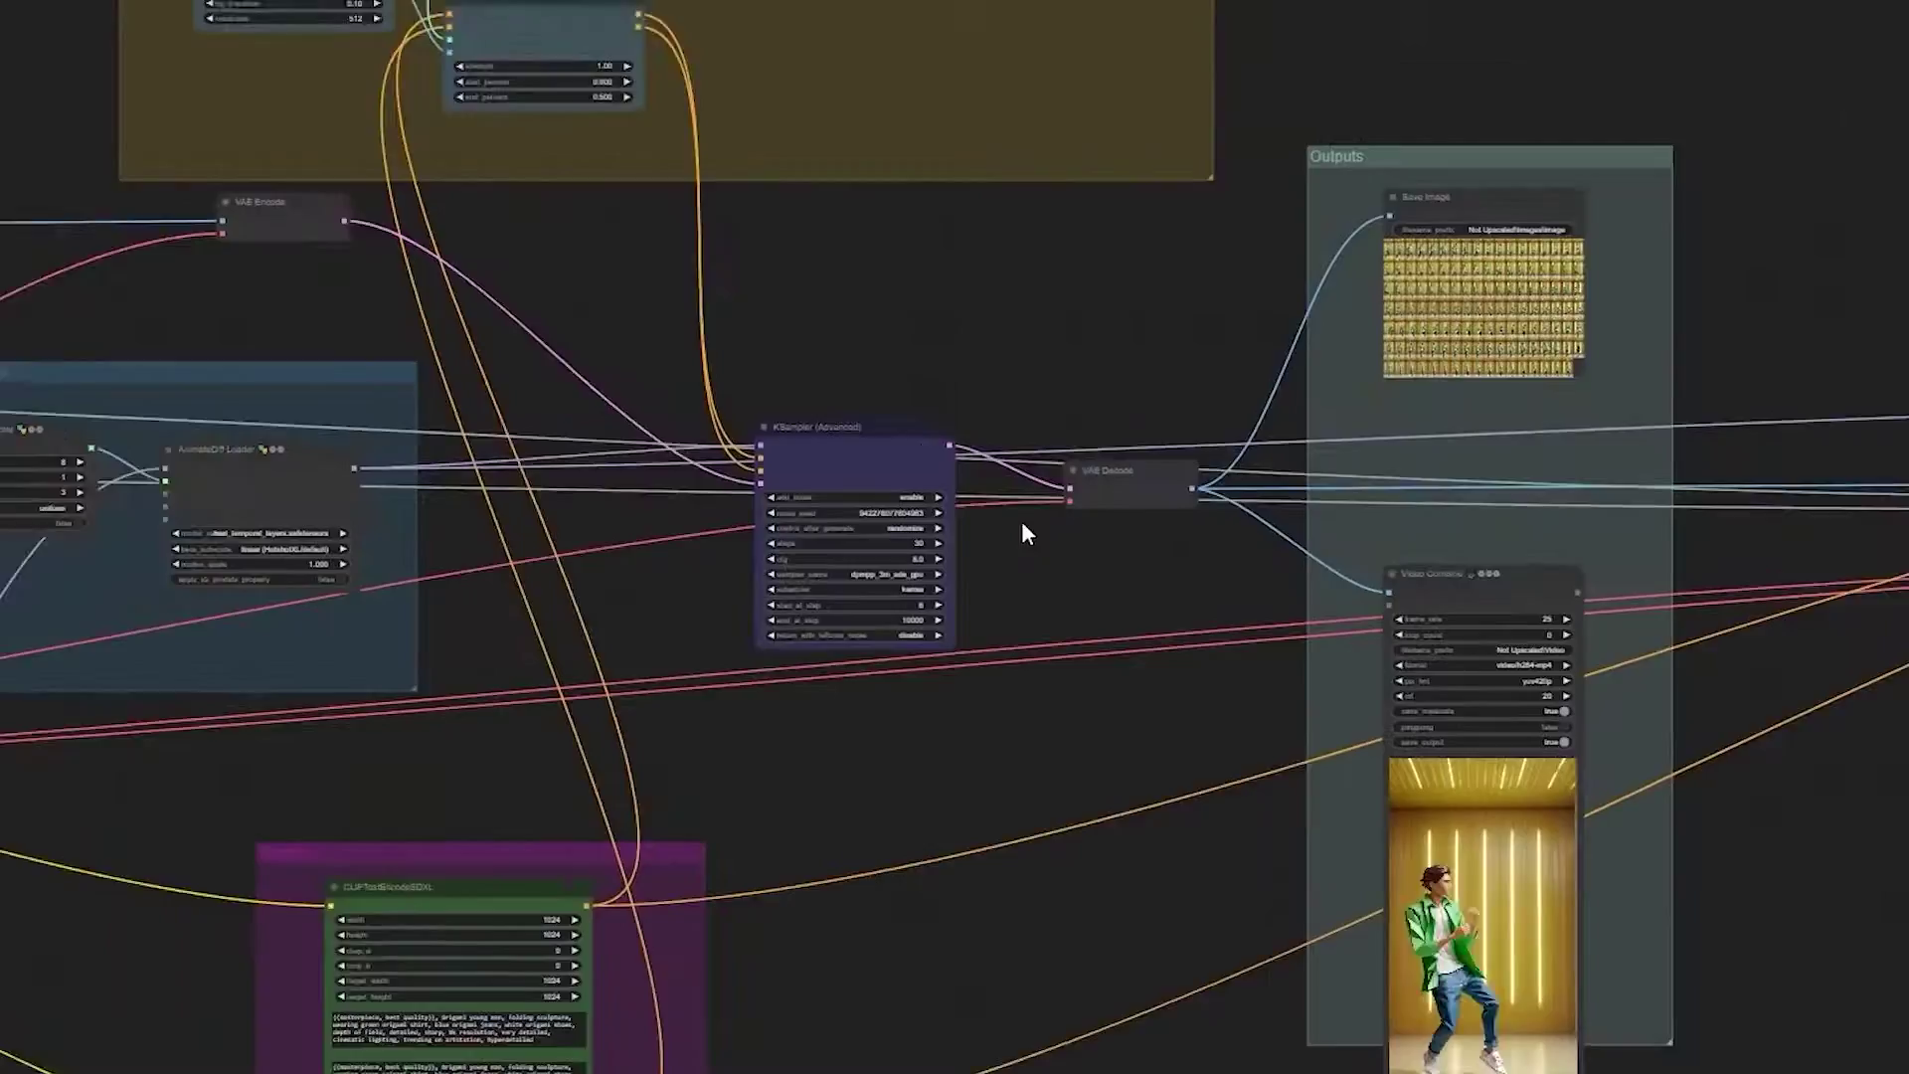
scroll(1214, 802, "up", 11)
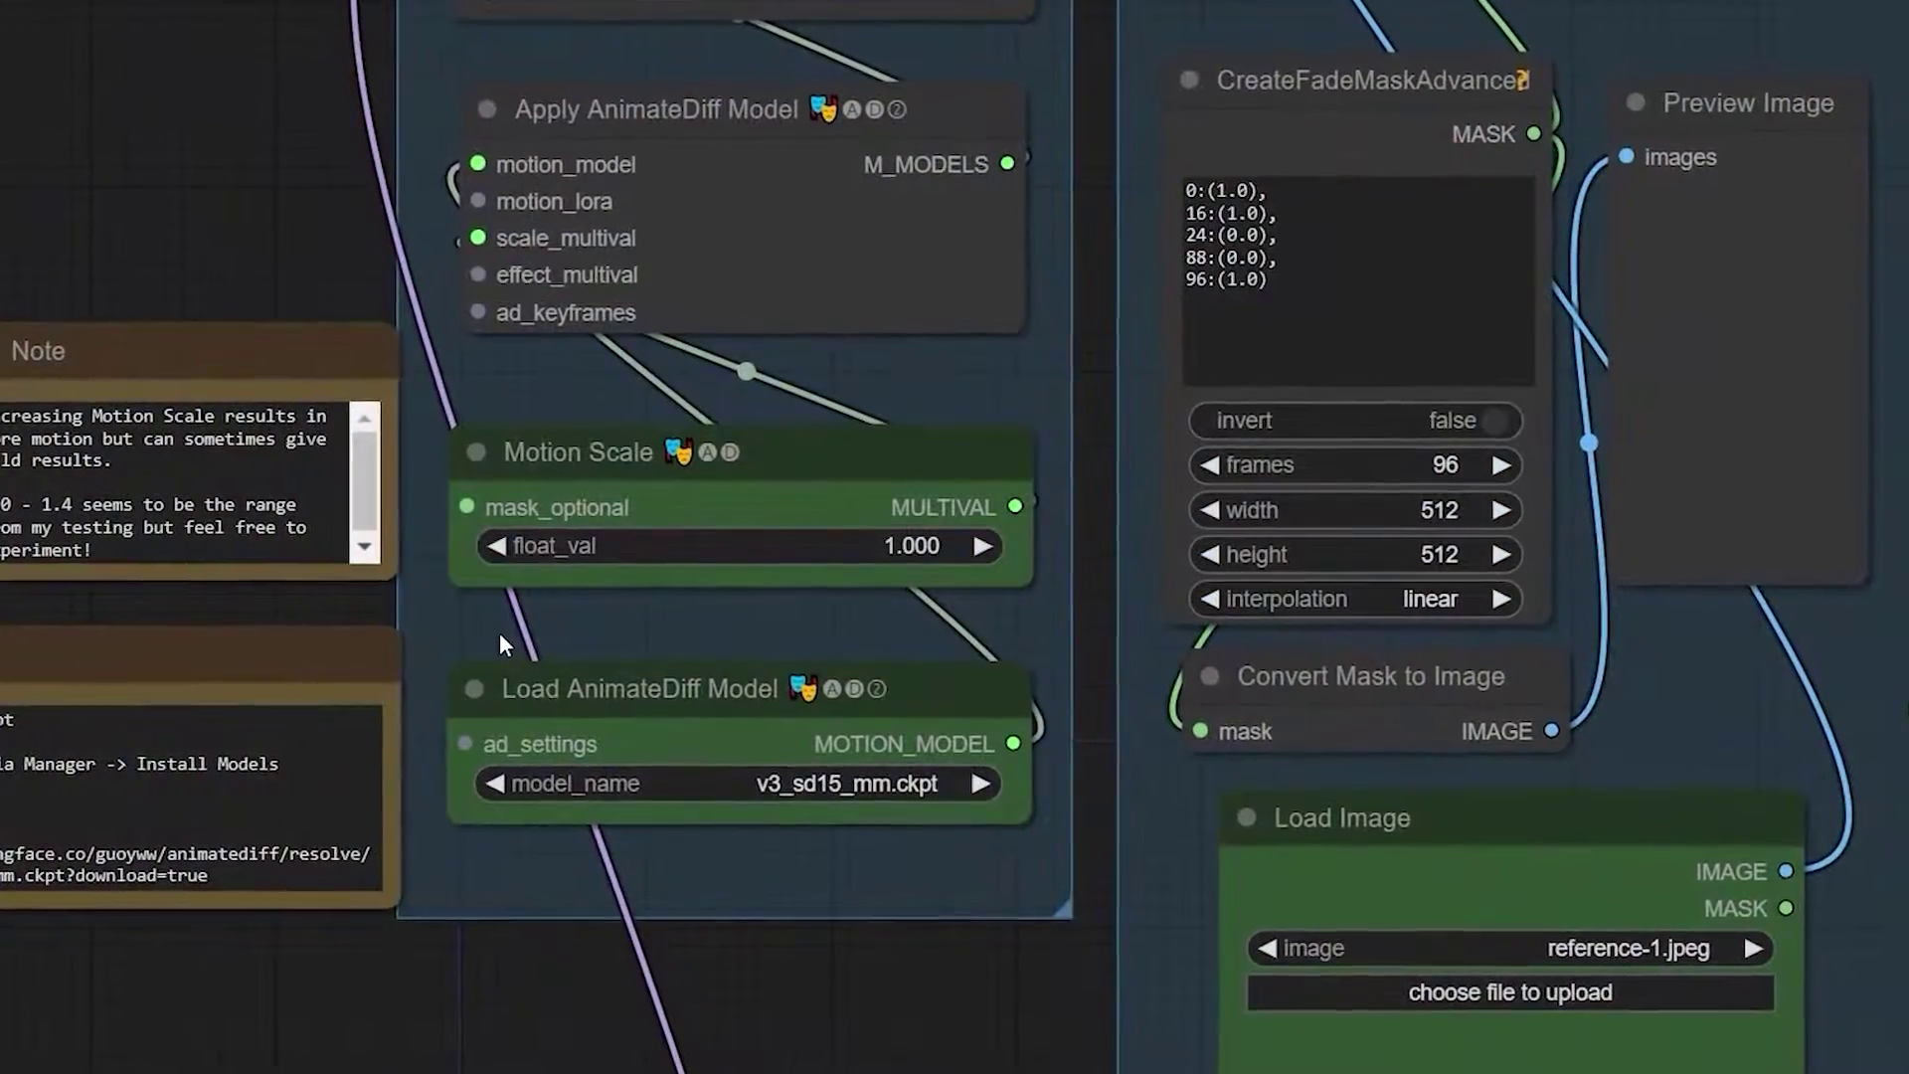
left_click(940, 550)
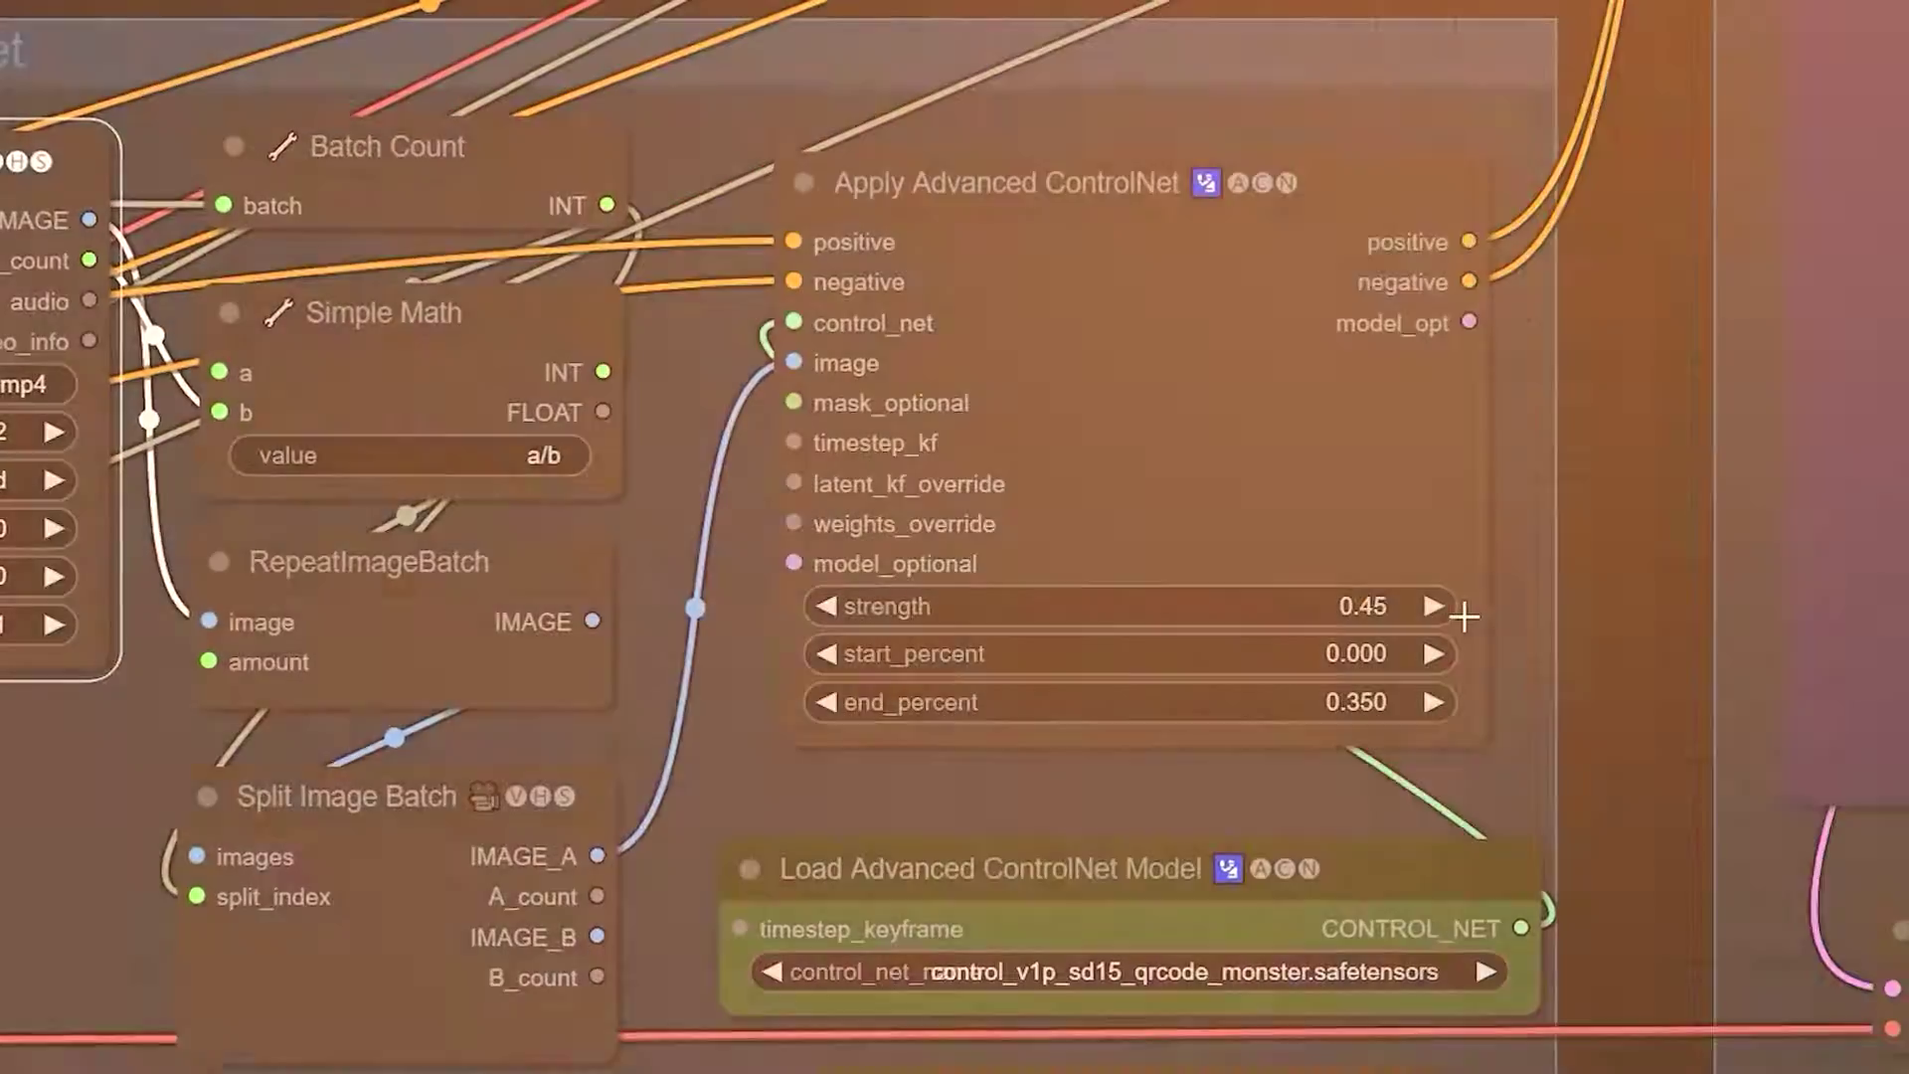
Set Apply Advanced ControlNet strength to 0.35 and the checkpoint to dreamshaper_8.safetensors.
left_click(1367, 608)
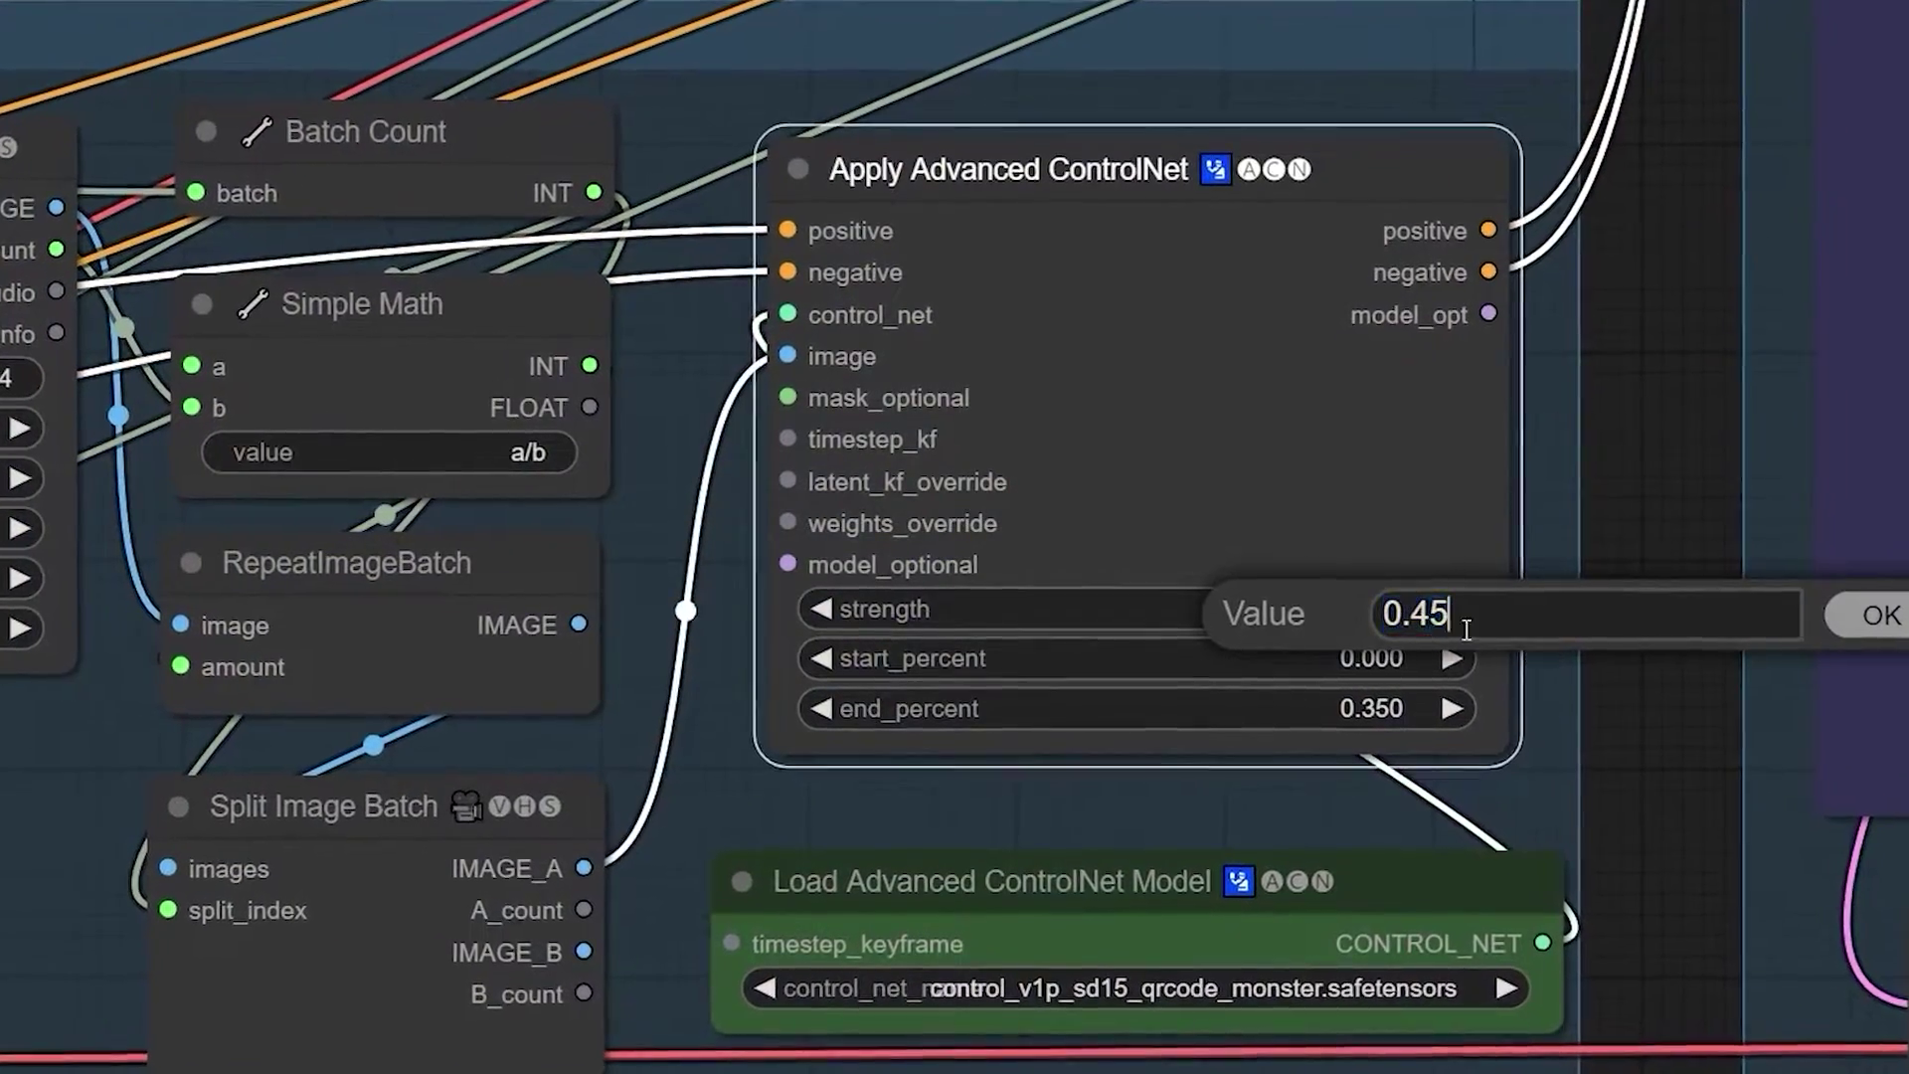
key("ctrl+a")
type("0.35")
left_click(1877, 622)
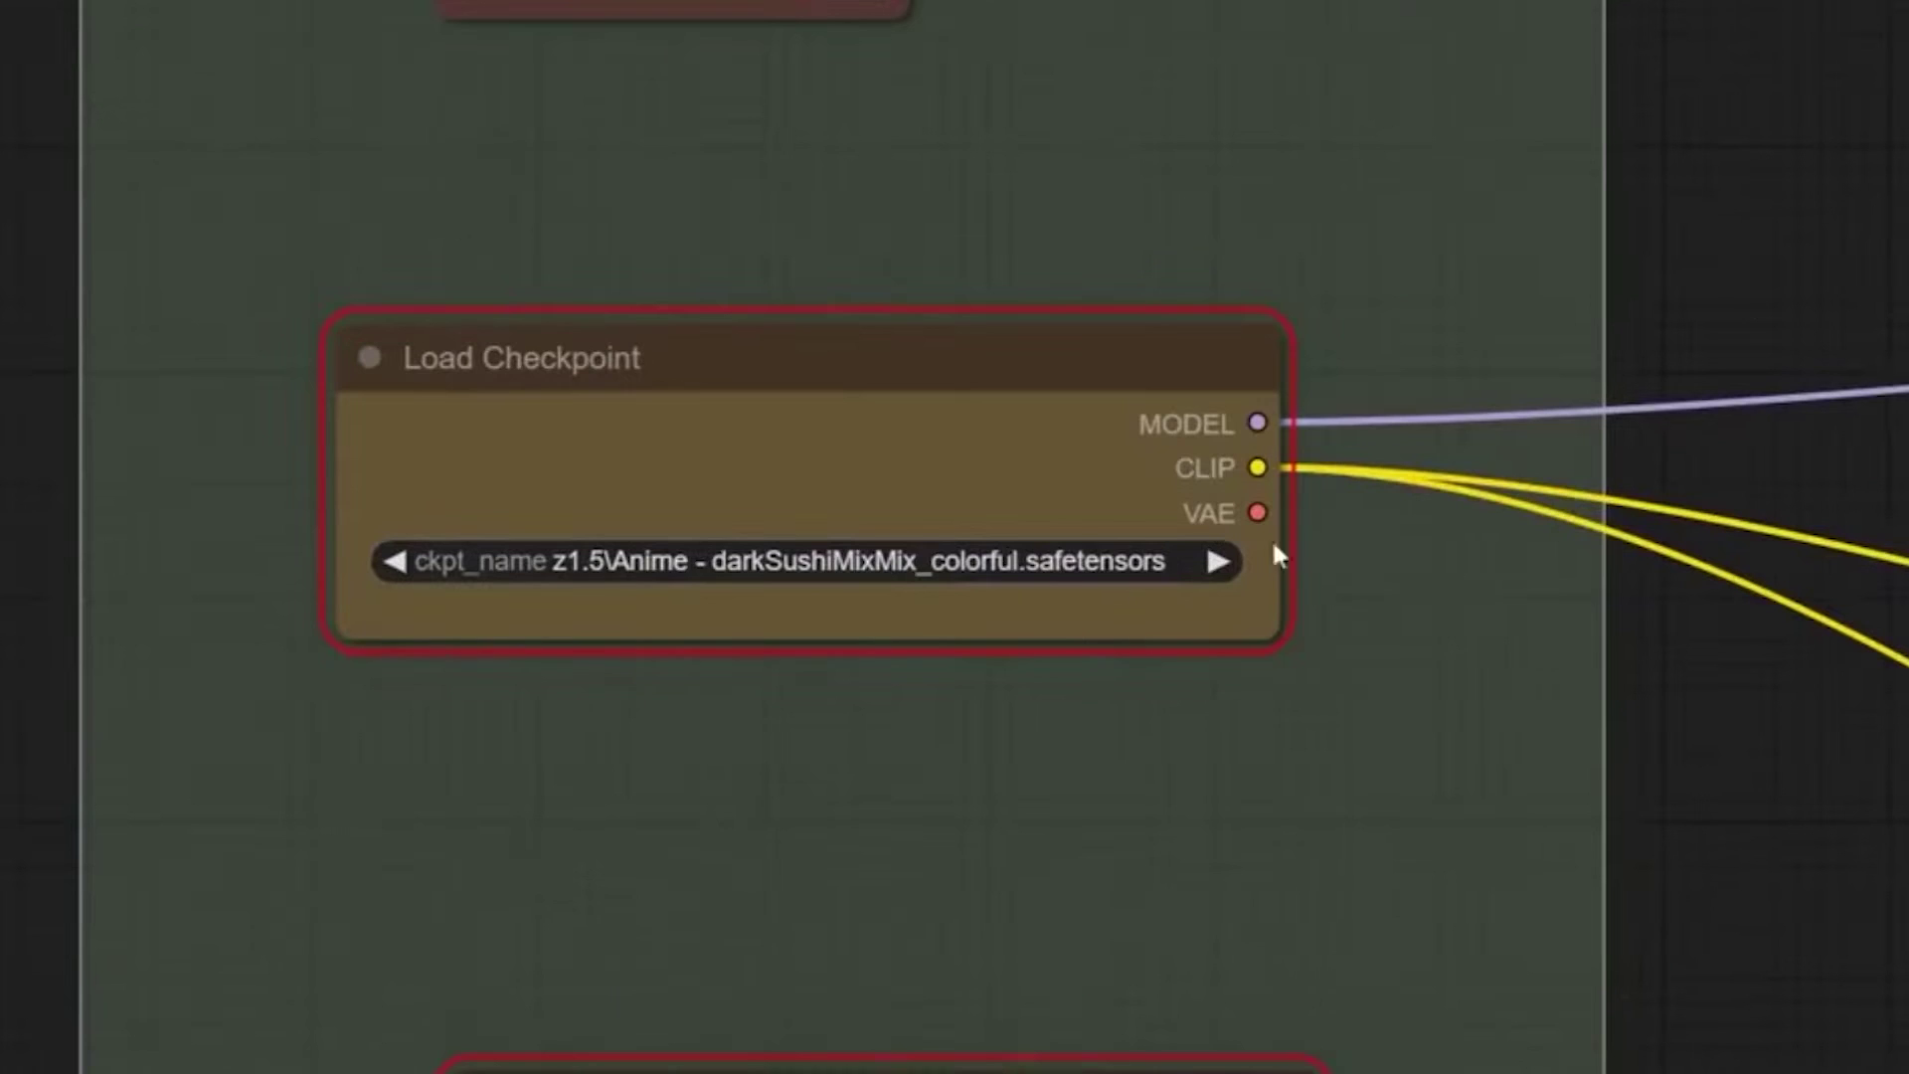
left_click(1118, 557)
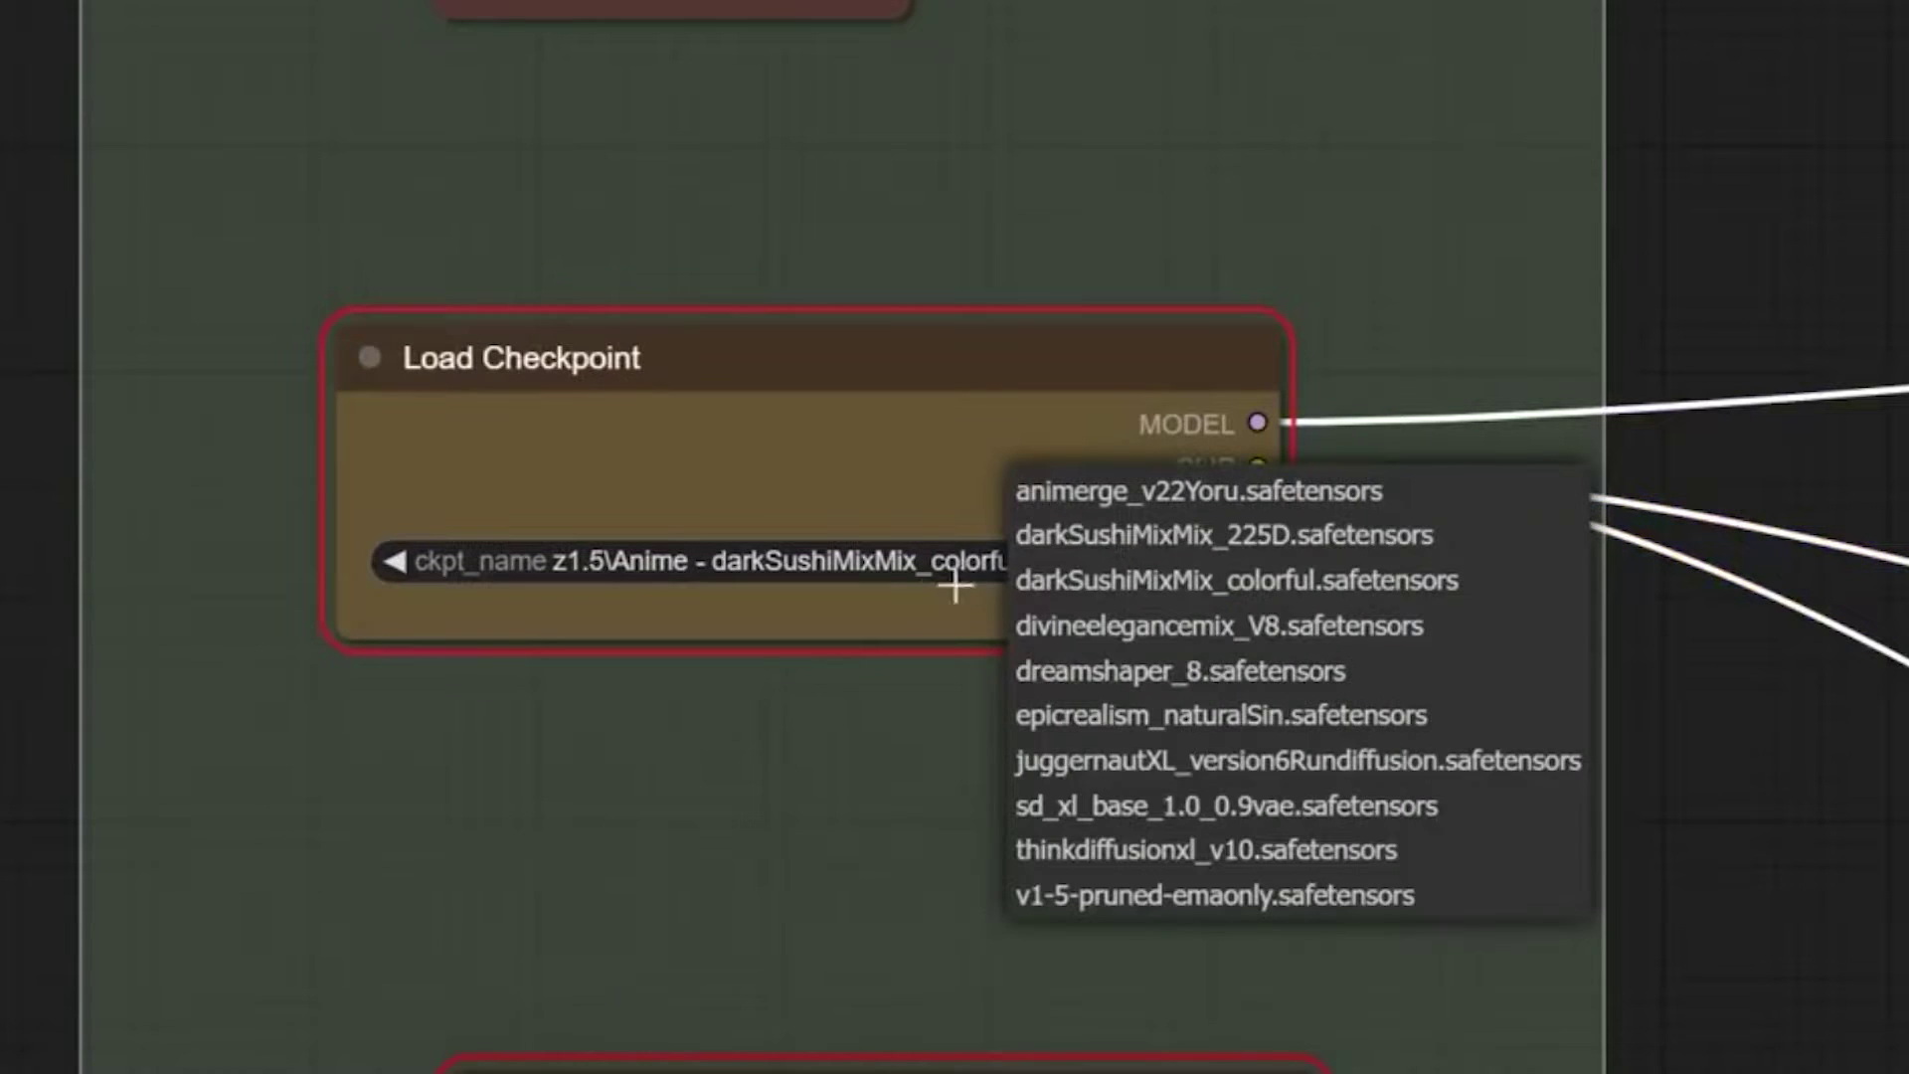
left_click(1233, 672)
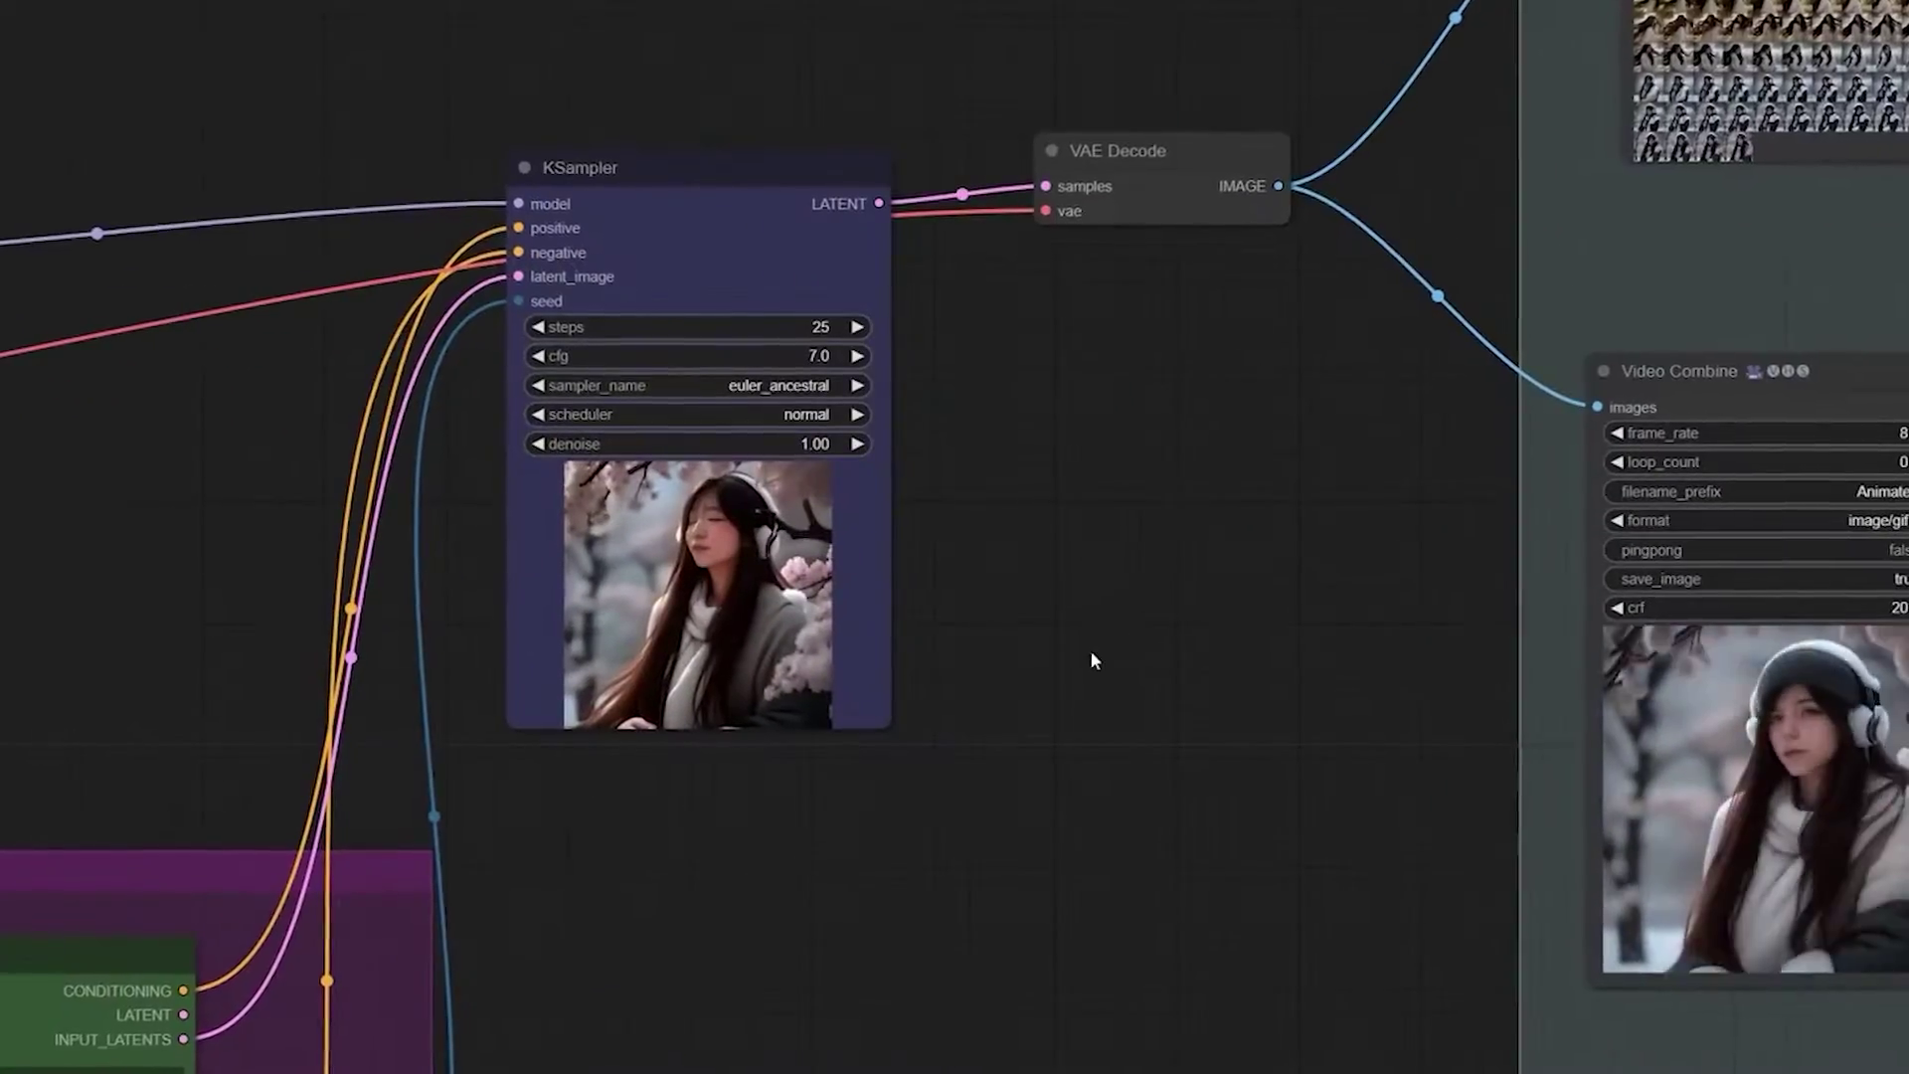
left_click_drag(1221, 808, 451, 565)
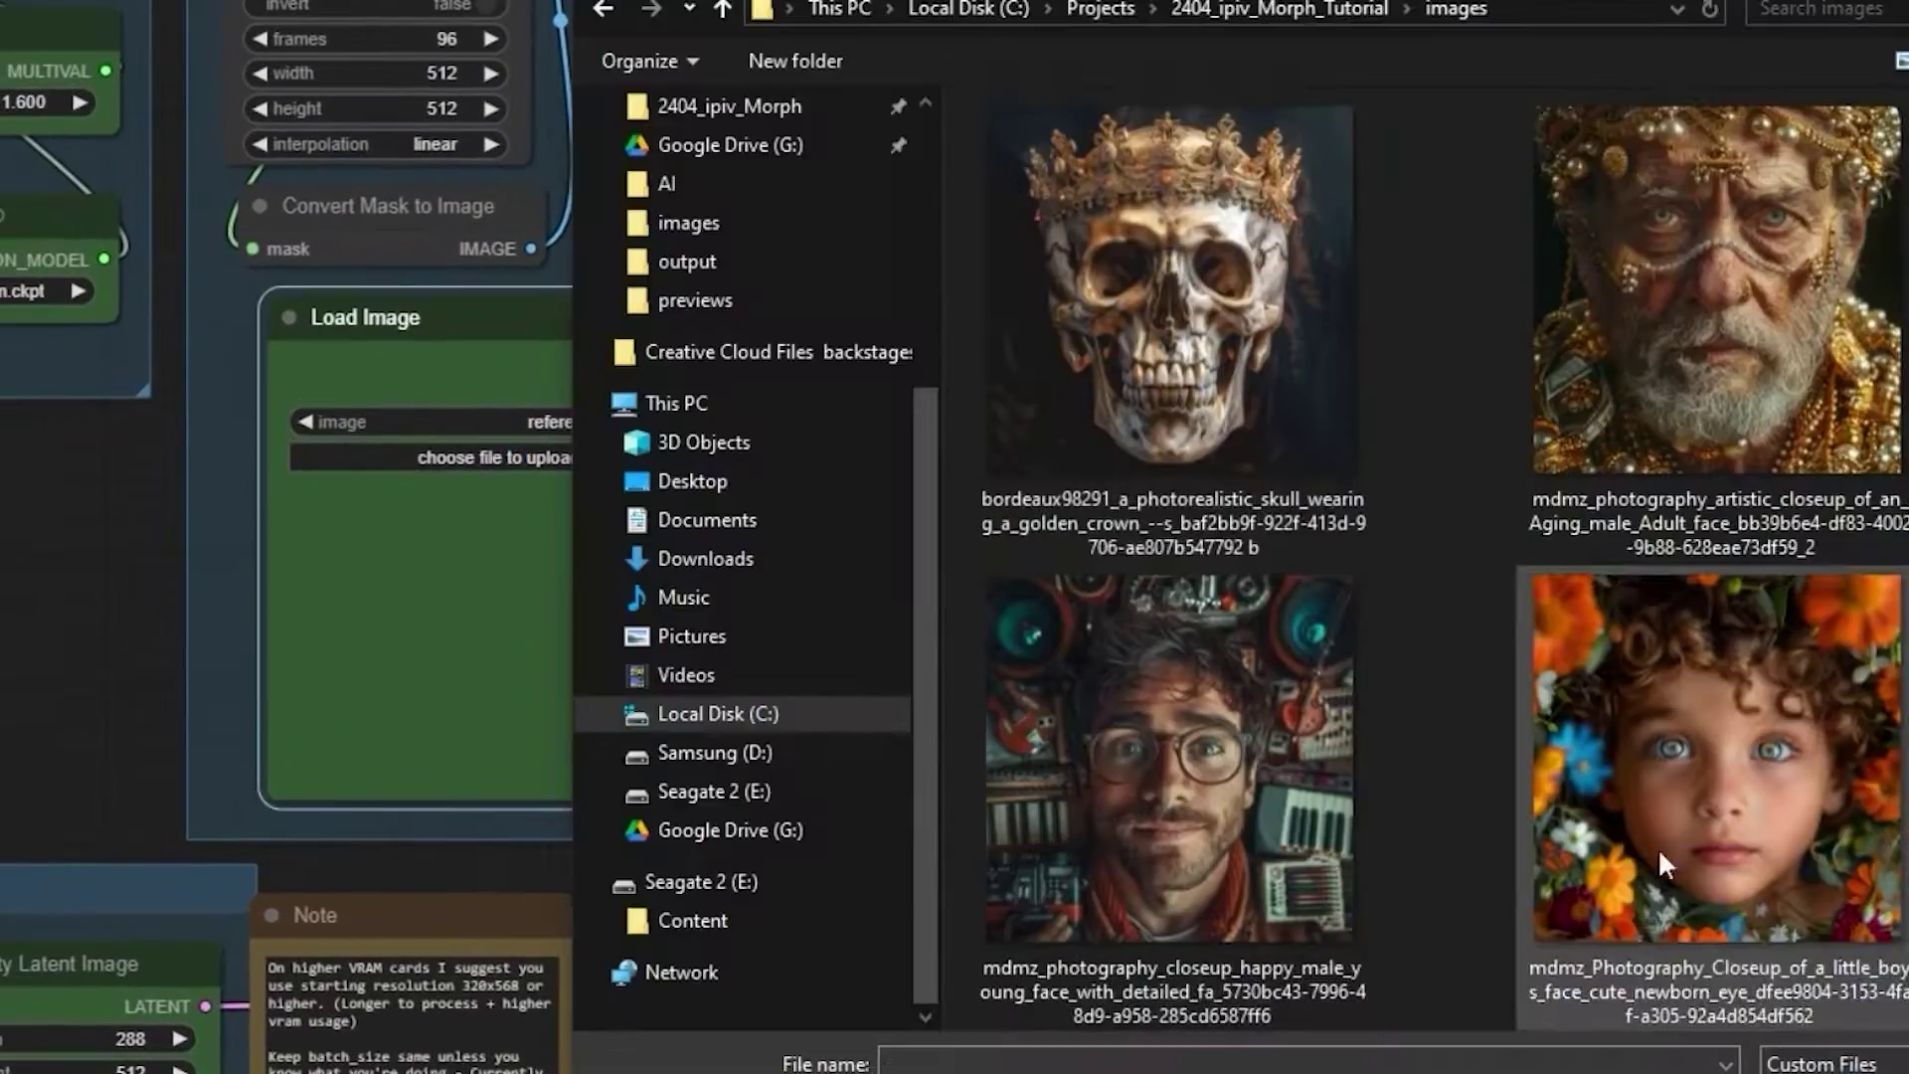
Load the flower-covered child portrait into Load Image and set Upscale Image By scale_by to 3.75.
double_click(1657, 847)
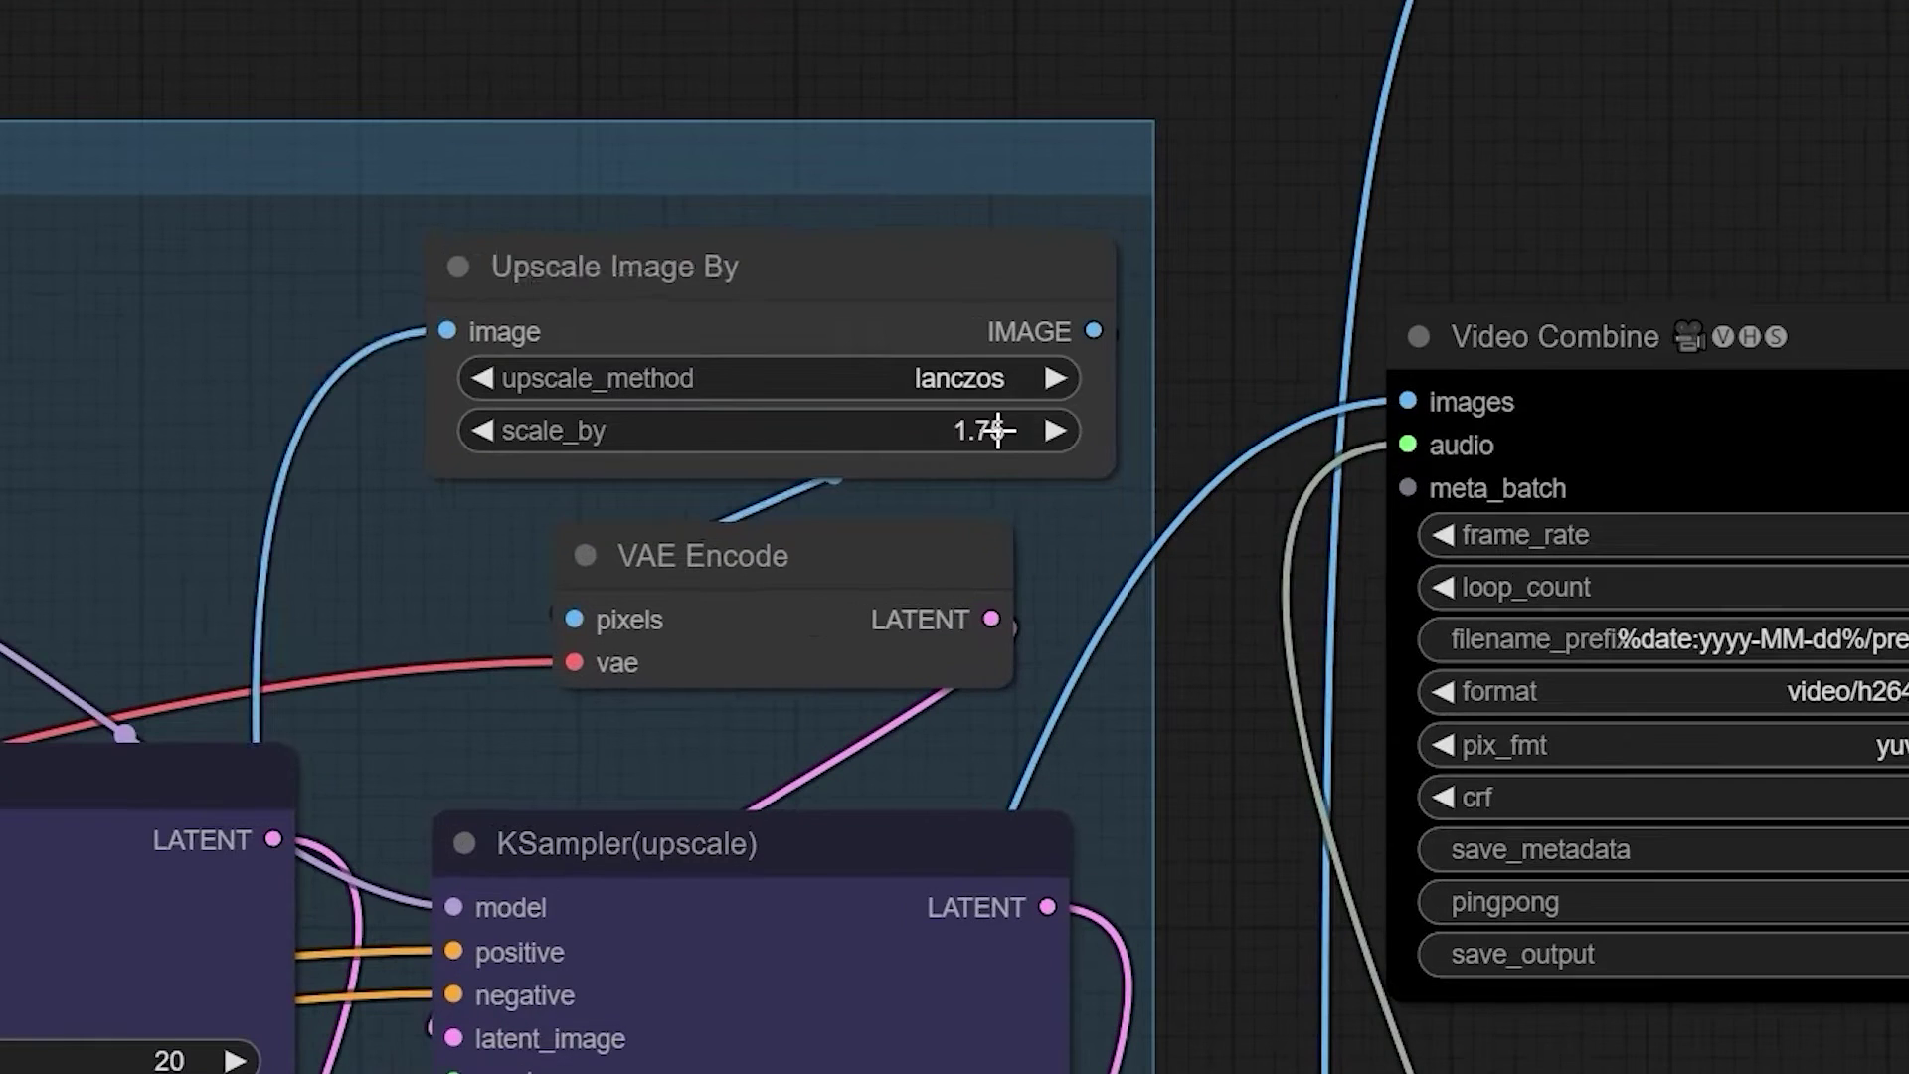
type("3.75")
left_click(1555, 426)
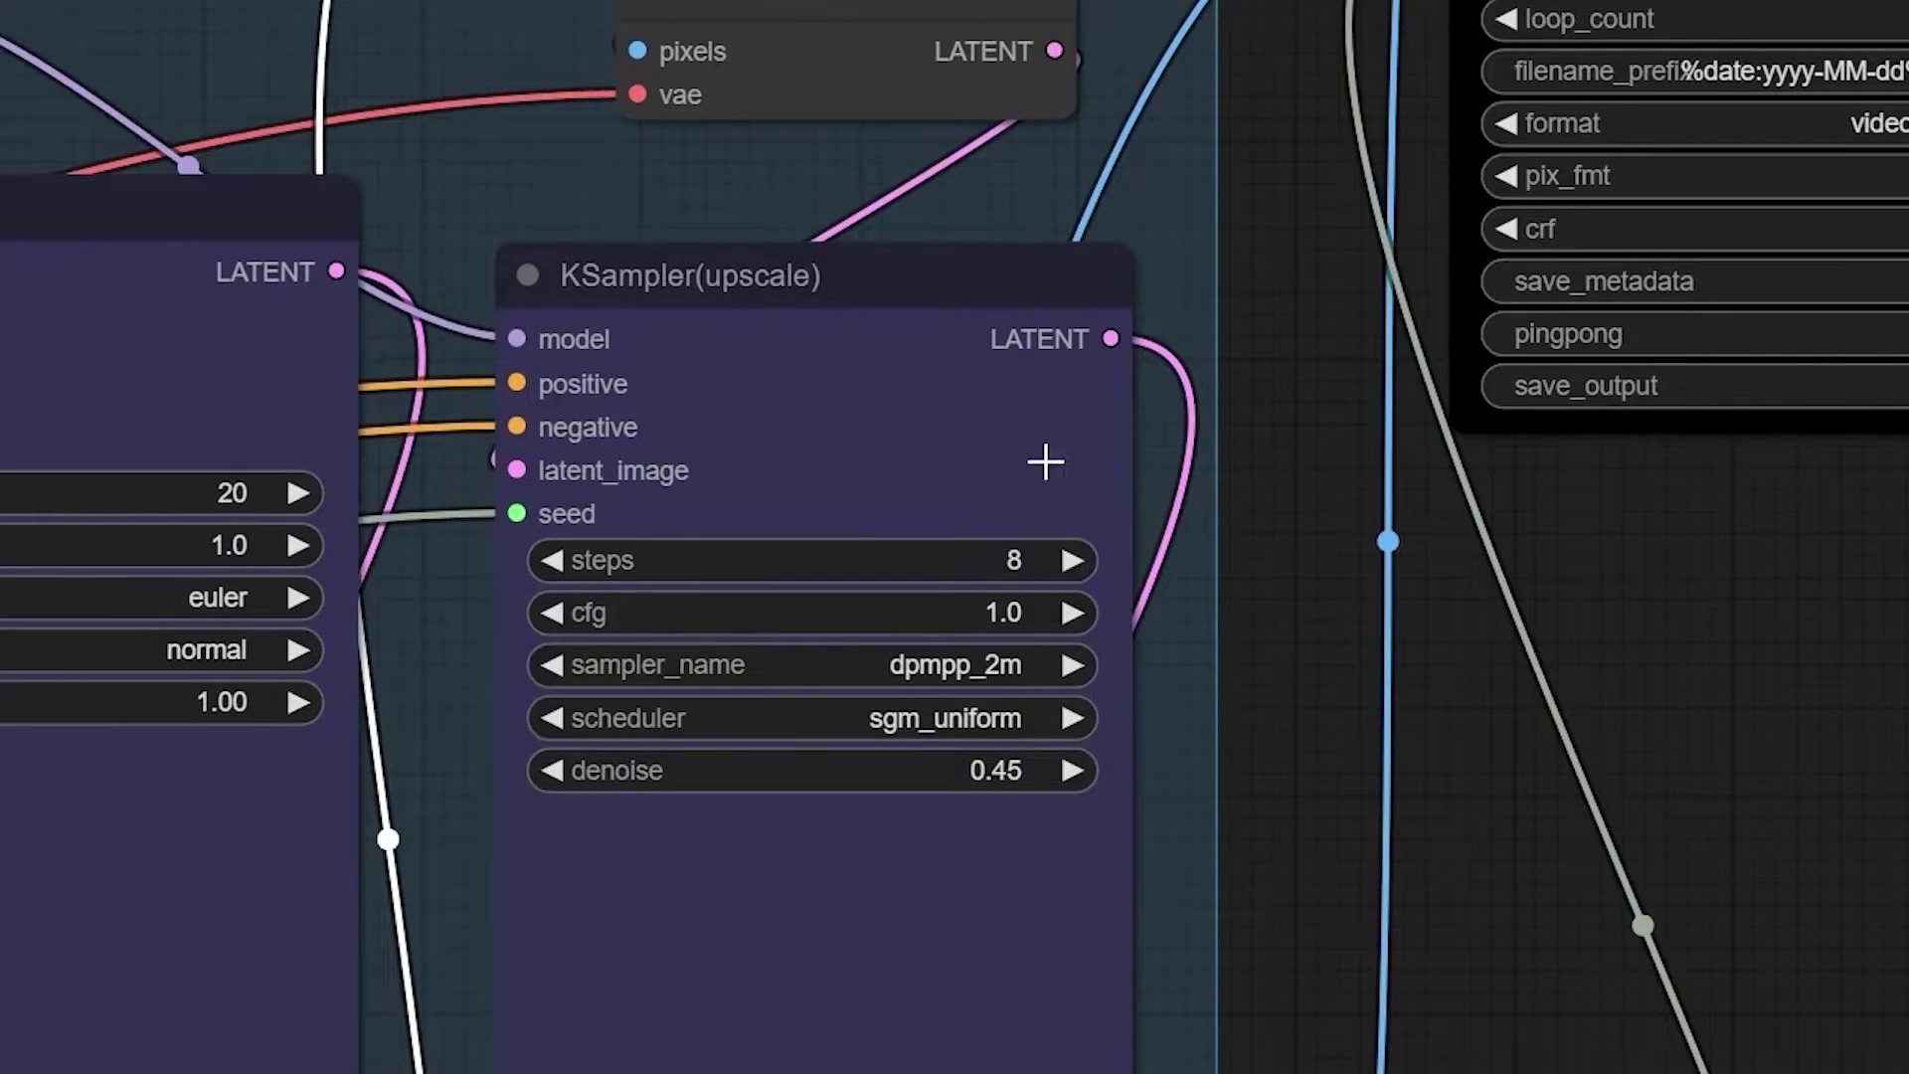
left_click(1029, 563)
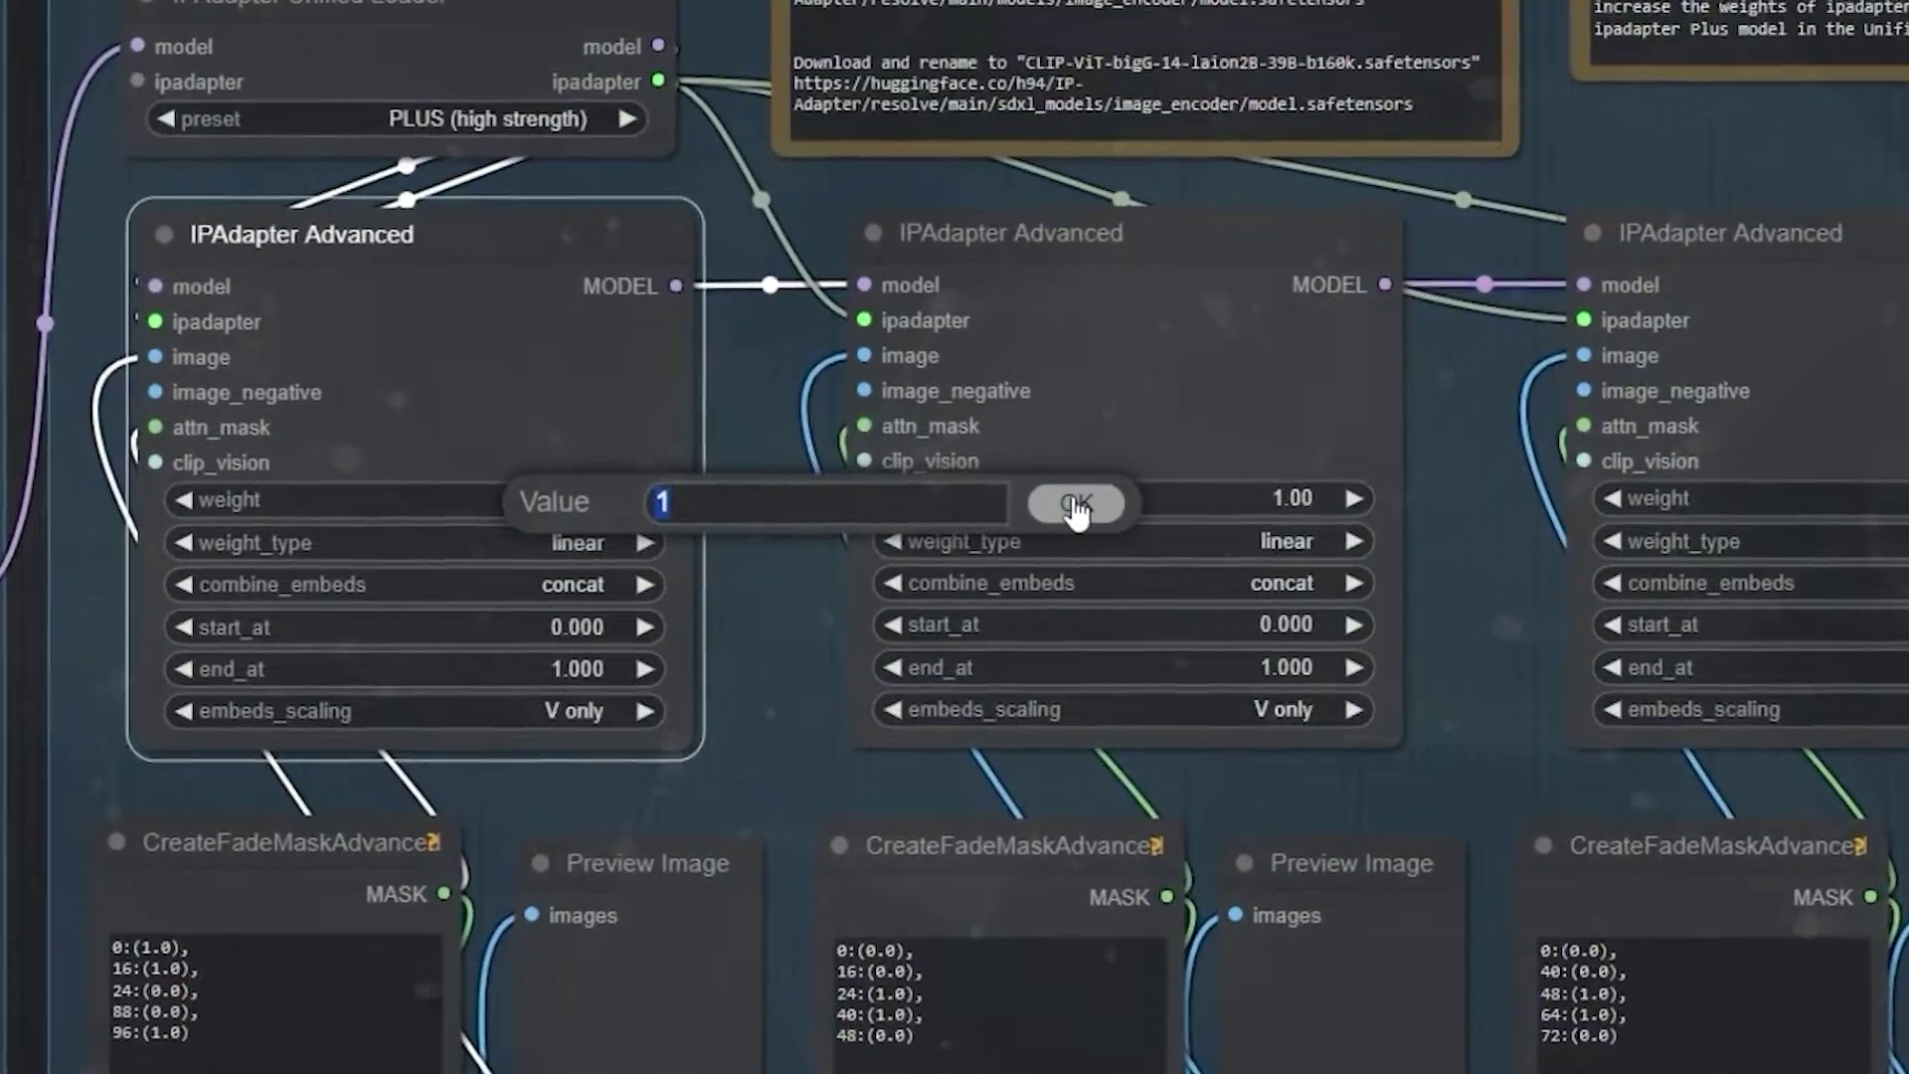
Confirm the IPAdapter Advanced weight of 1 and open the weight_type options.
left_click(1072, 504)
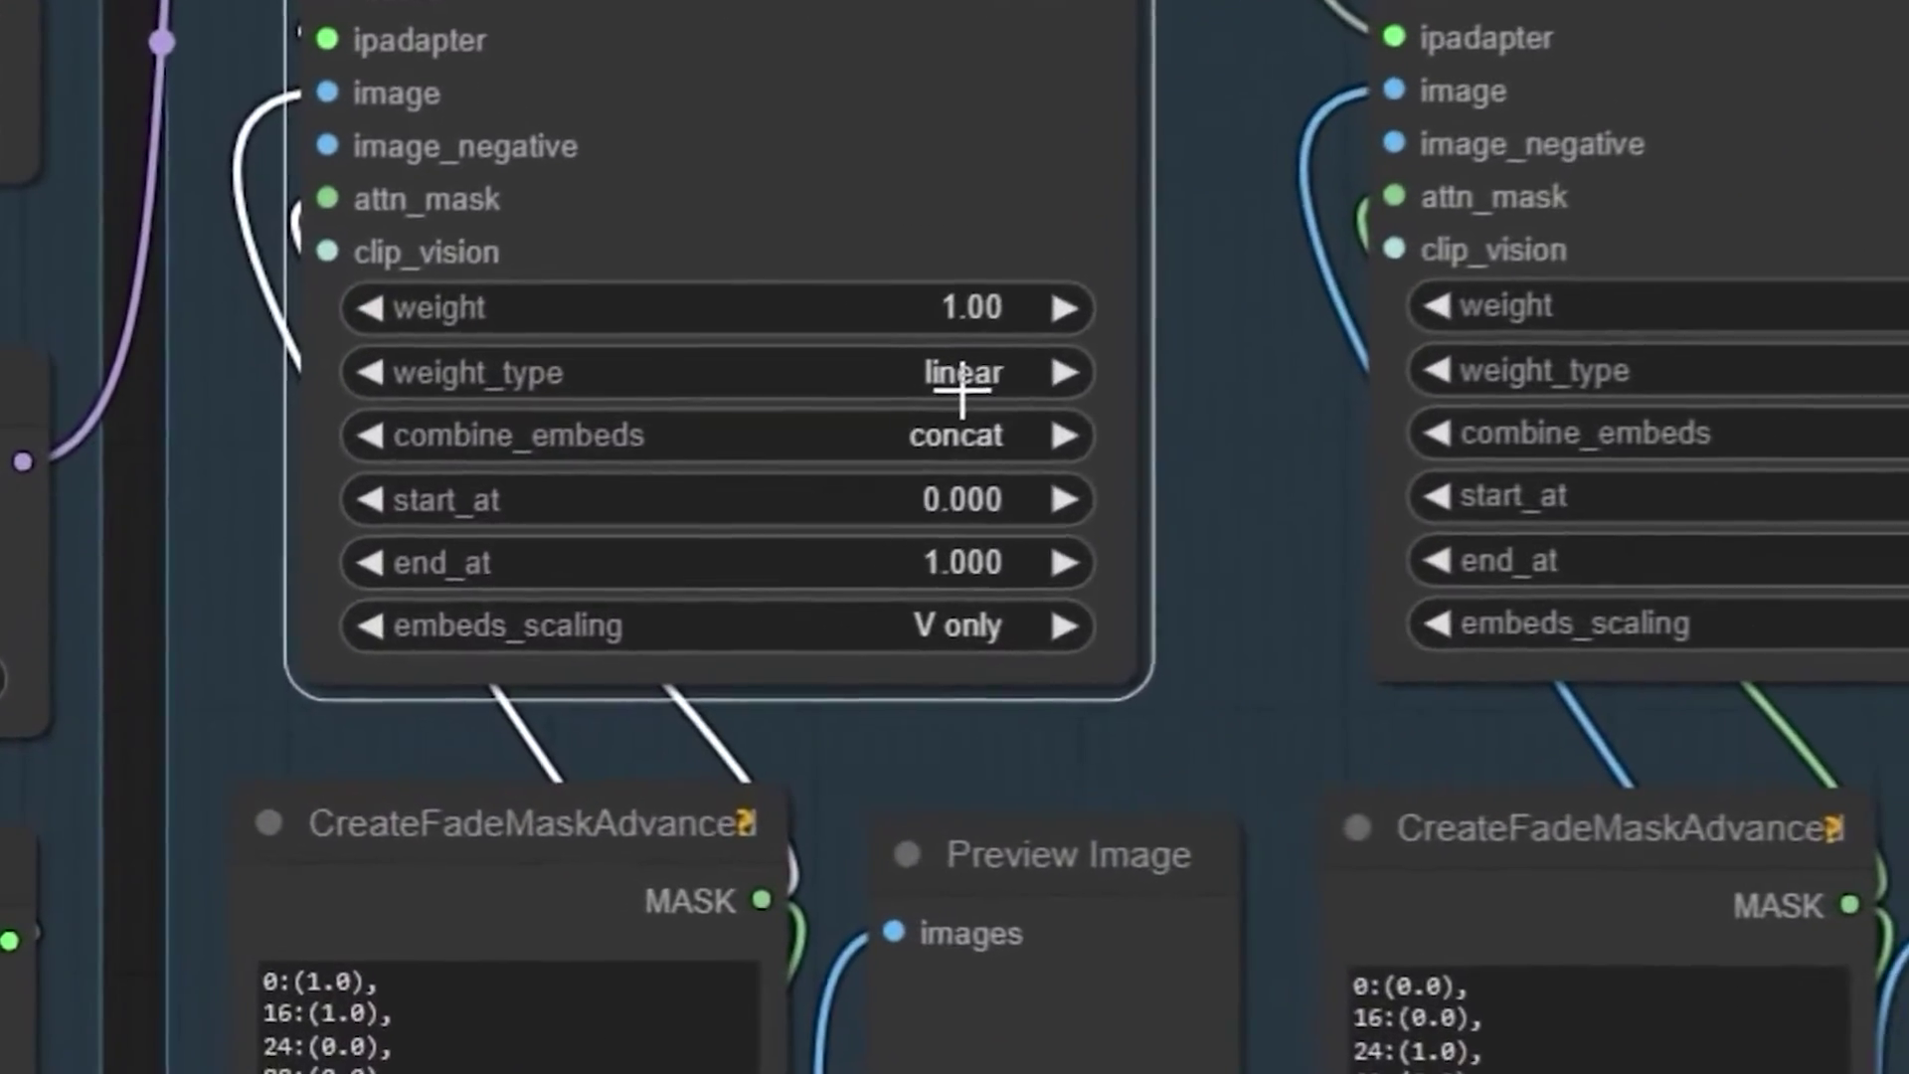
left_click(567, 542)
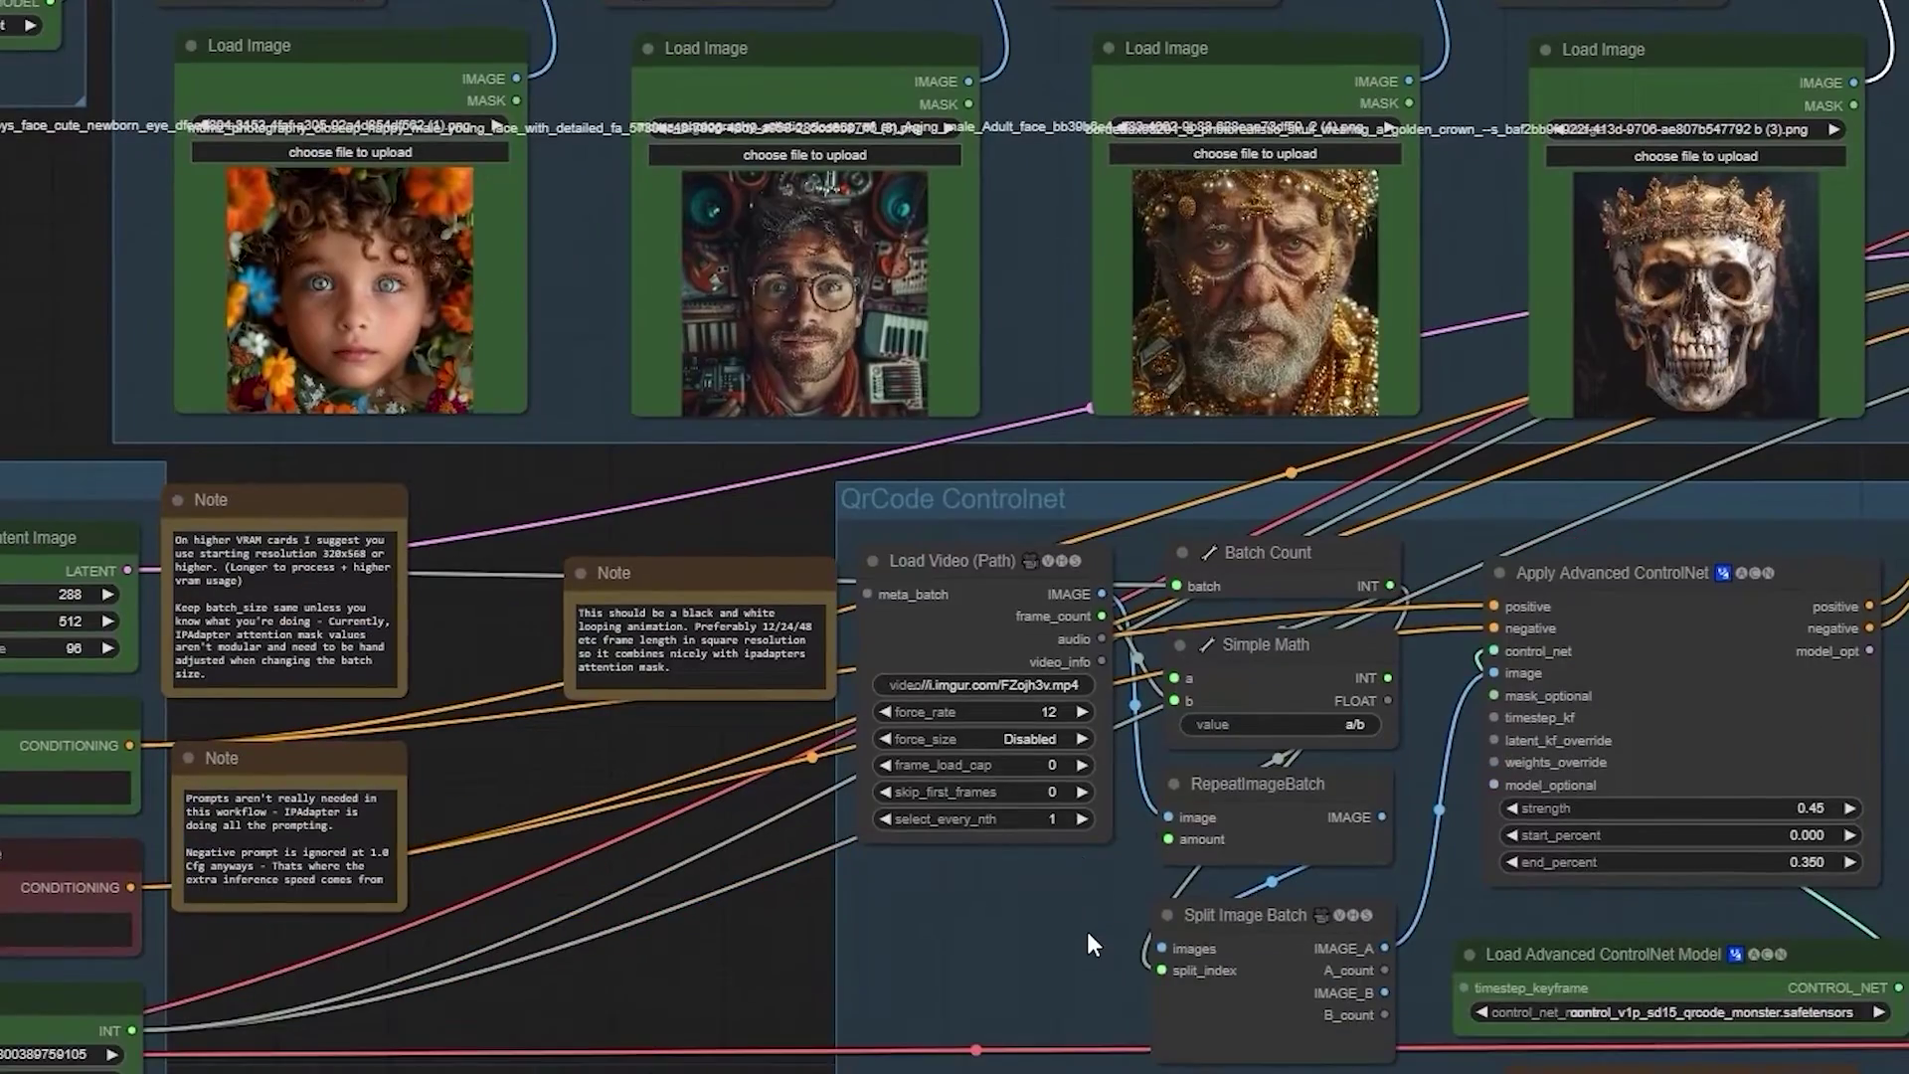
Follow the Load Video (Path) node's imgur URL to preview the example video.
scroll(857, 737, "up", 7)
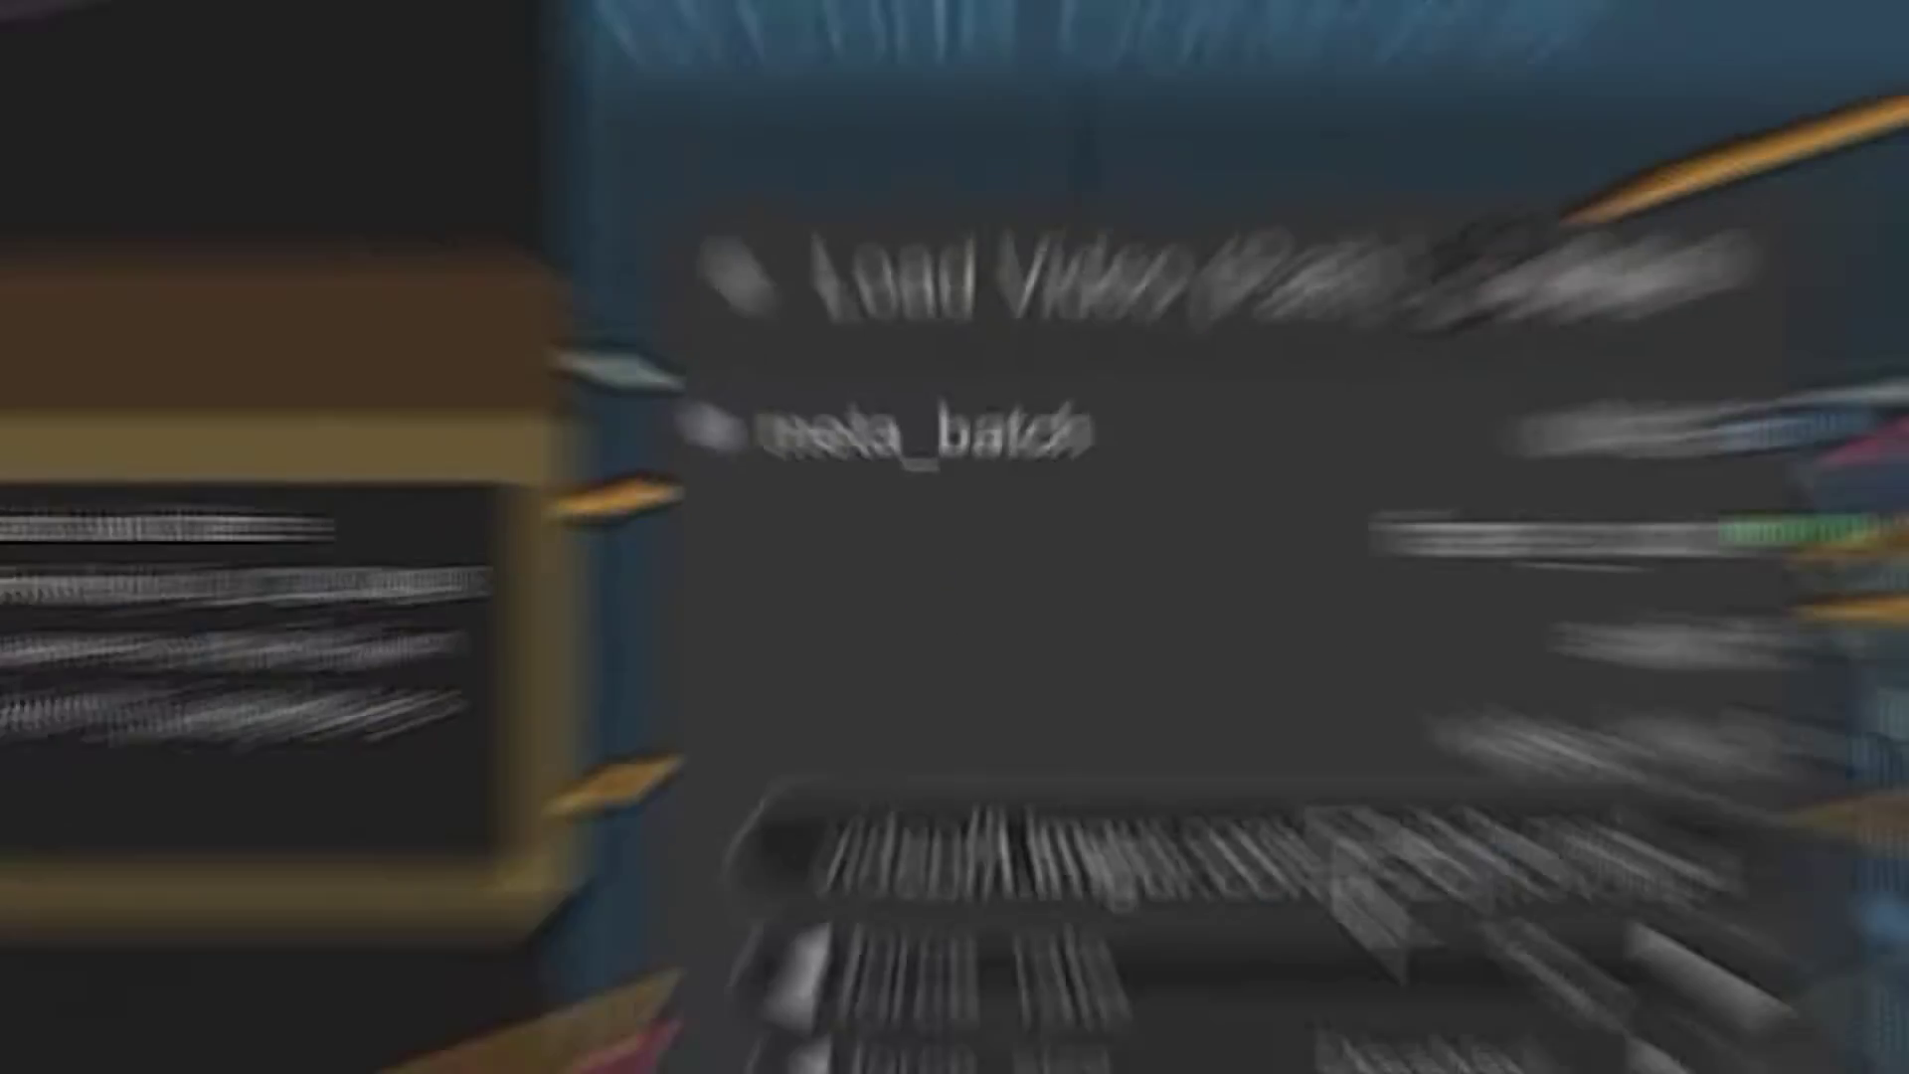
left_click(1109, 652)
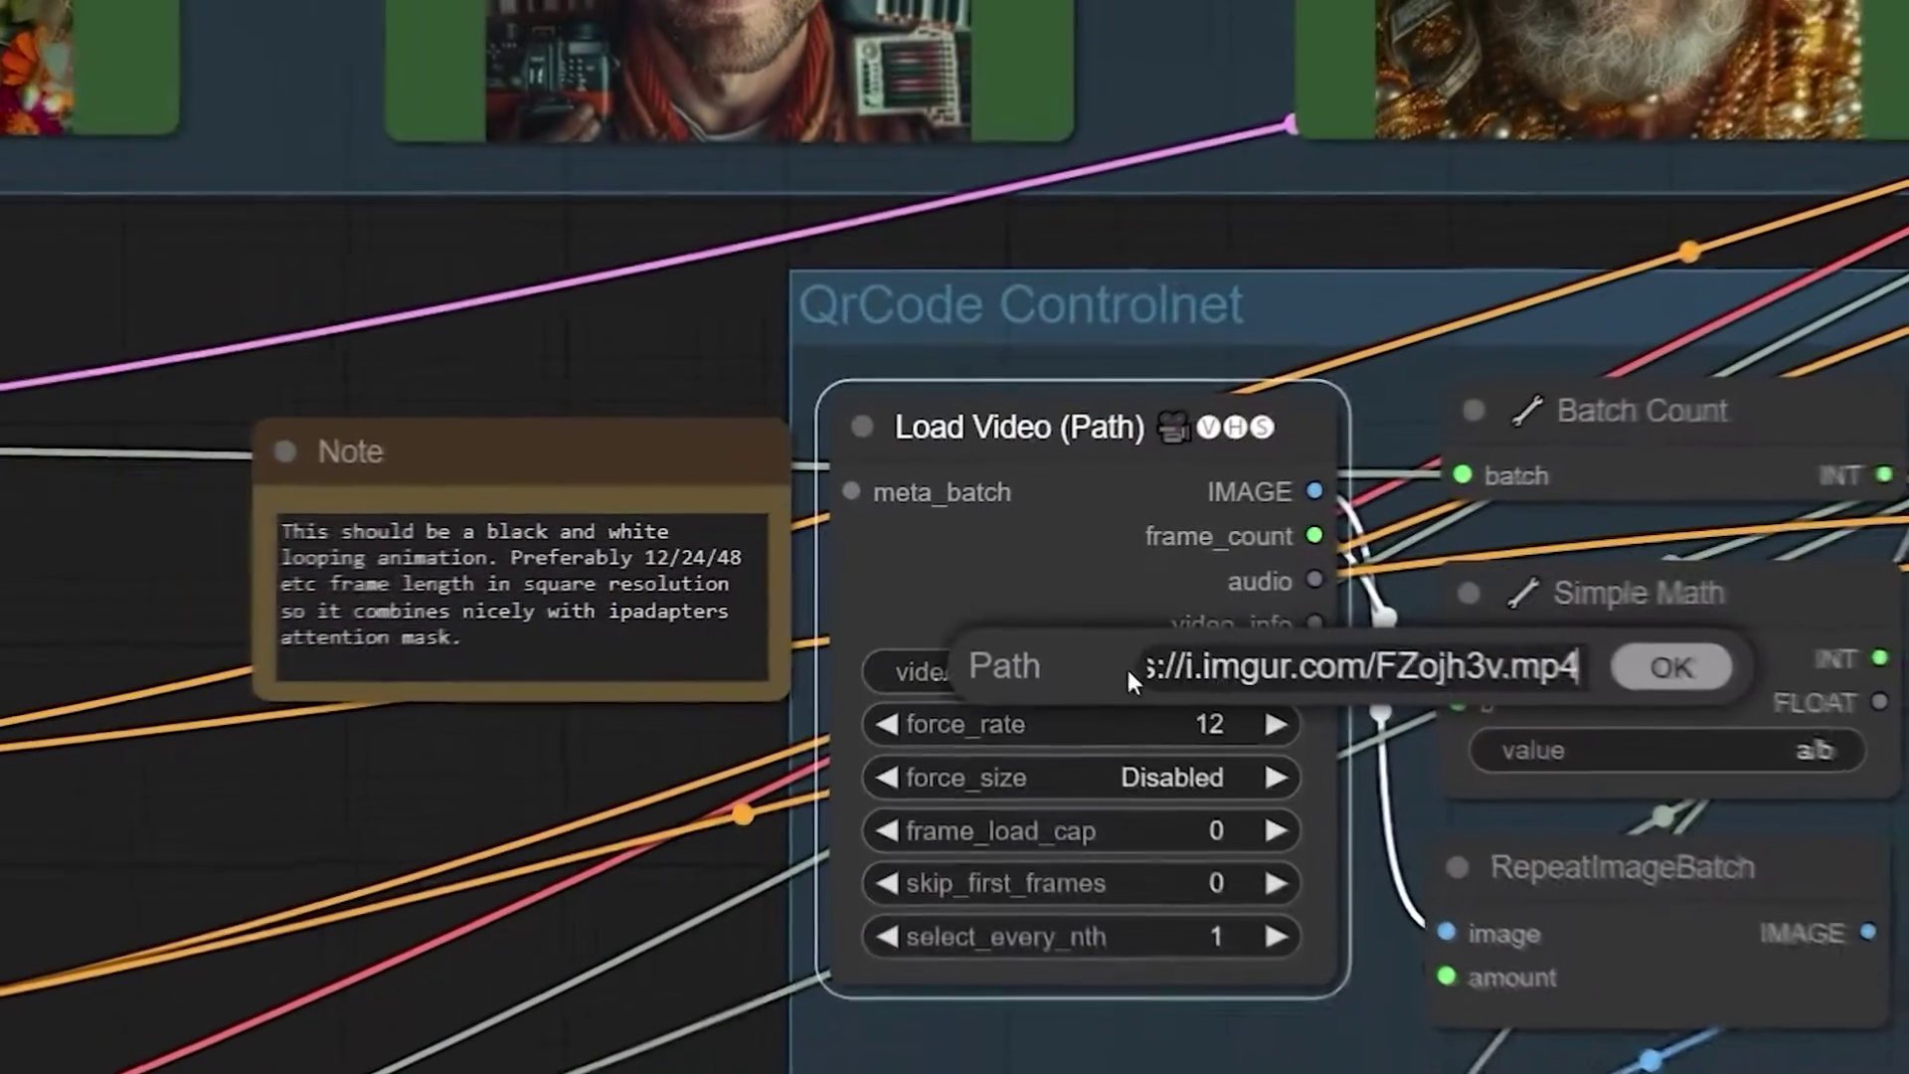
right_click(1280, 664)
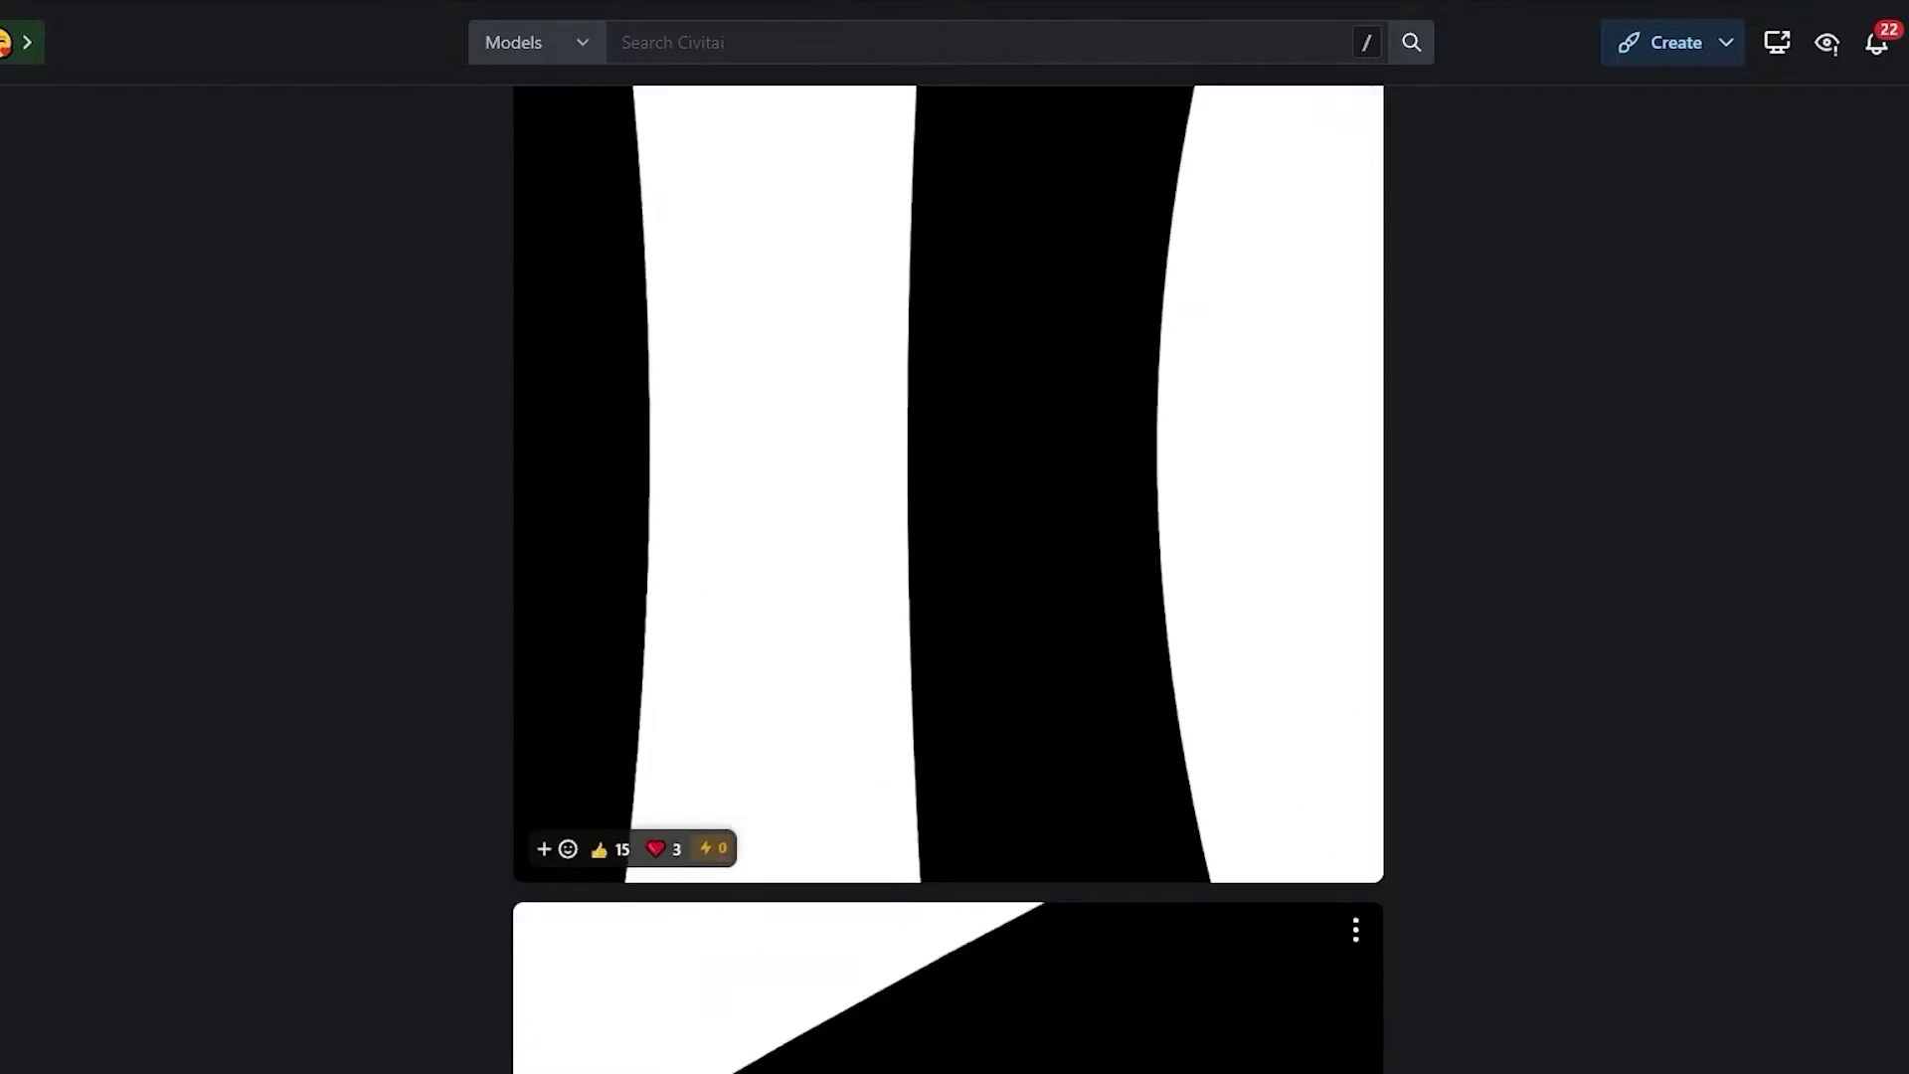
scroll(945, 568, "up", 8)
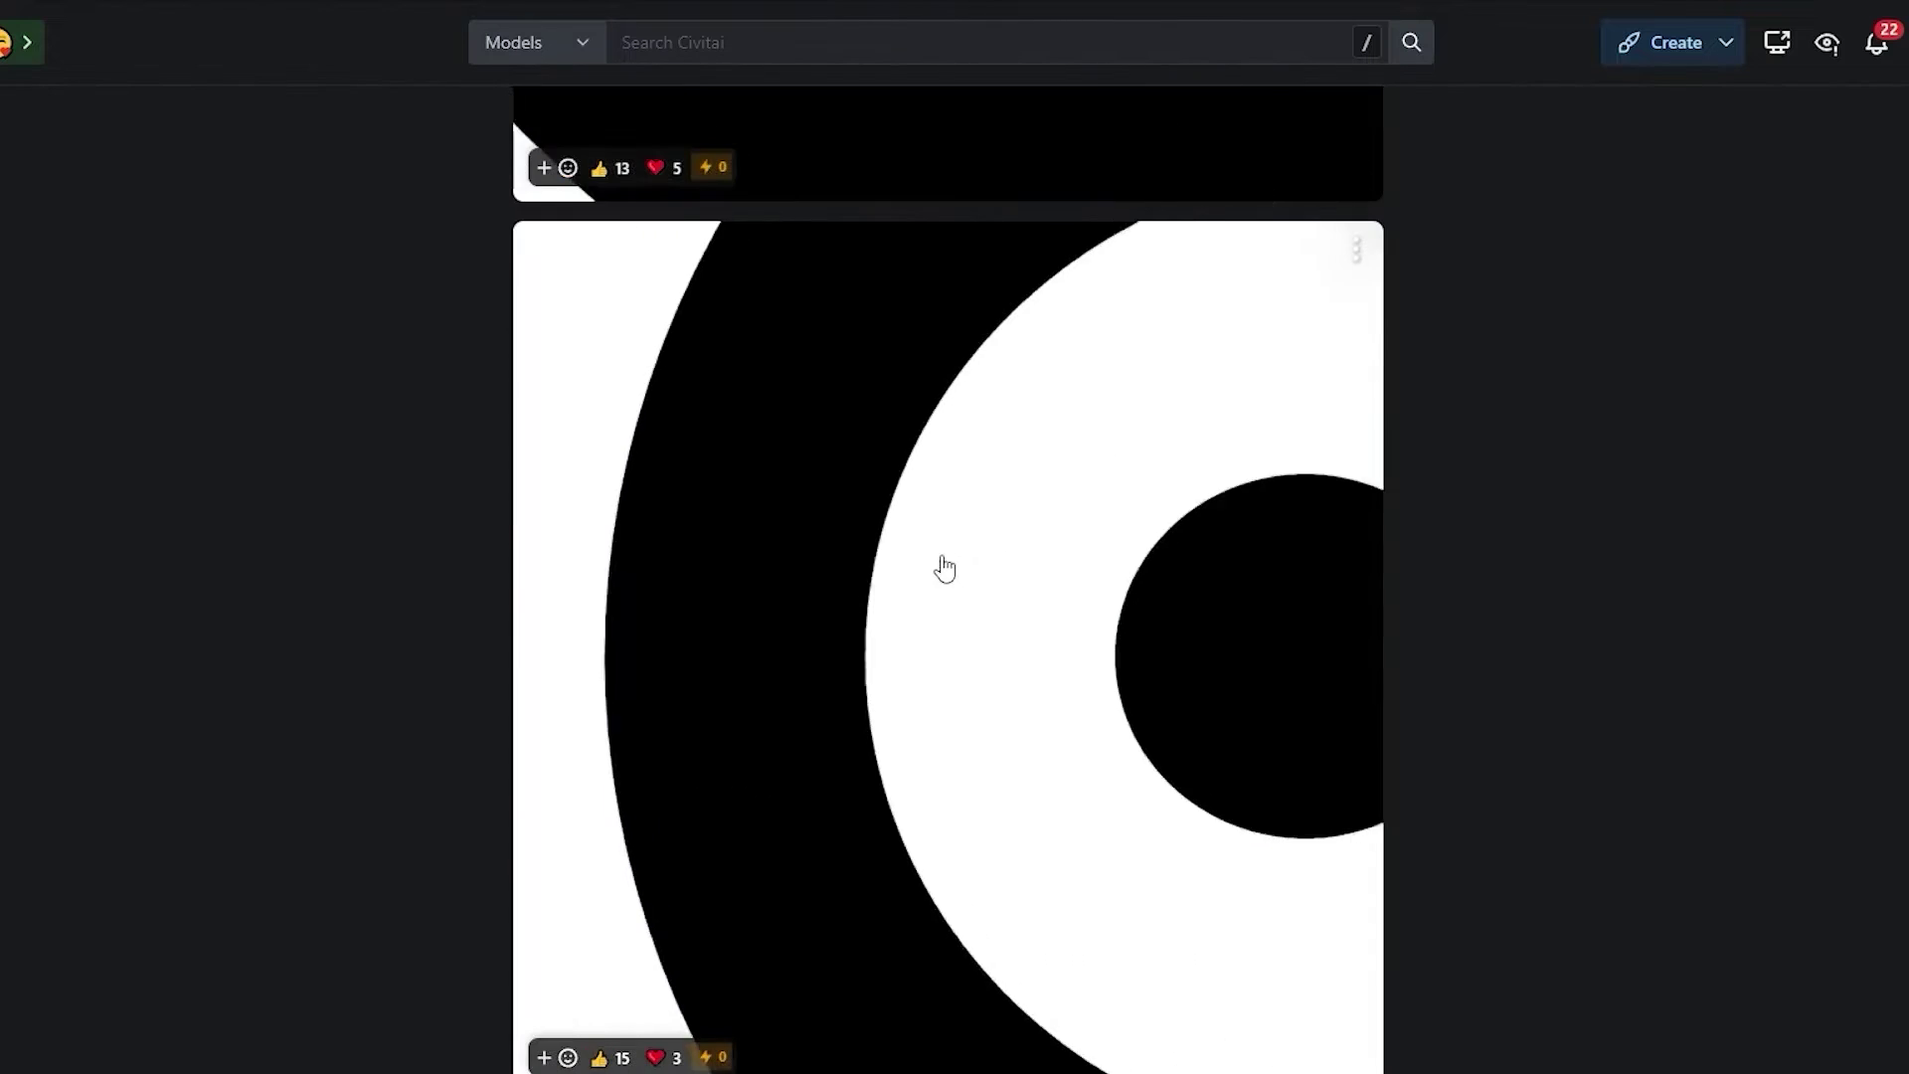
Scroll the Civitai feed and bring up save/copy options on a black-and-white looping animation.
right_click(945, 569)
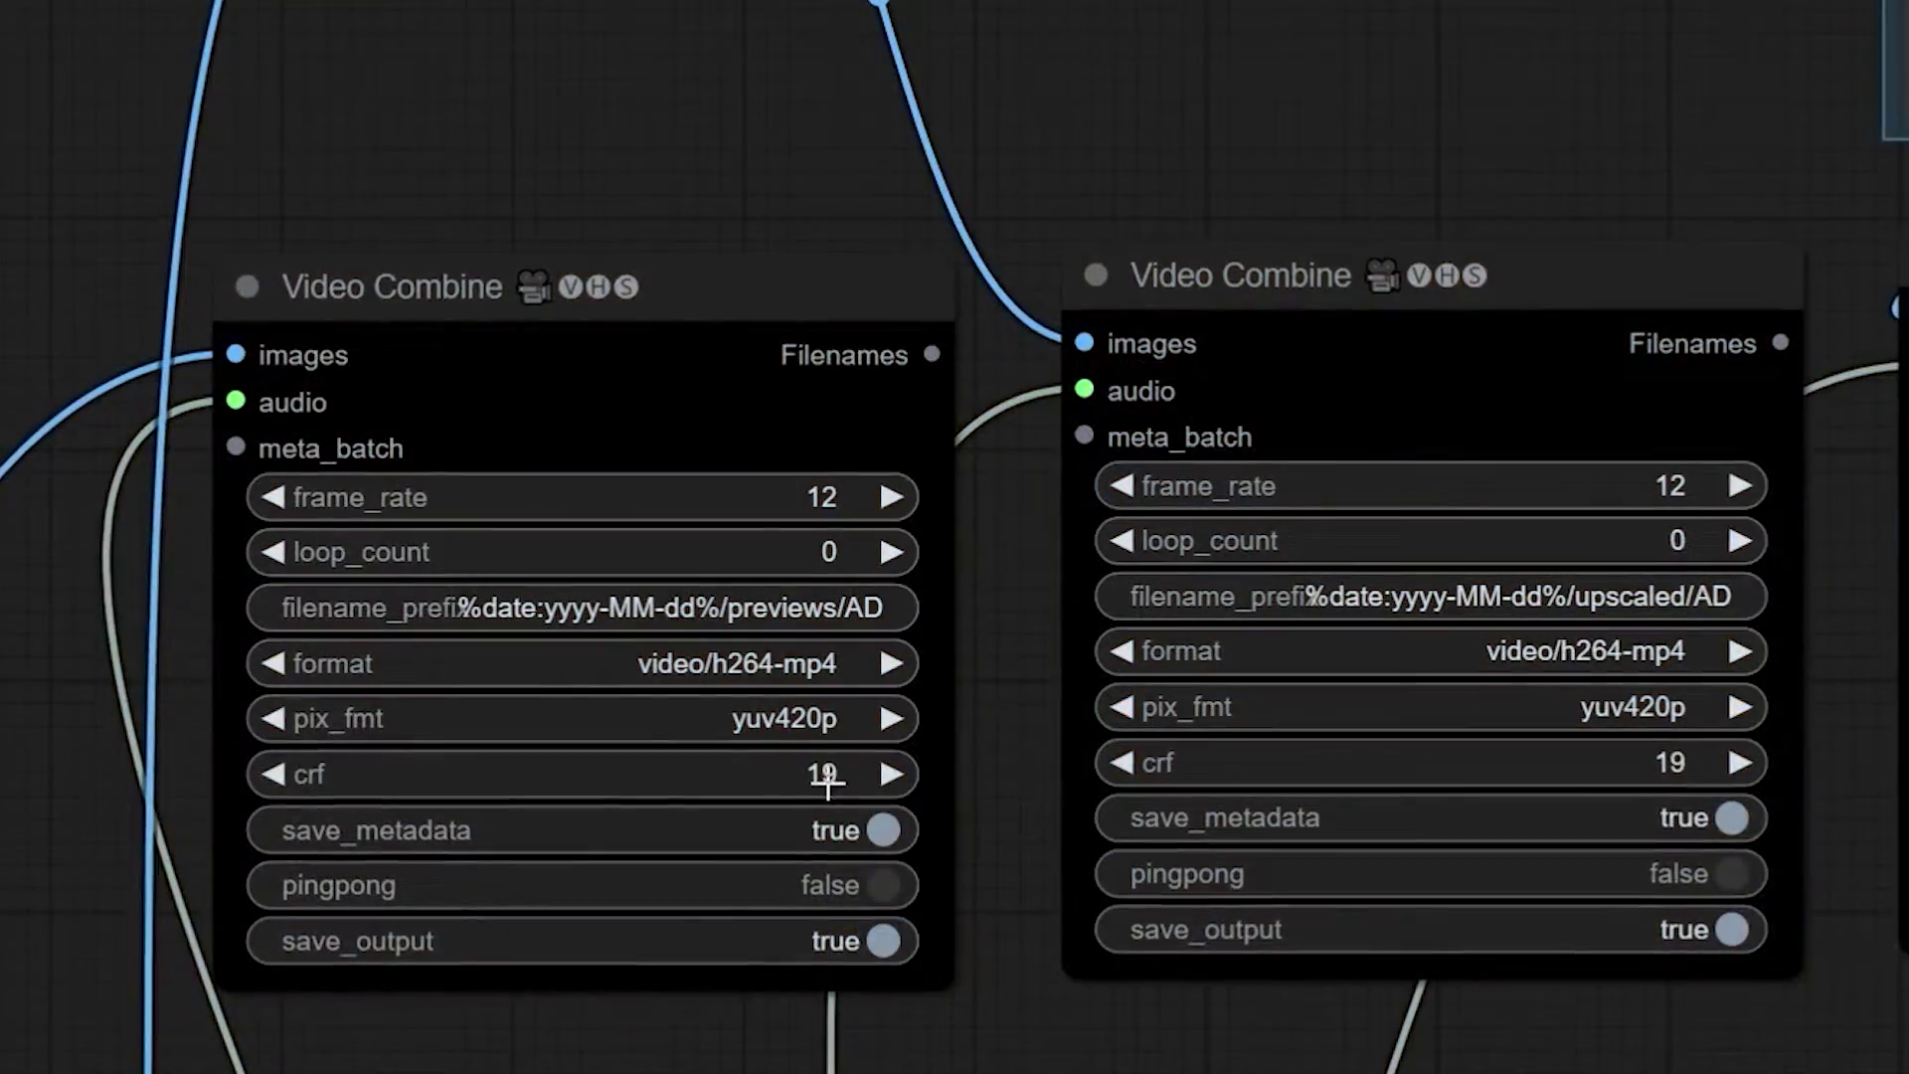
Set crf to 5 on the previews, upscaled and interpolated Video Combine nodes.
left_click(873, 781)
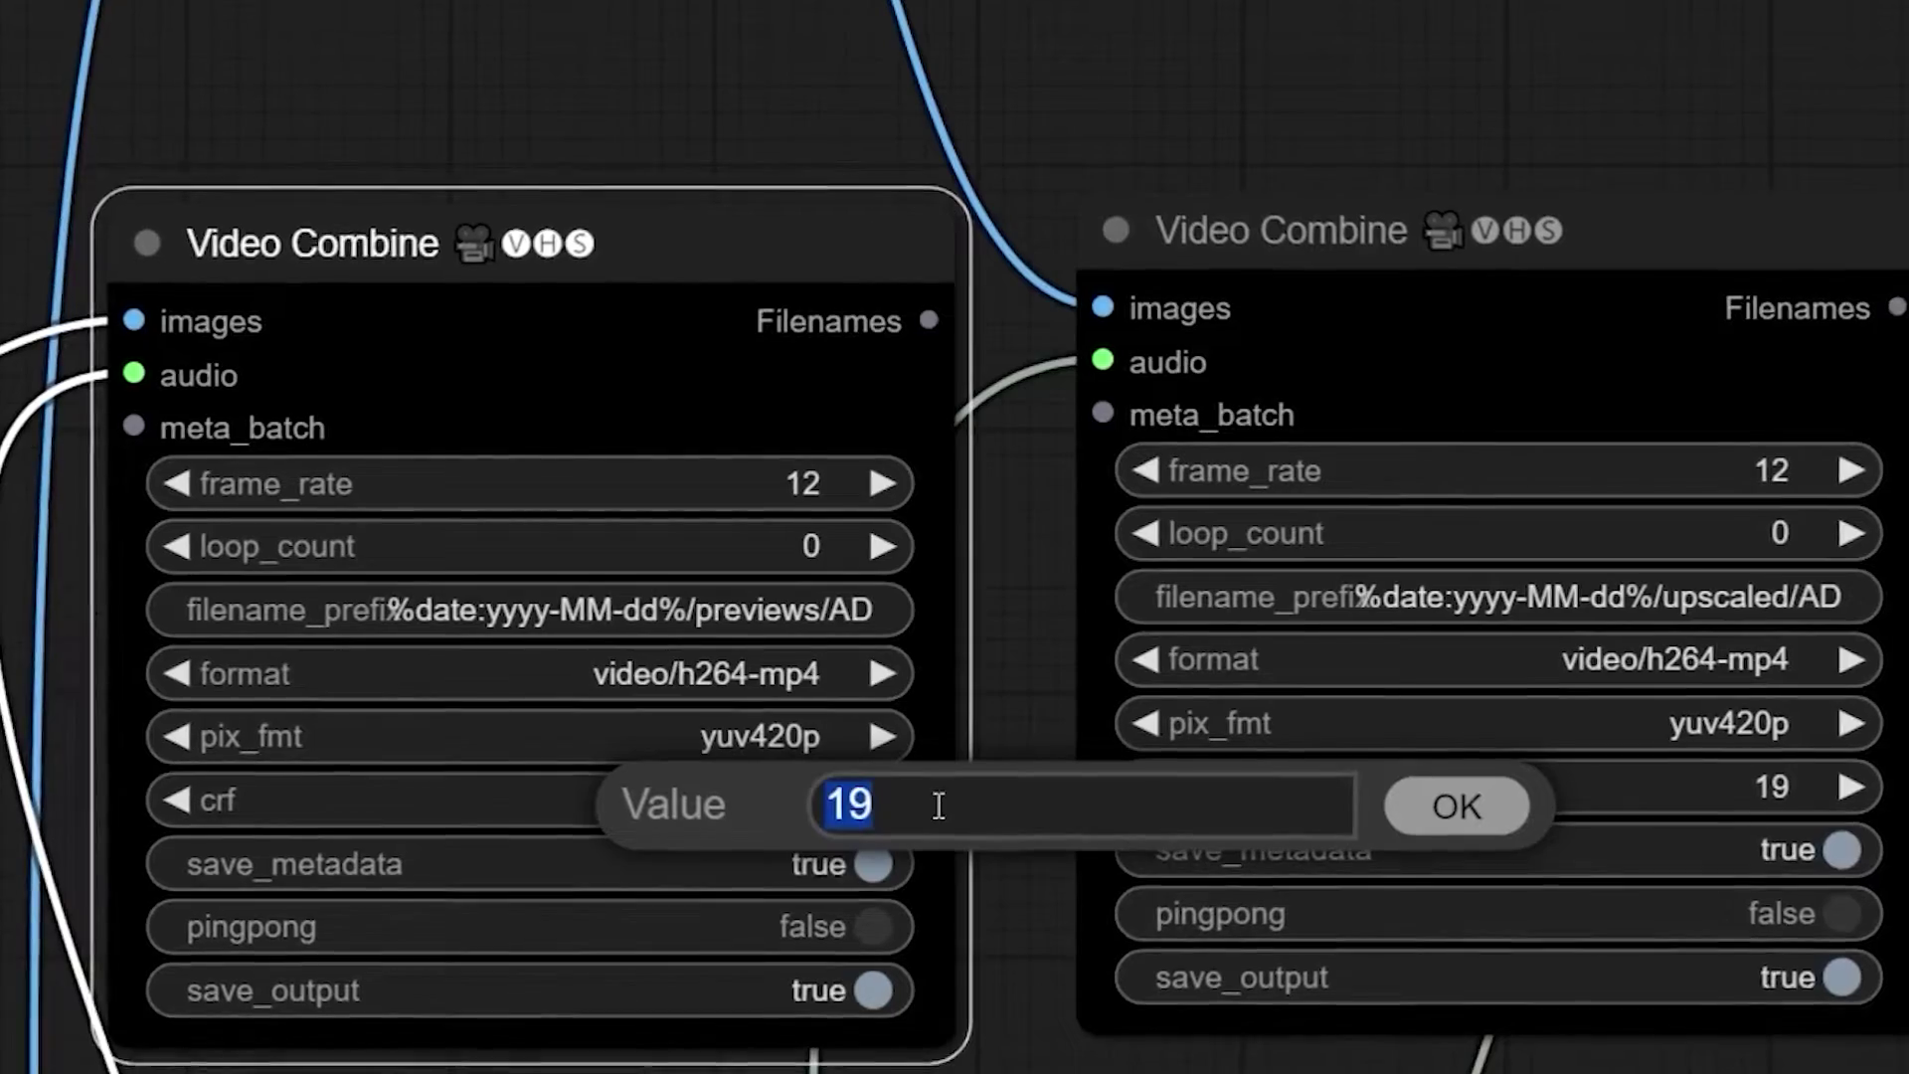
type("5")
left_click(1450, 809)
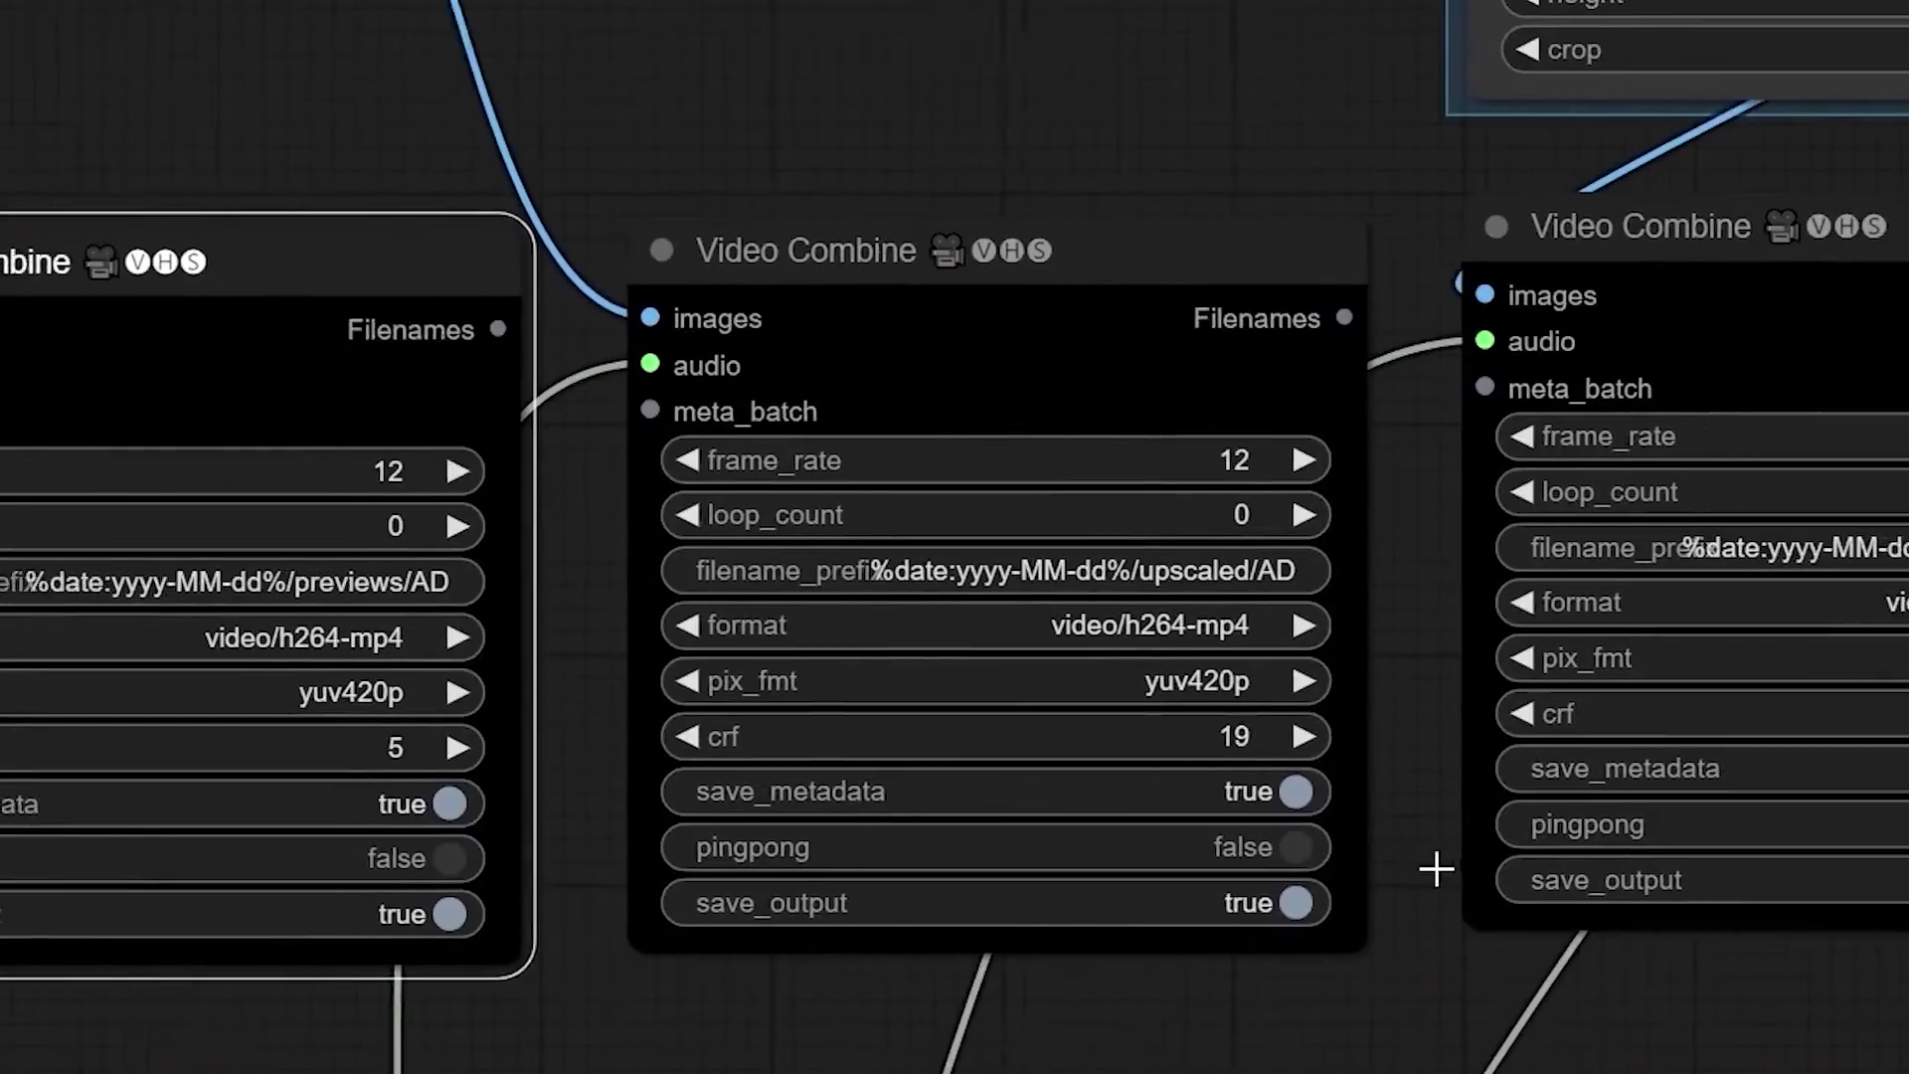
left_click(1770, 787)
type("5")
key("Return")
left_click(1725, 706)
type("5")
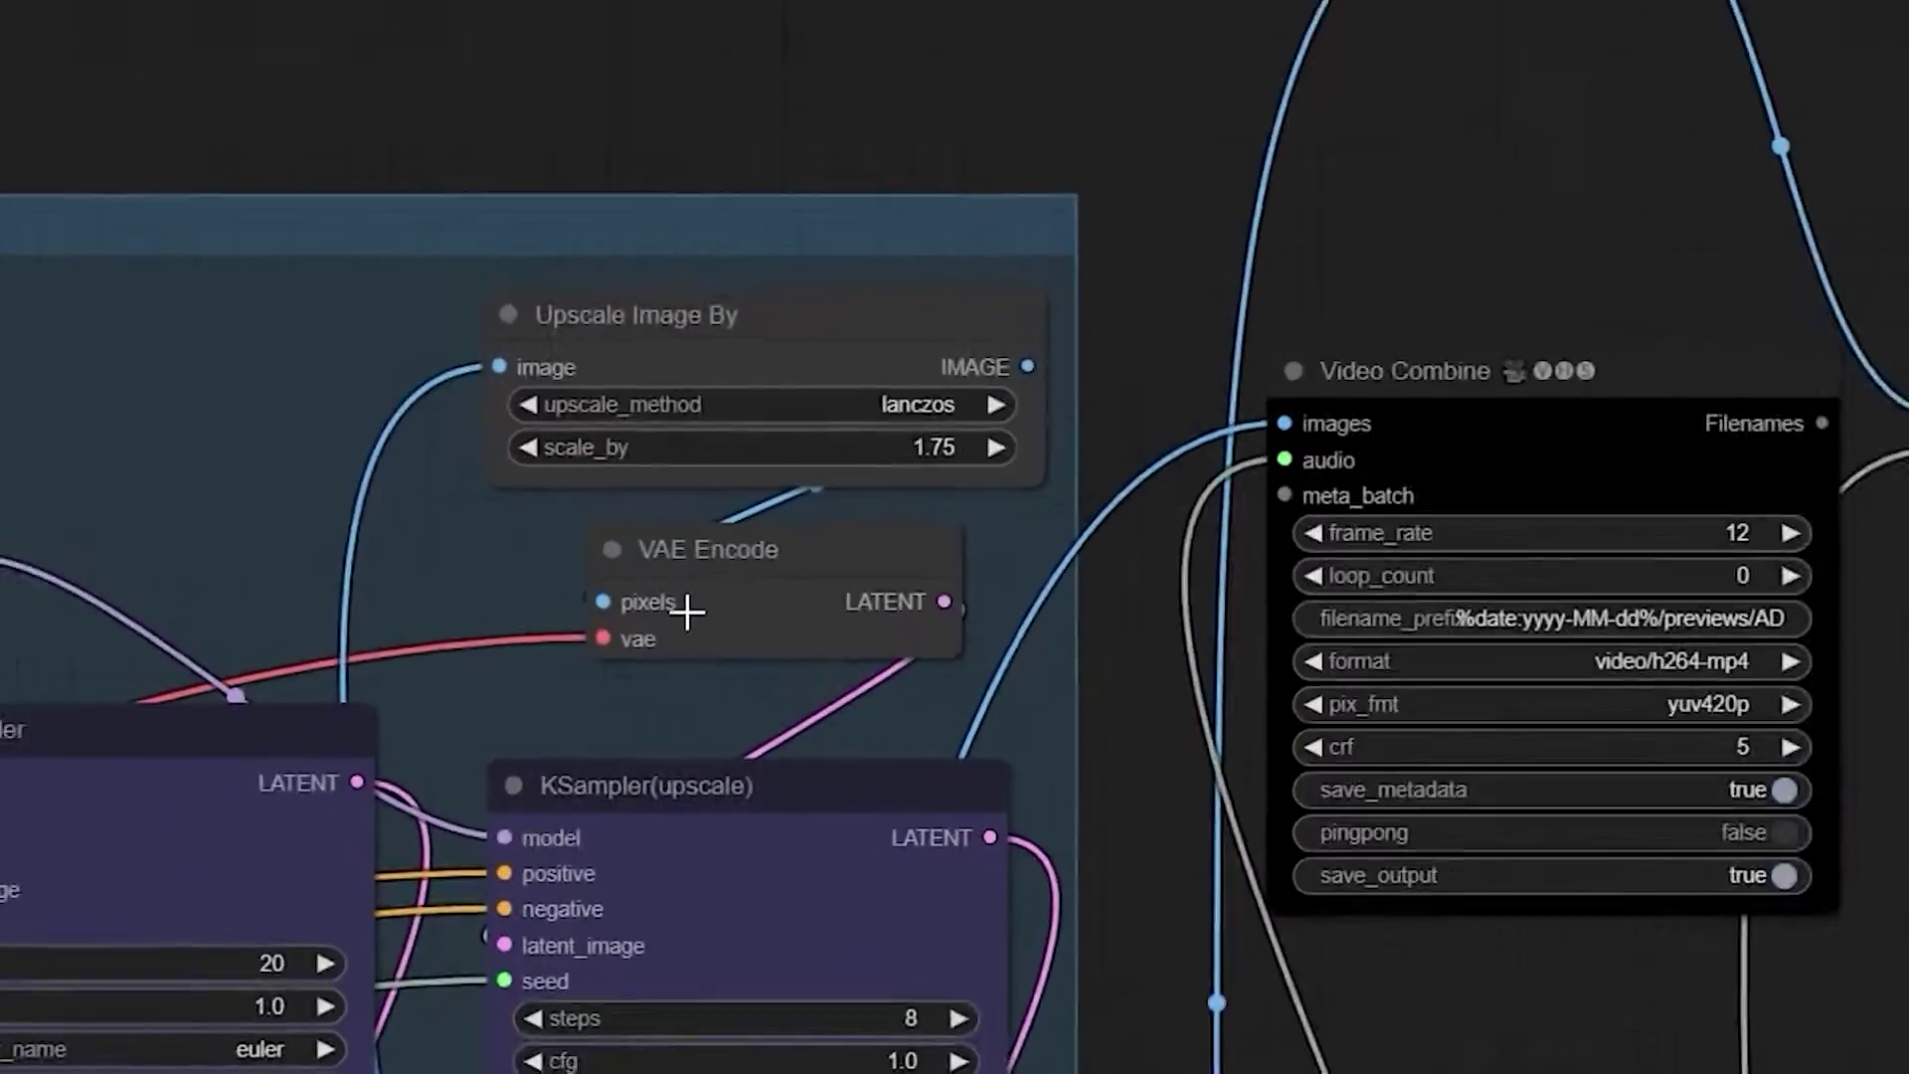
Set the Upscale Image By scale_by factor to 3.75.
scroll(687, 611, "up", 2)
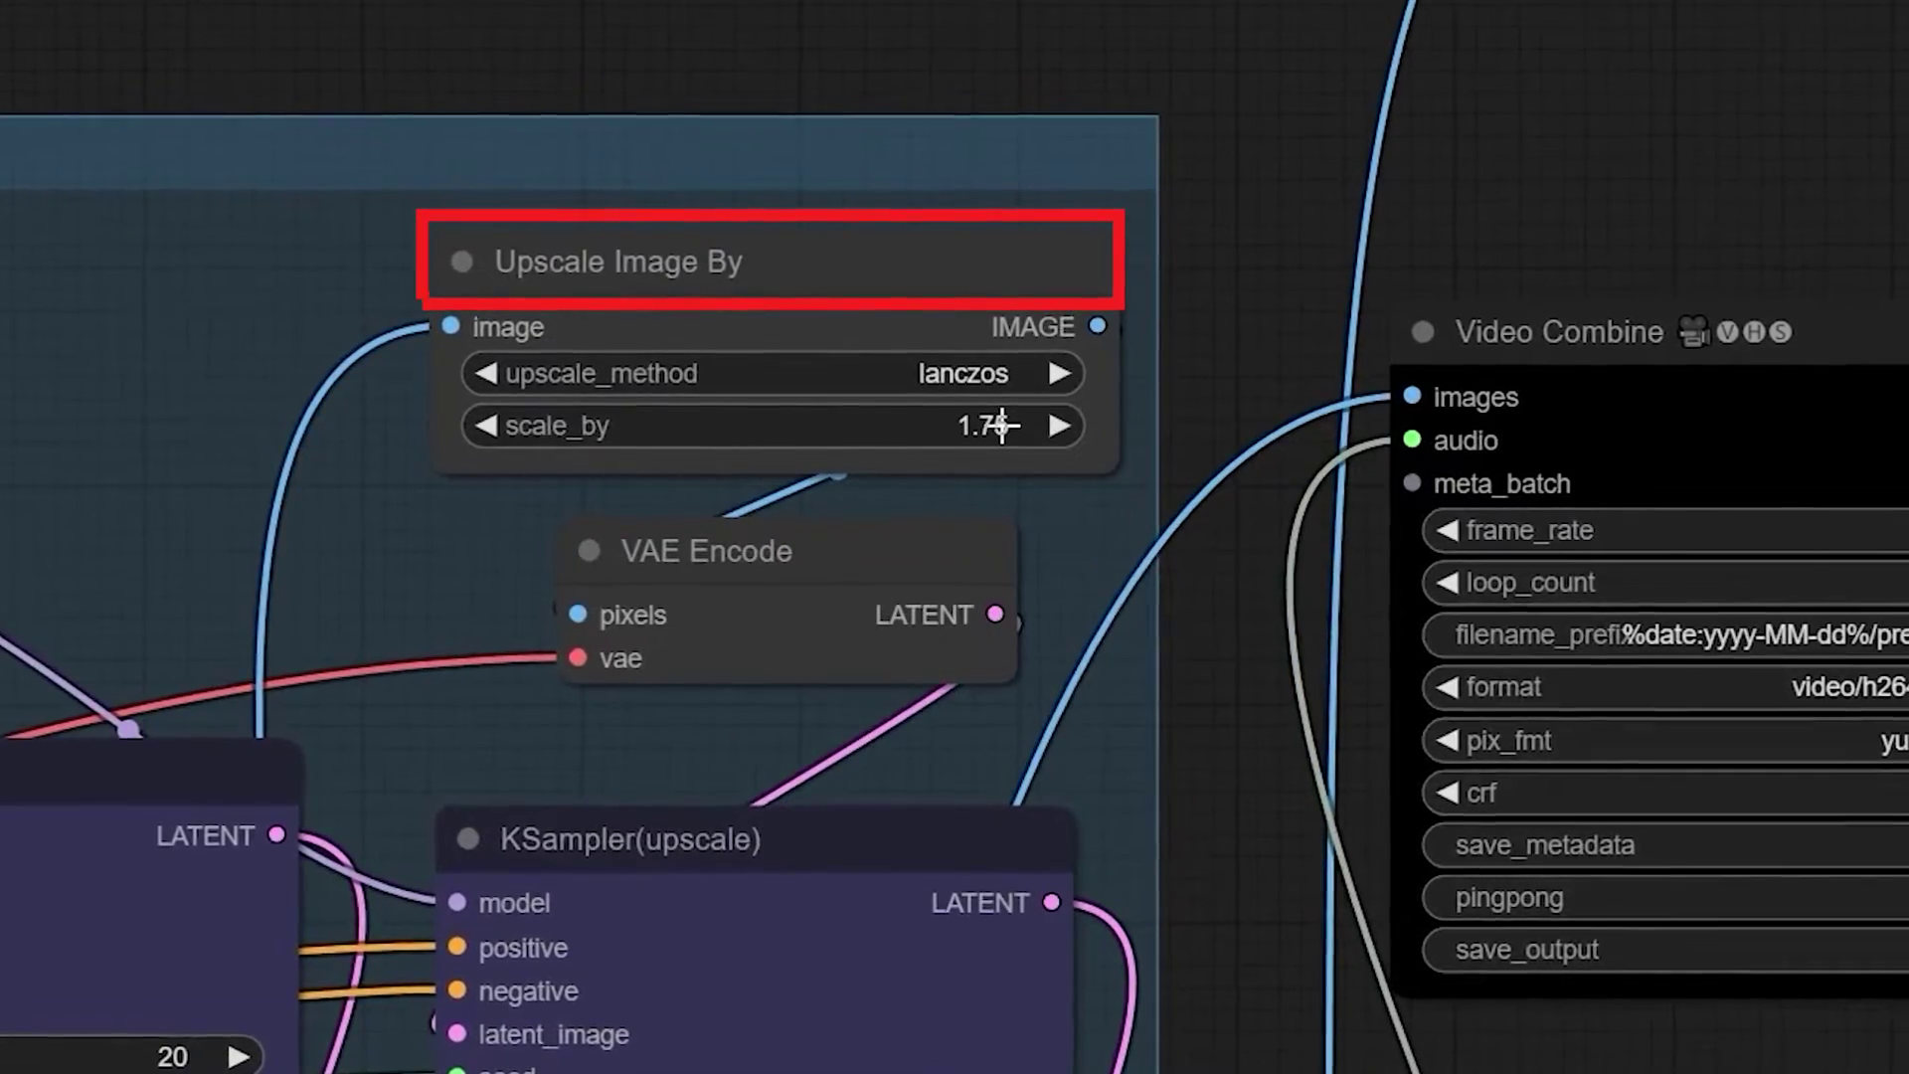
left_click(1002, 428)
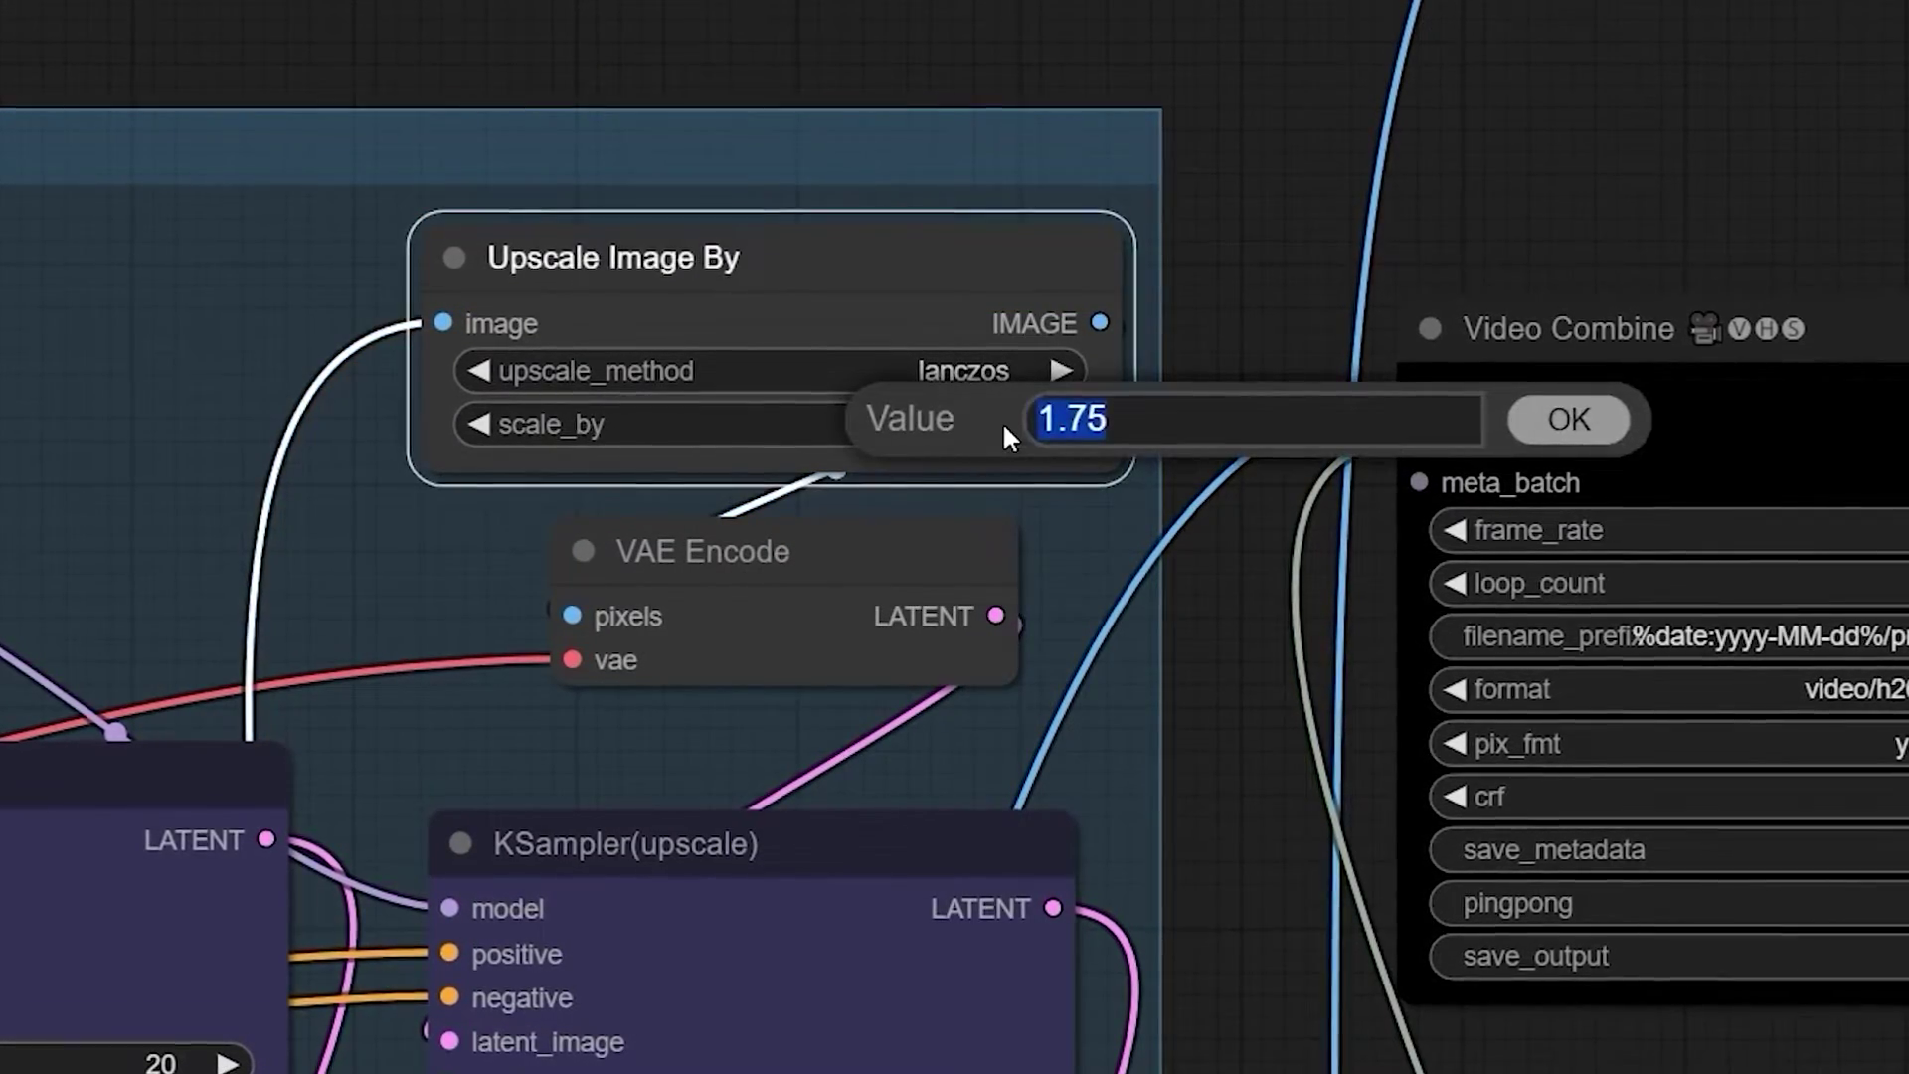
type("2.5")
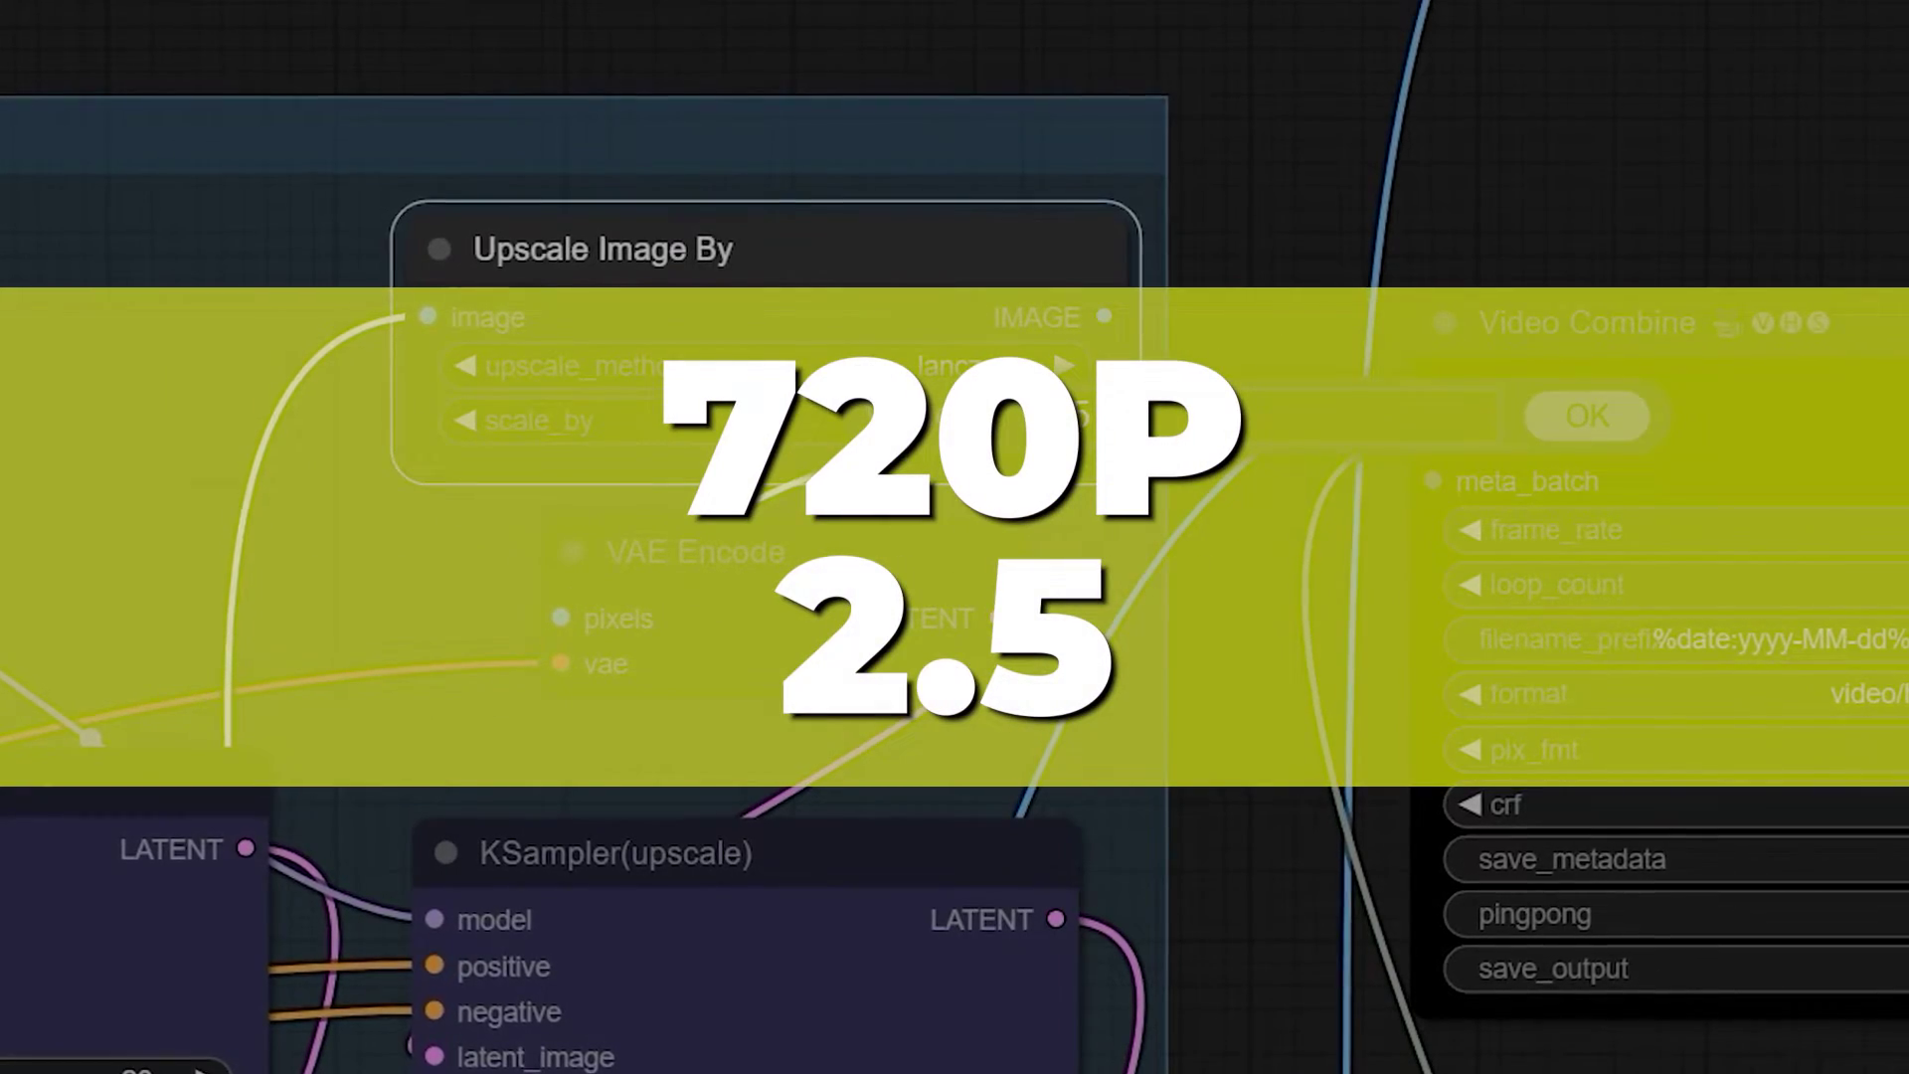
key("BackSpace")
key("BackSpace")
key("BackSpace")
type("3.75")
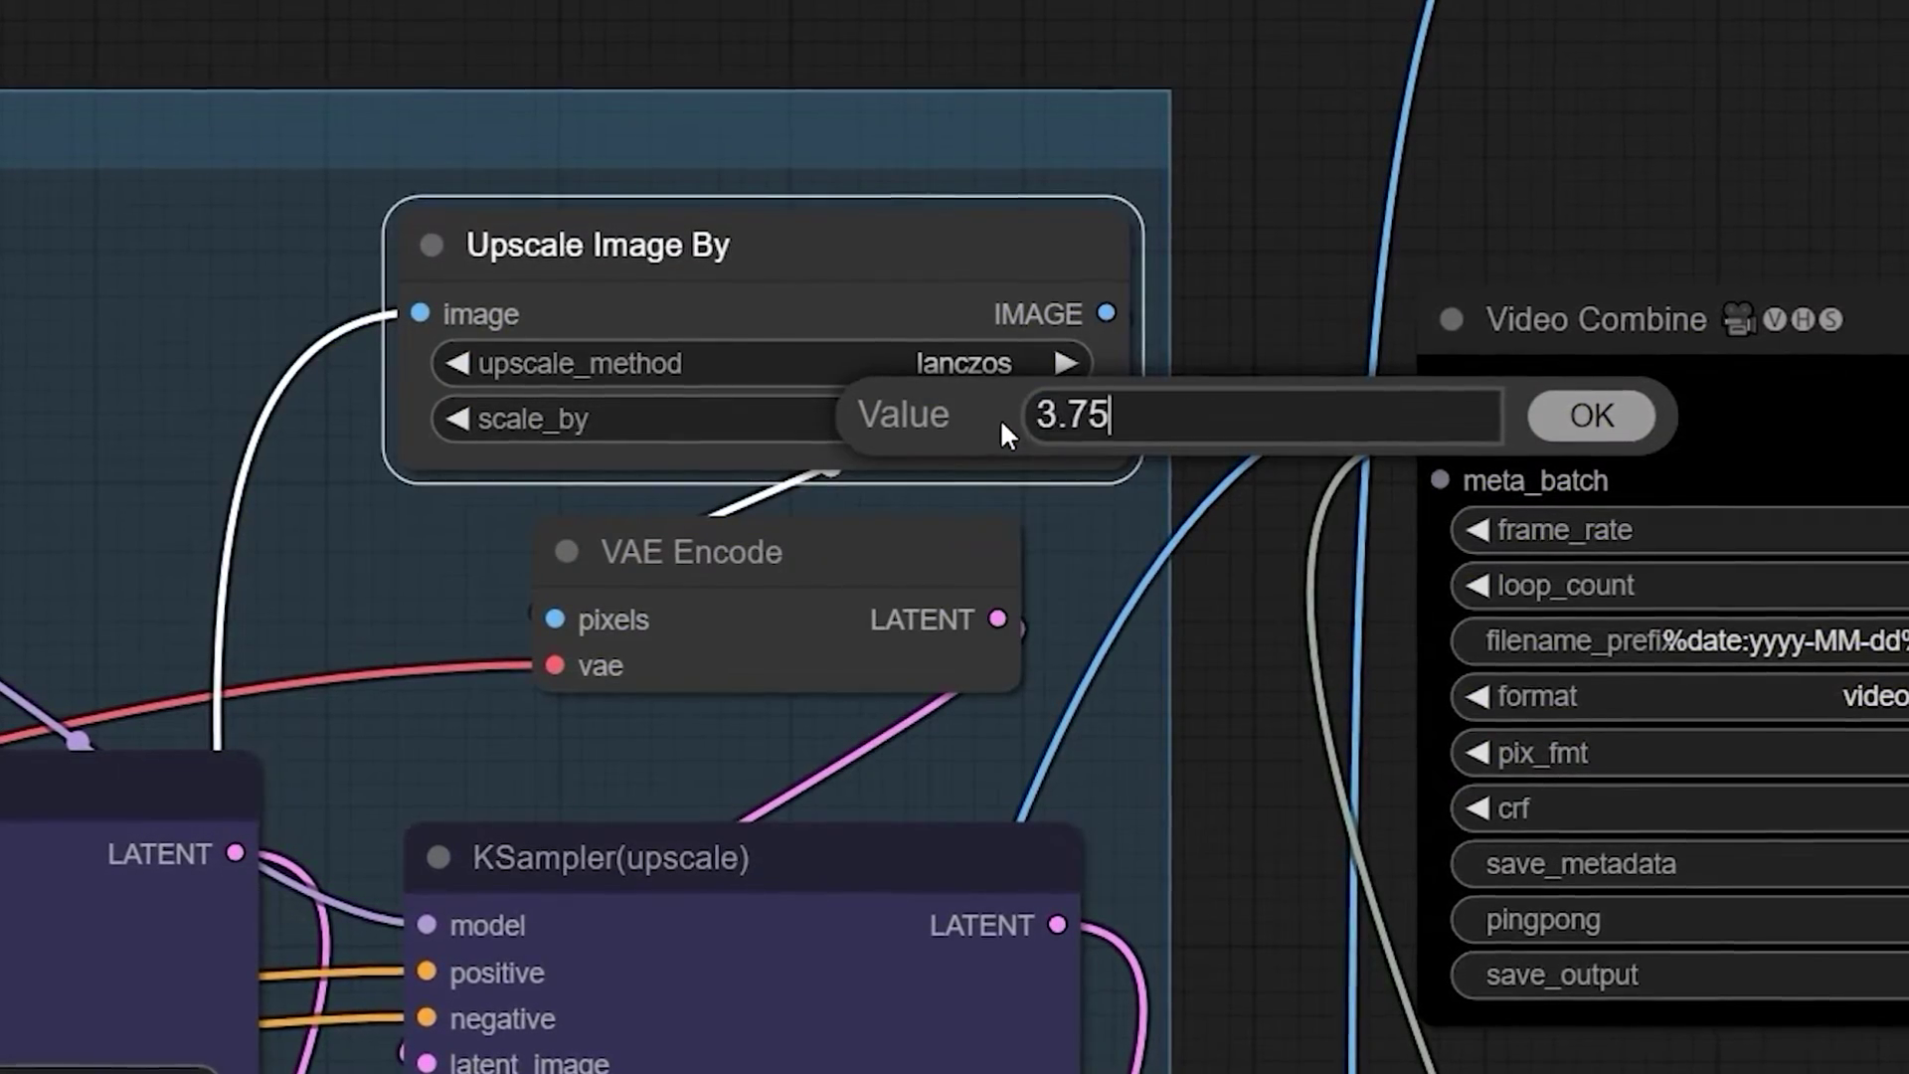
left_click(1594, 415)
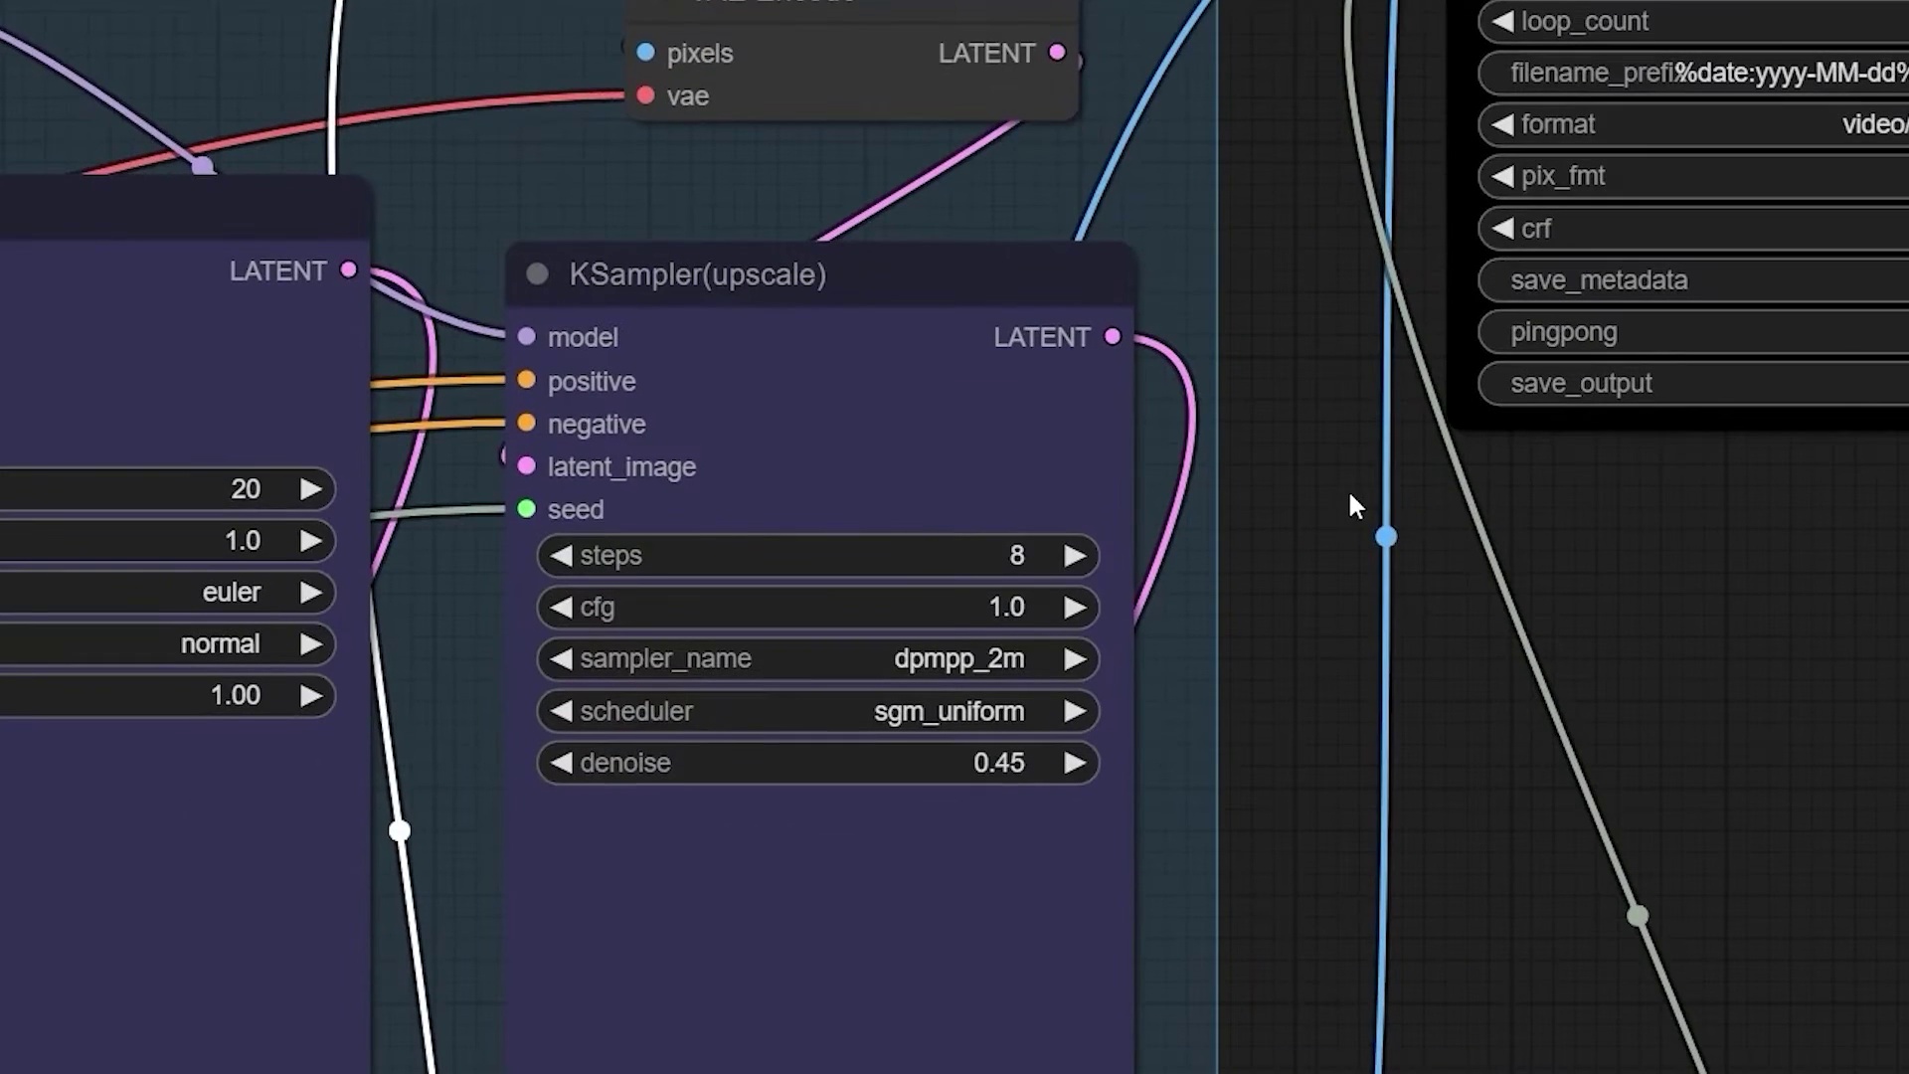
Give KSampler(upscale) 20 steps, normal scheduler, and edit its denoise value.
left_click_drag(1030, 559, 1567, 555)
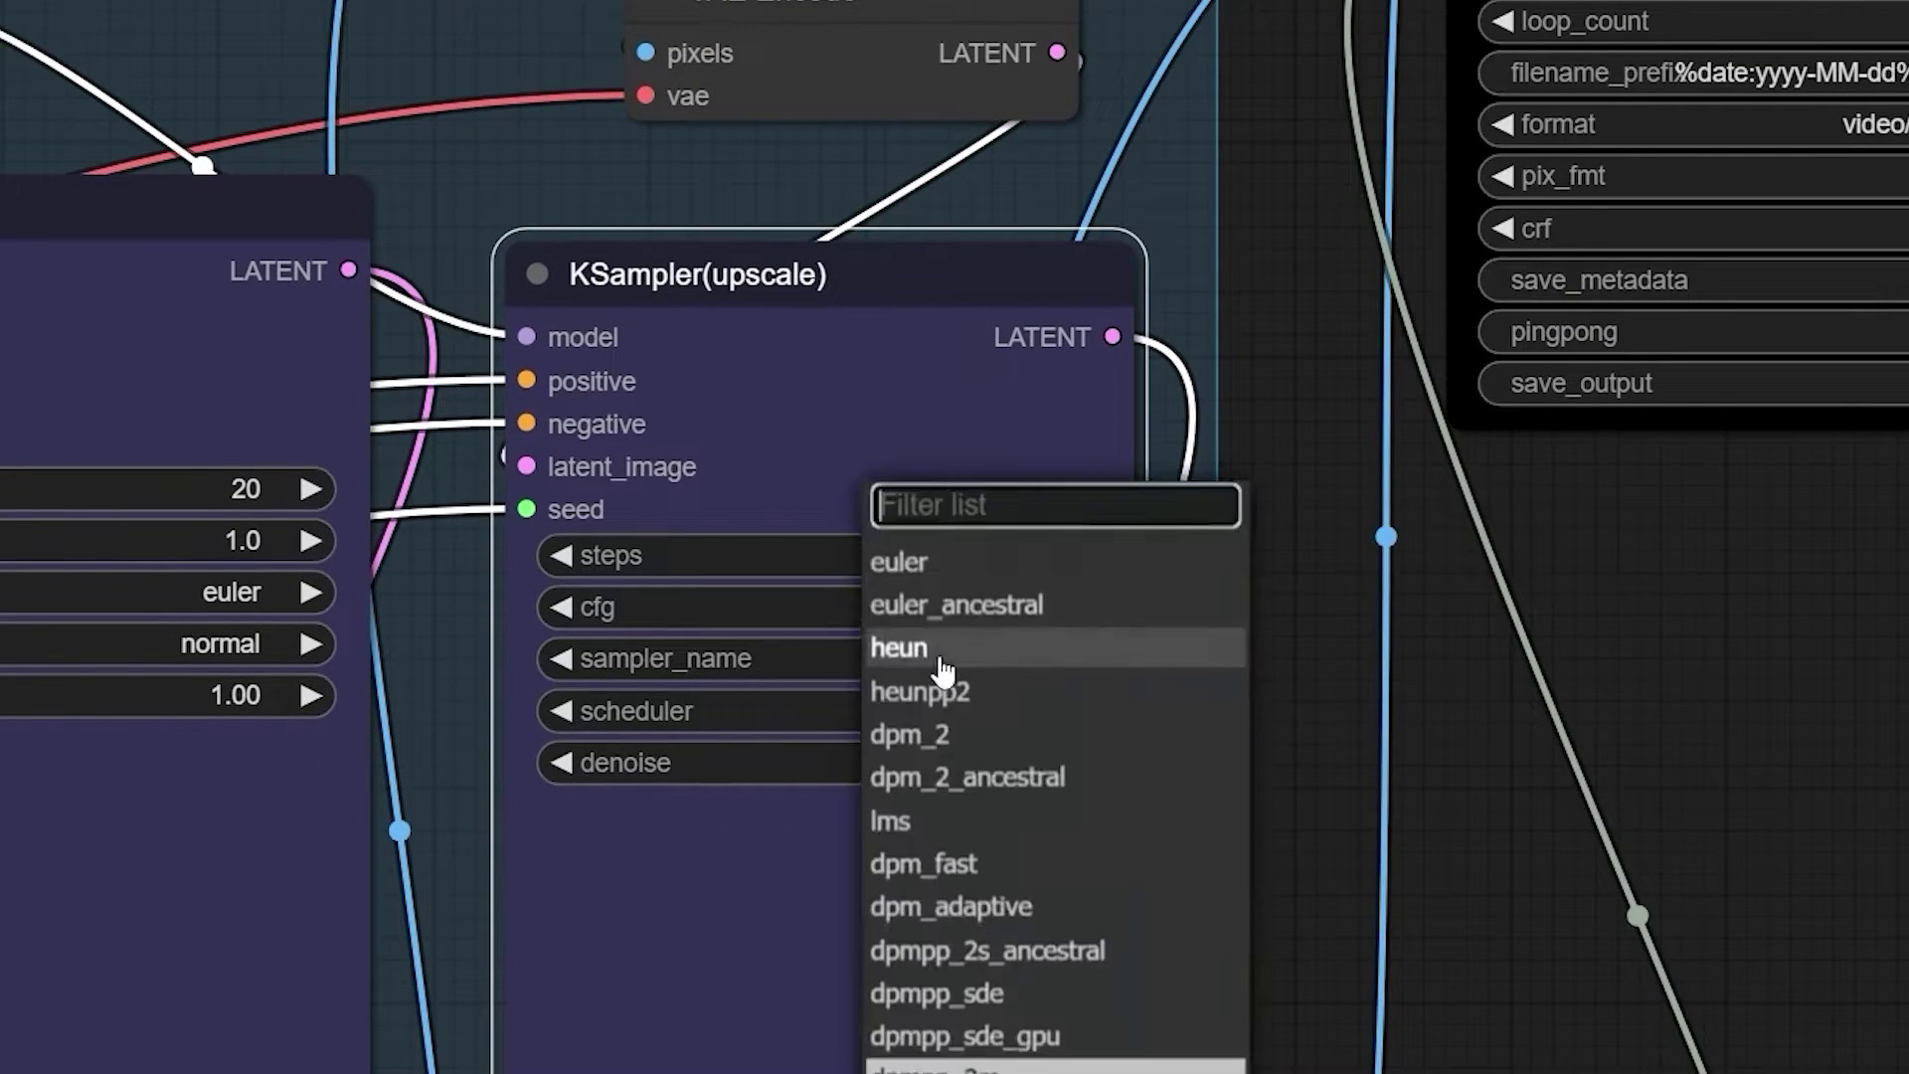
left_click(957, 710)
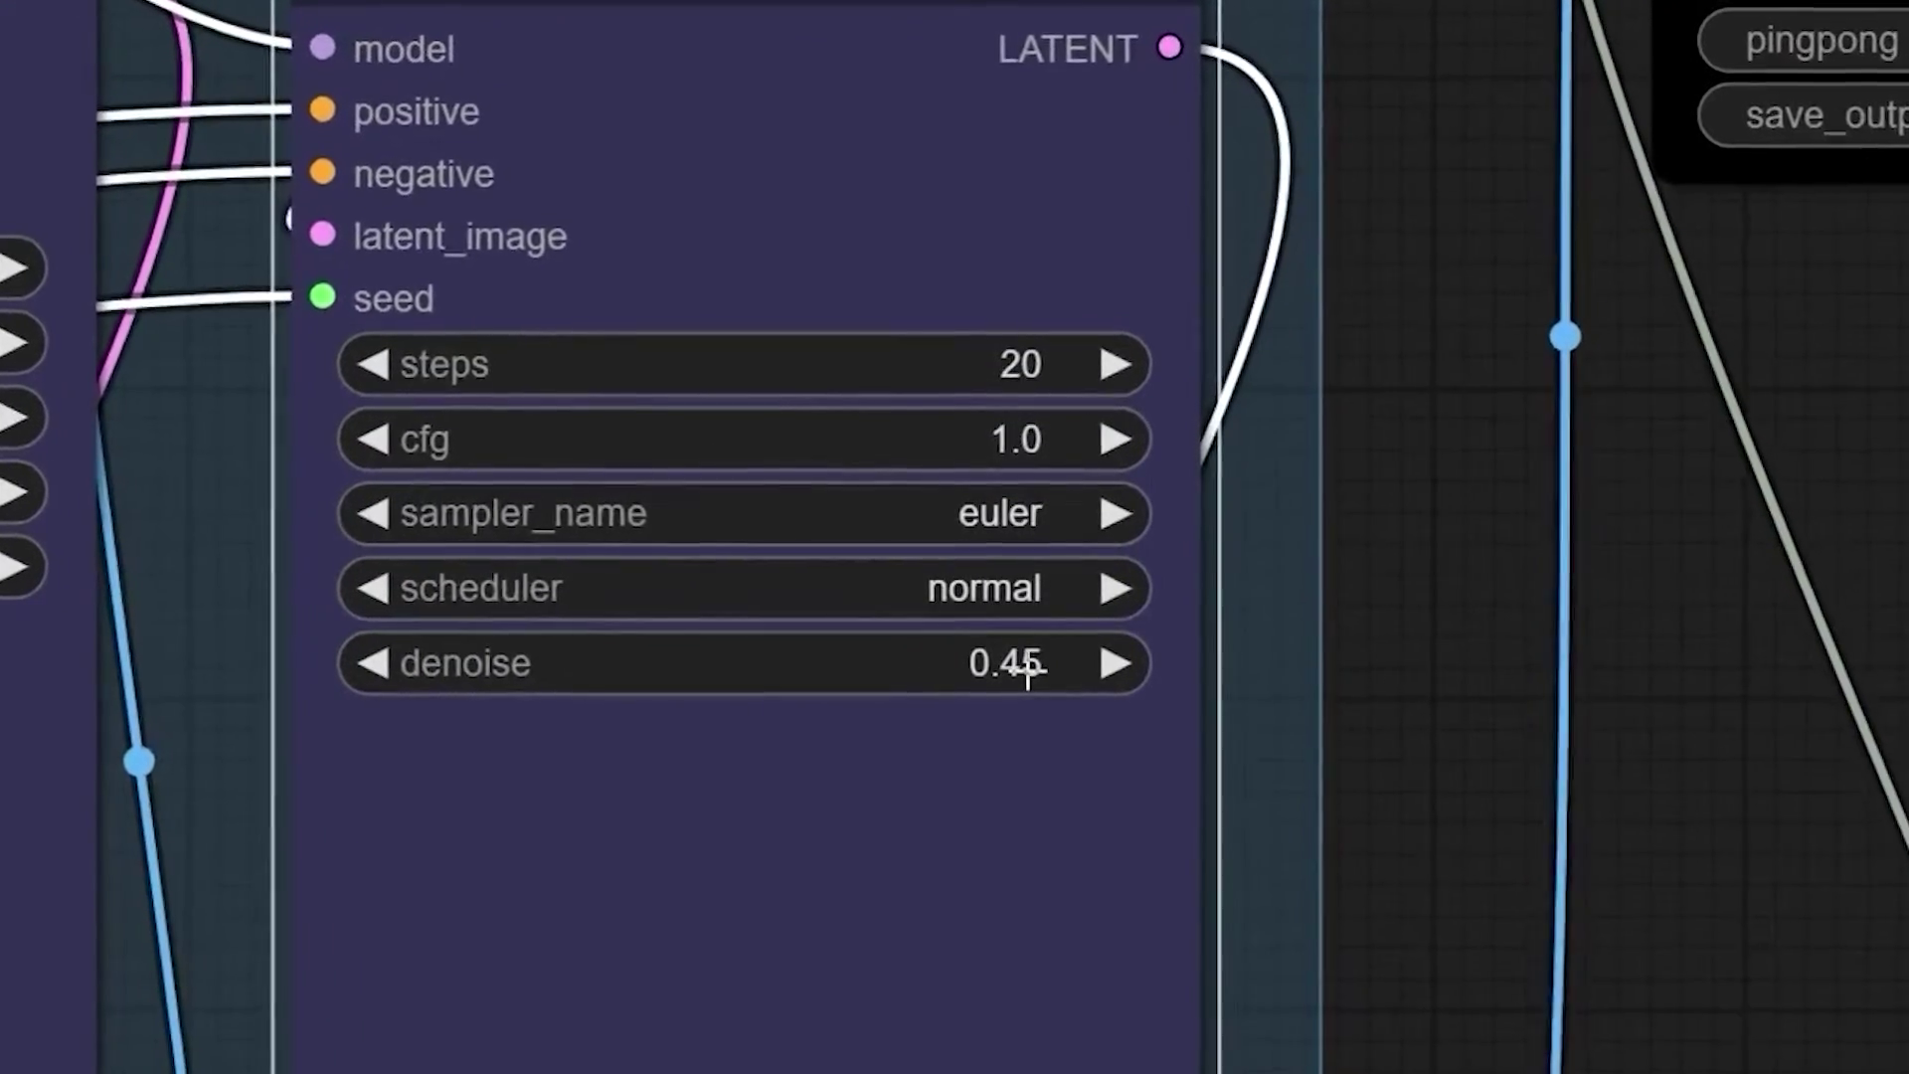
left_click(1024, 662)
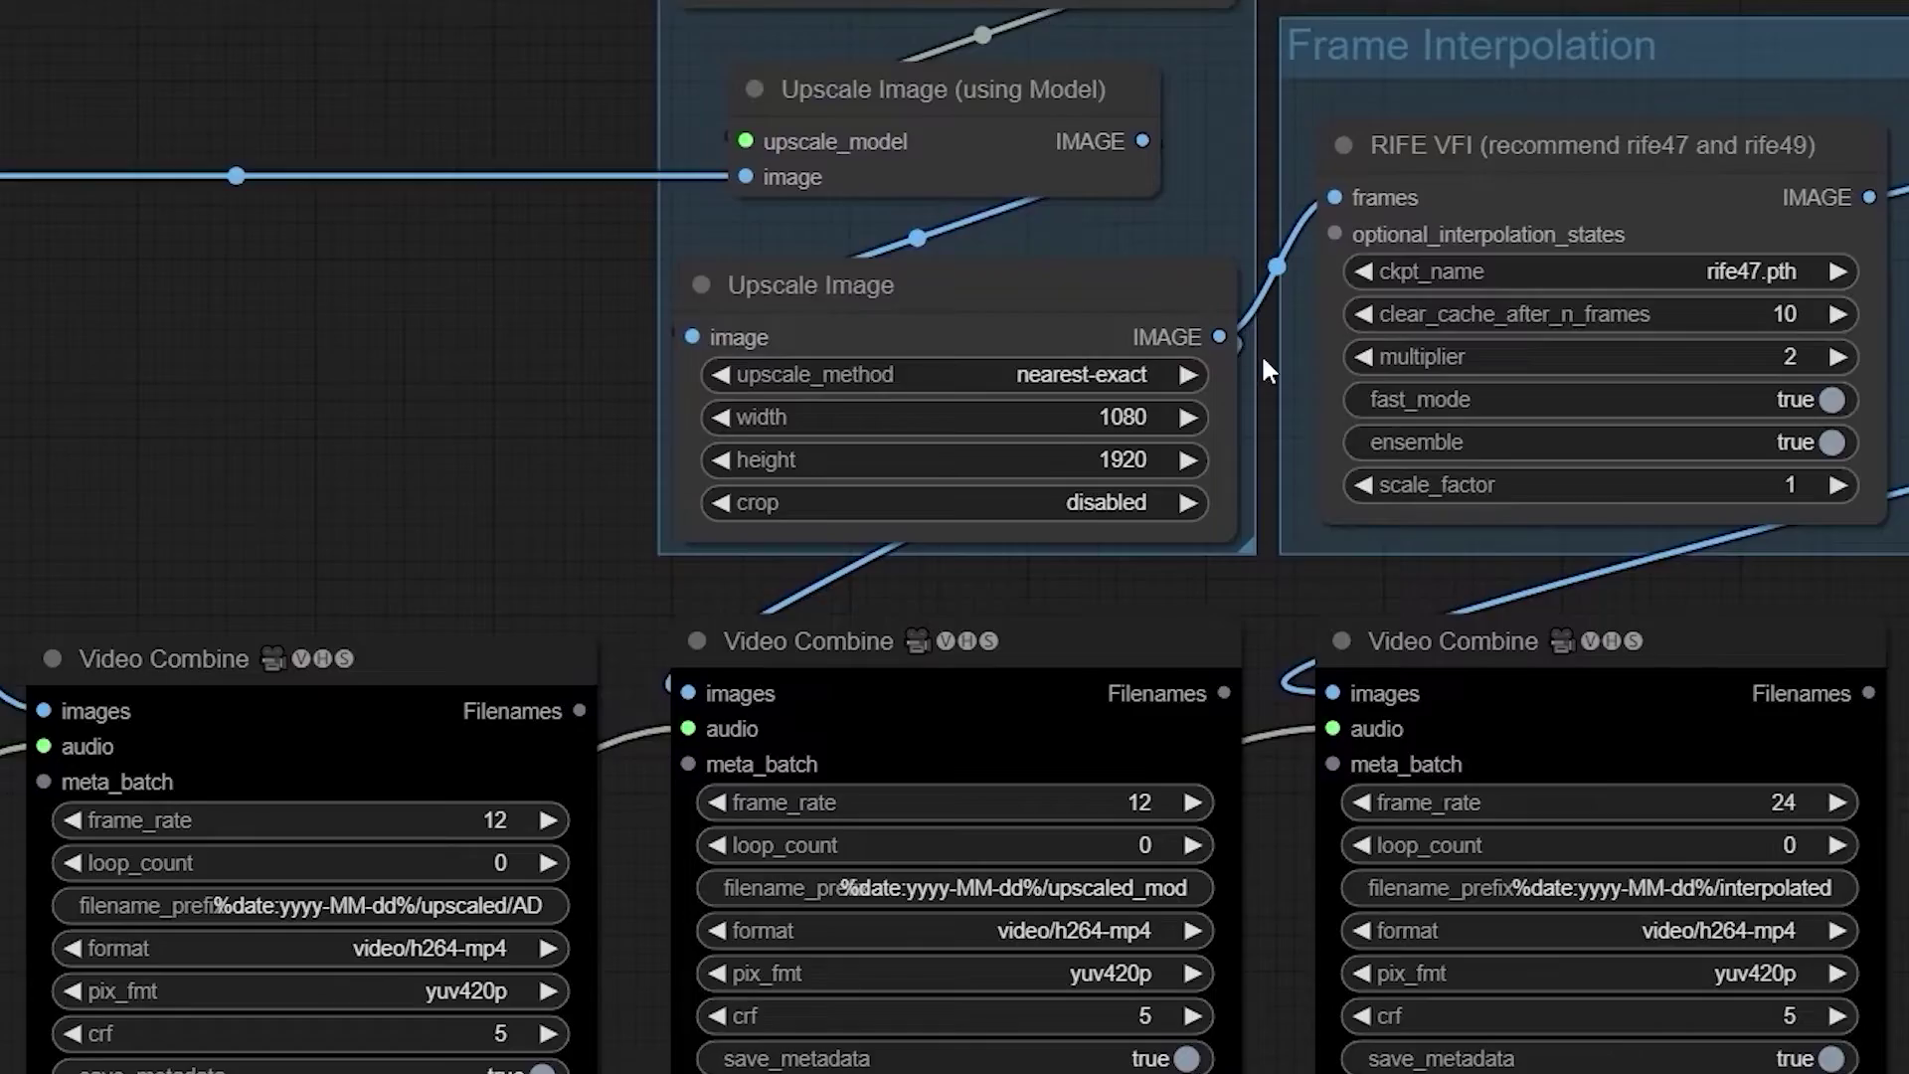
Zoom around the workflow to review the upscale and interpolation nodes.
scroll(1248, 372, "up", 5)
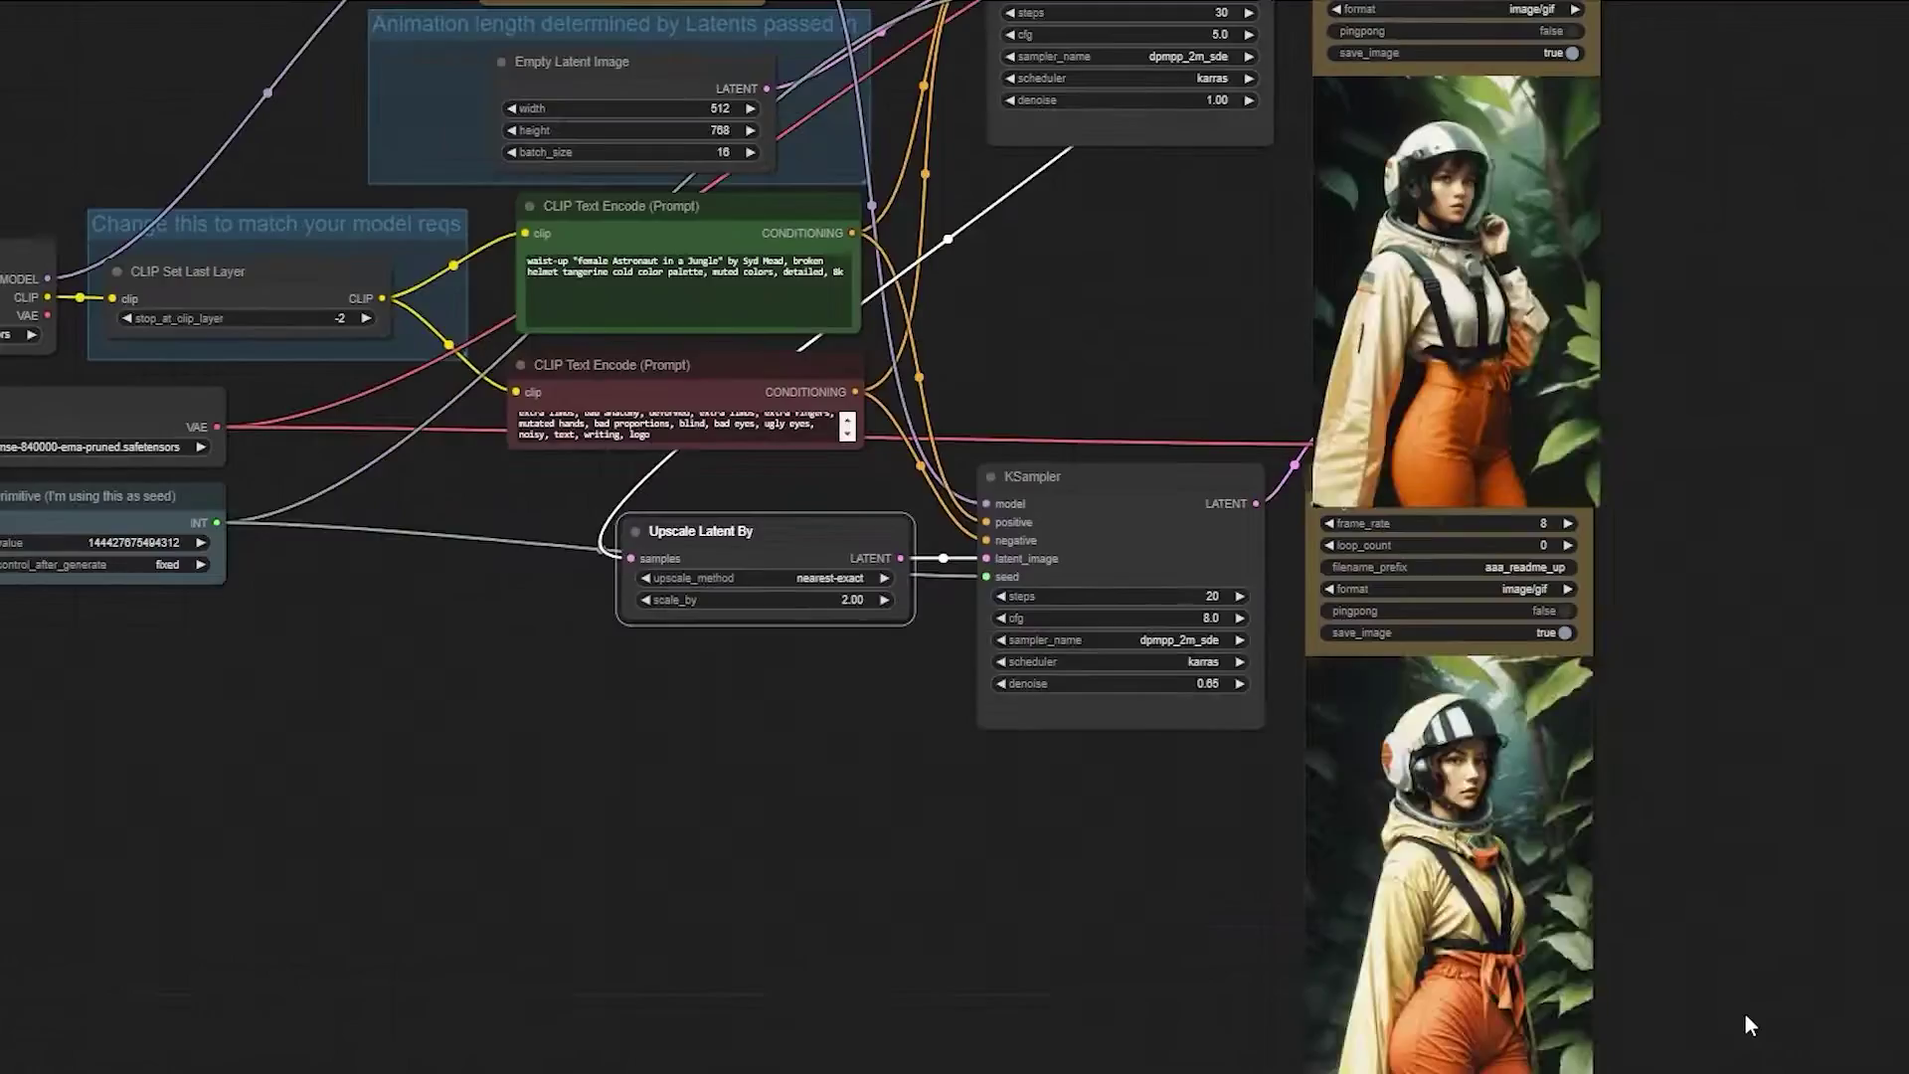
scroll(1690, 945, "up", 4)
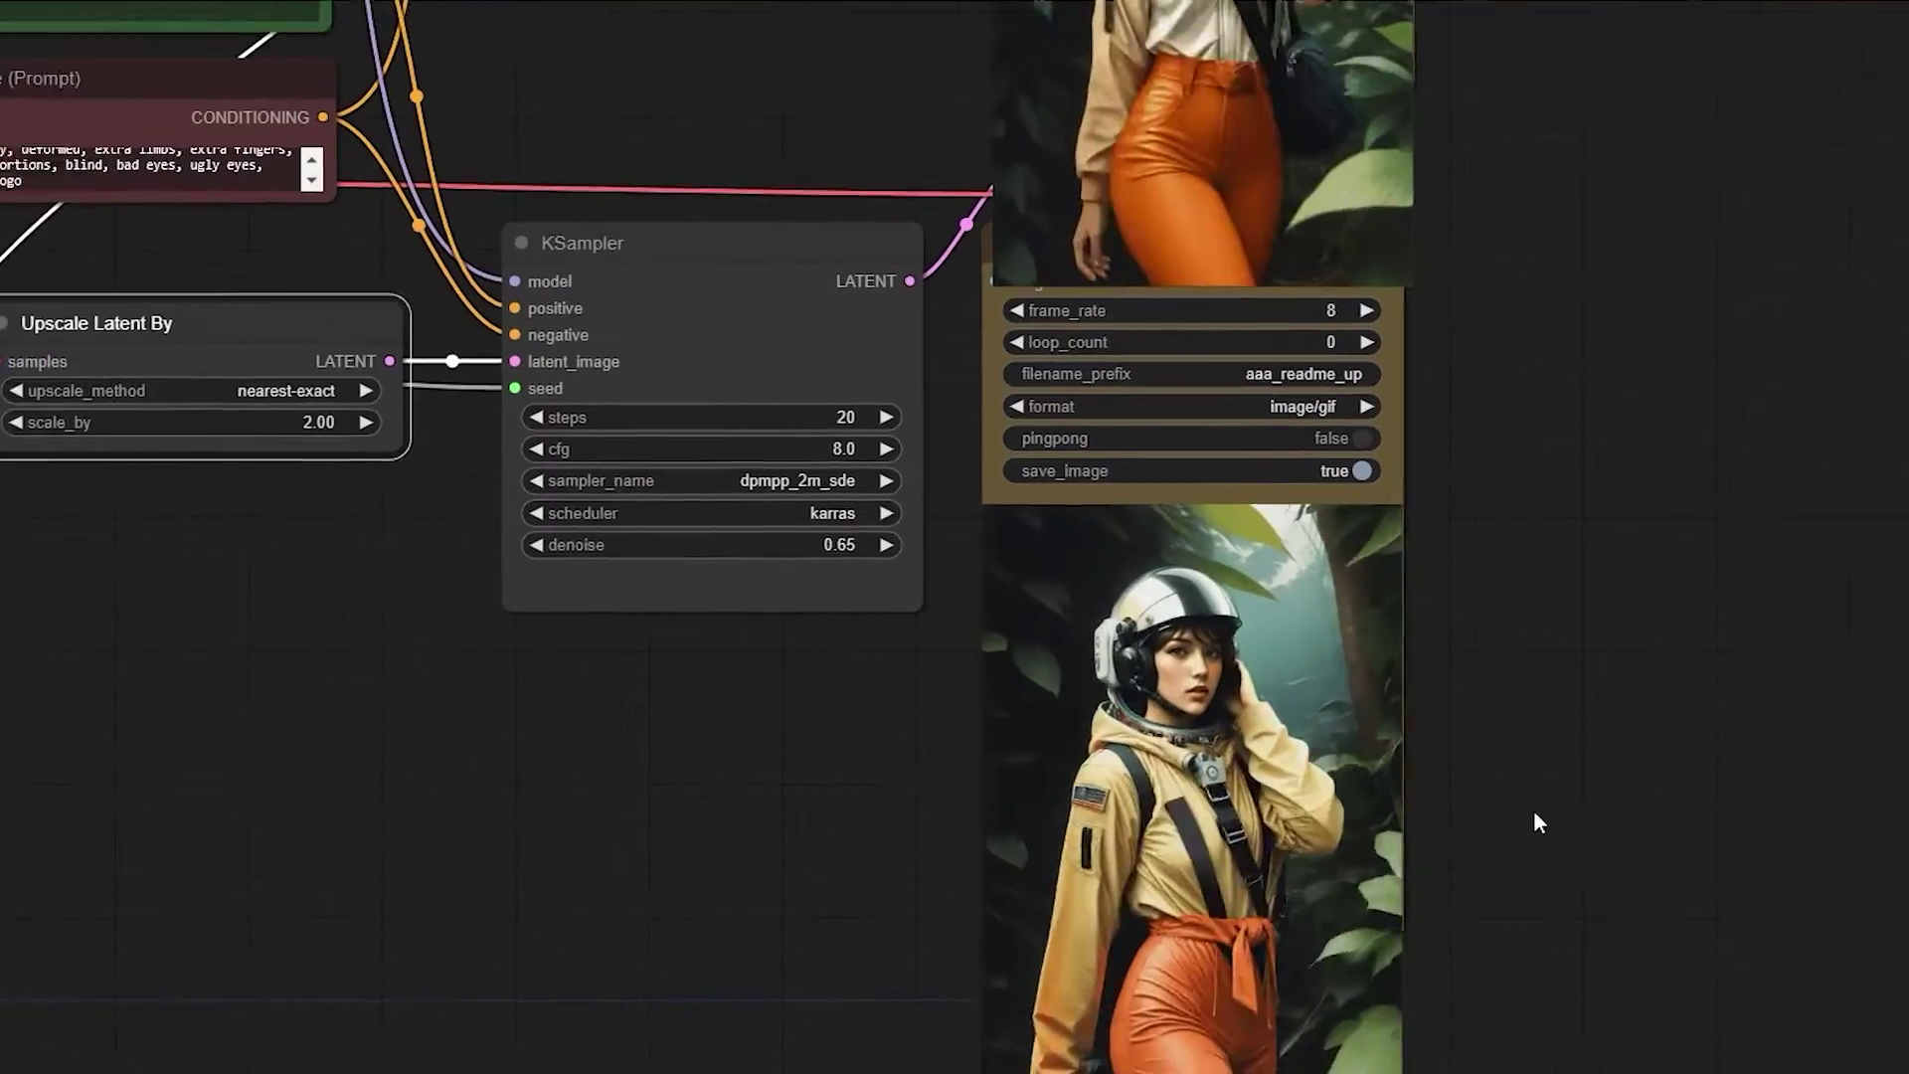
scroll(1084, 676, "up", 8)
scroll(1728, 400, "down", 12)
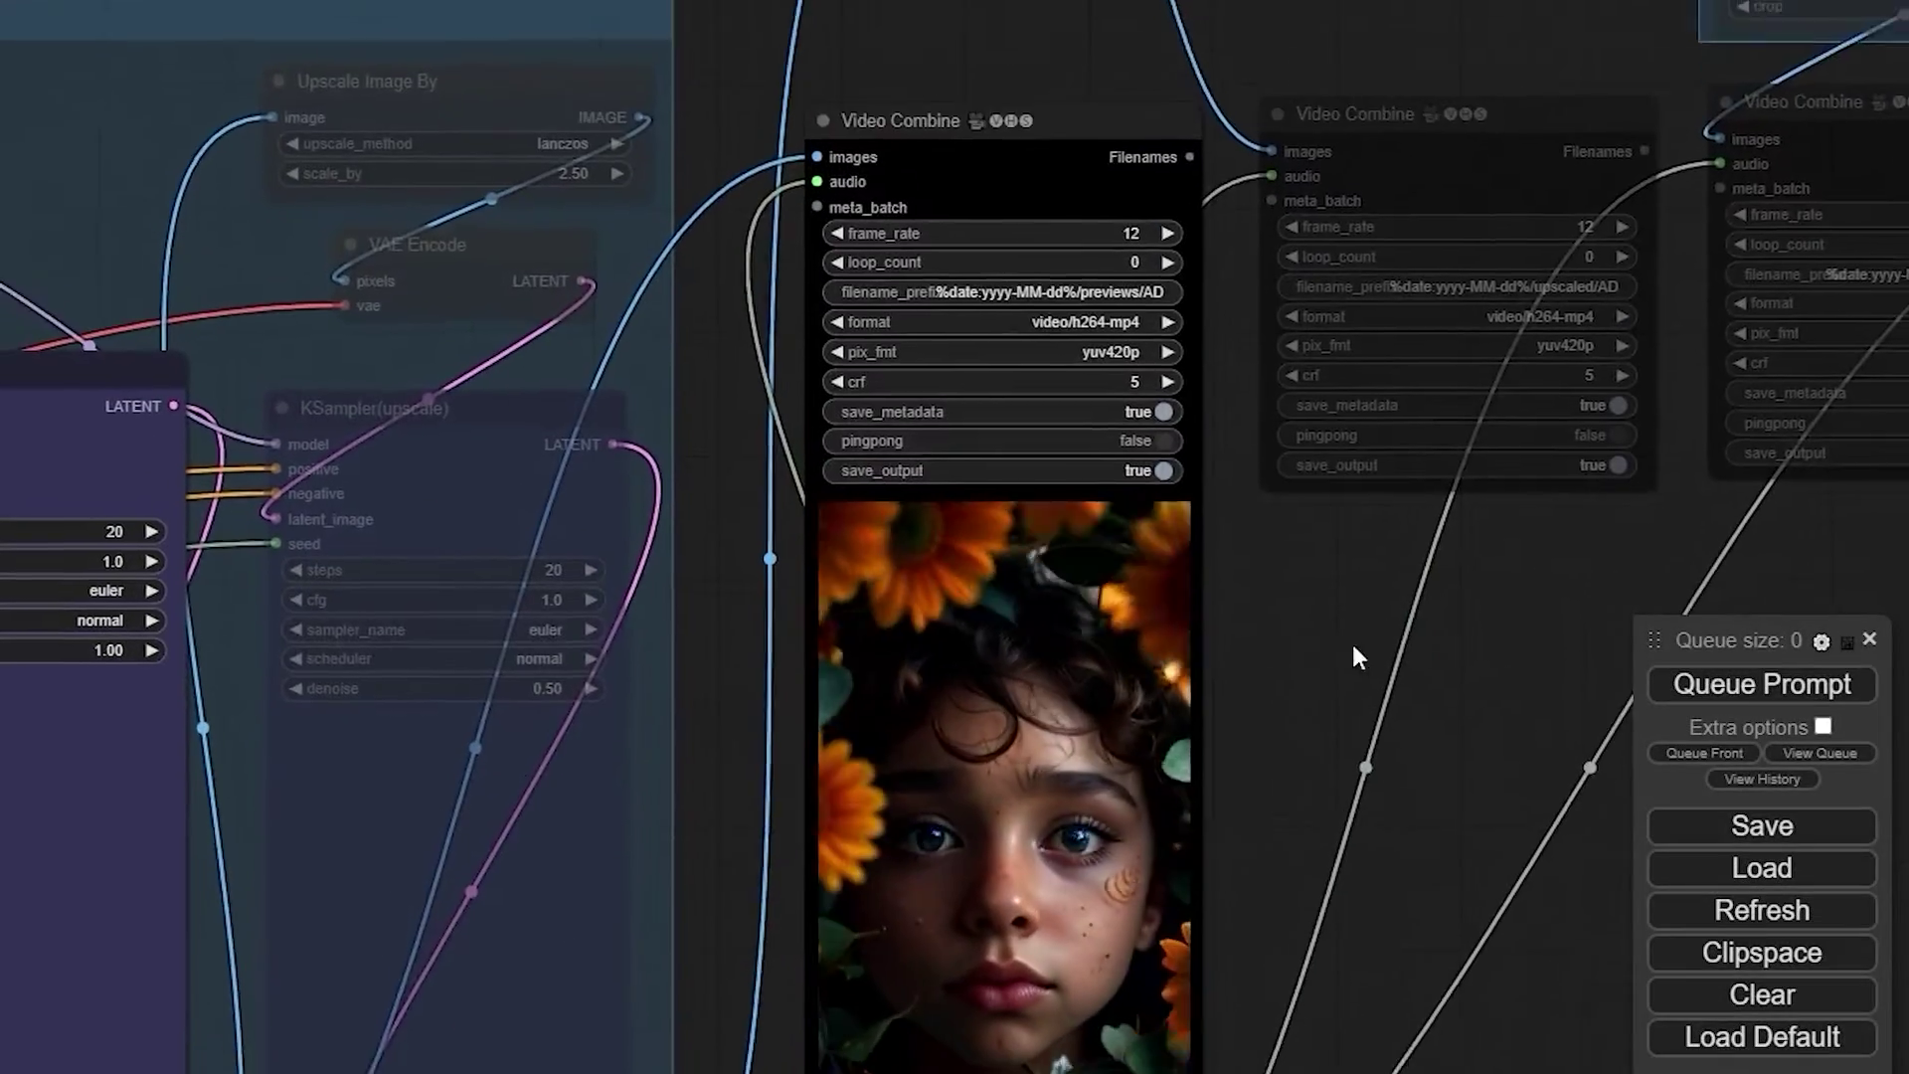
Load a different portrait into a Load Image node and queue the workflow again.
left_click_drag(1353, 644, 1063, 503)
scroll(1338, 531, "up", 1)
scroll(1063, 503, "up", 1)
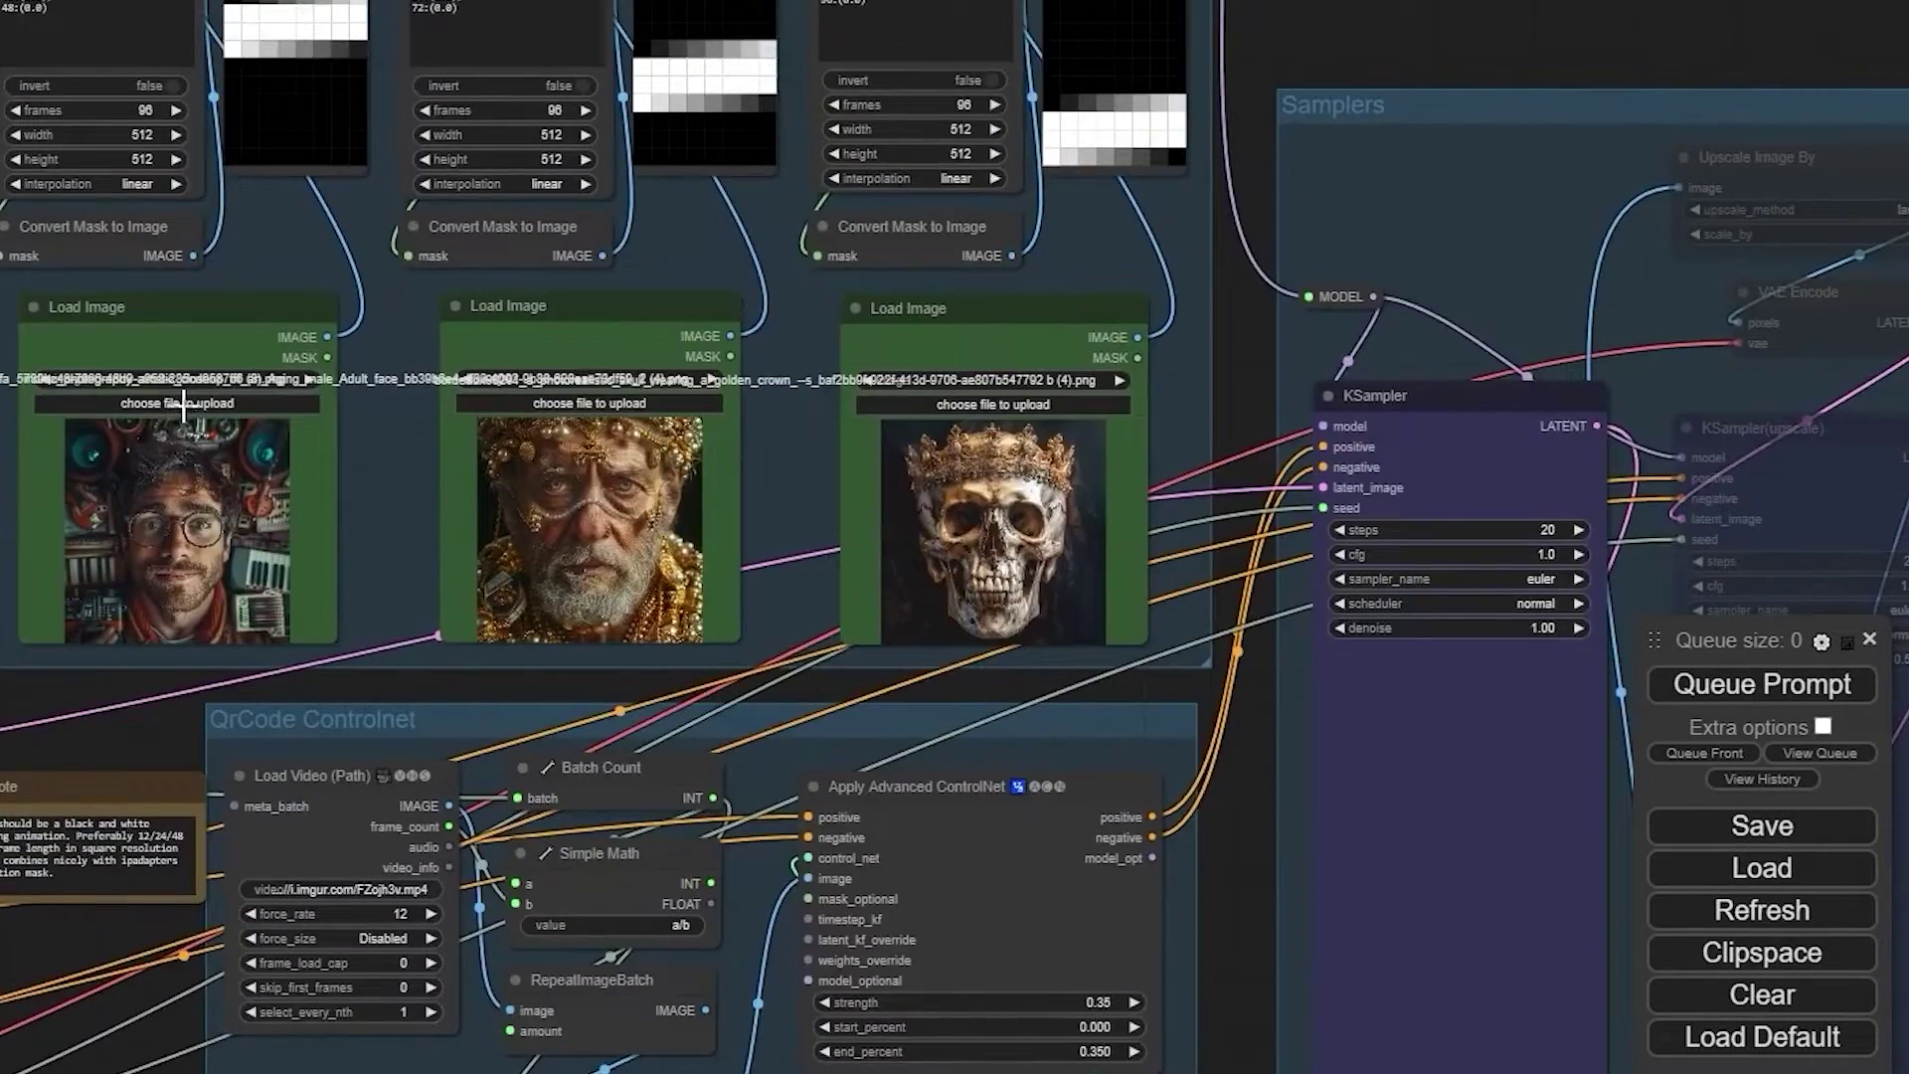
left_click(183, 401)
left_click(497, 757)
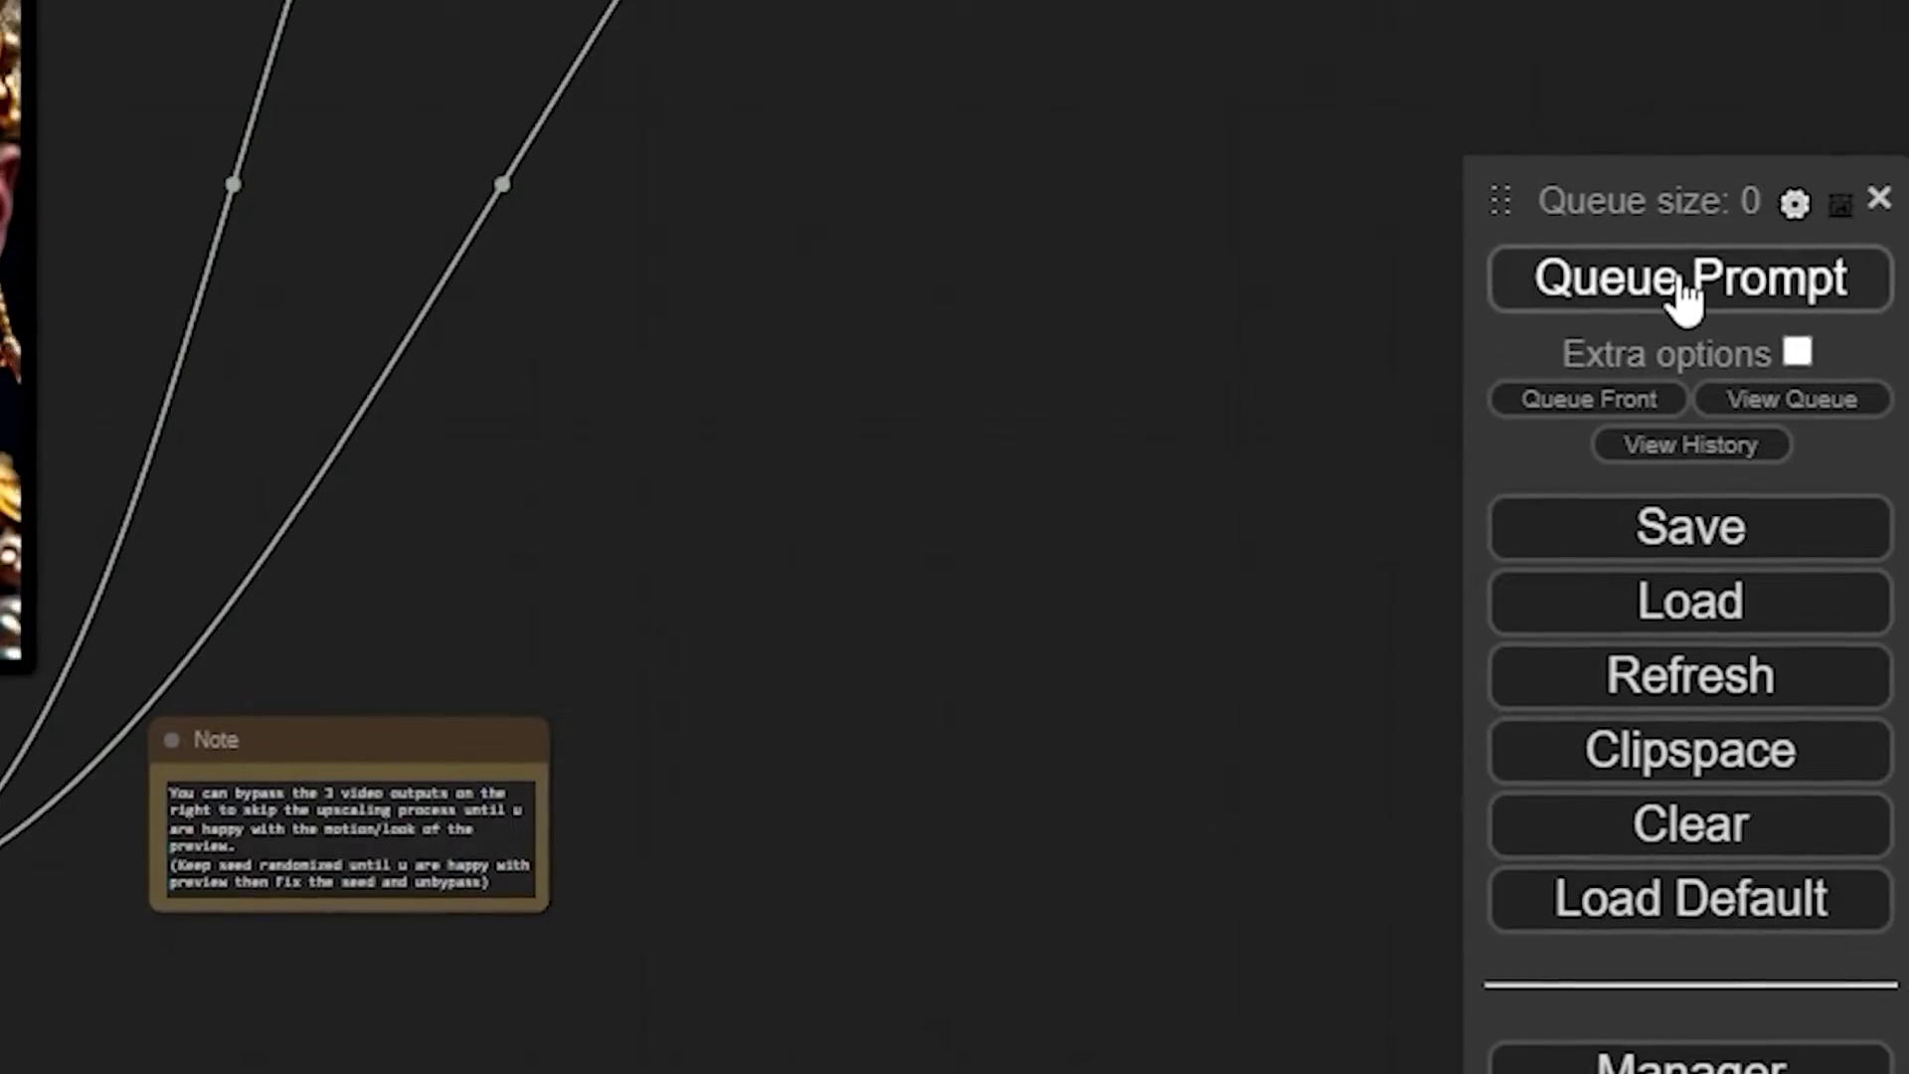
left_click(1684, 297)
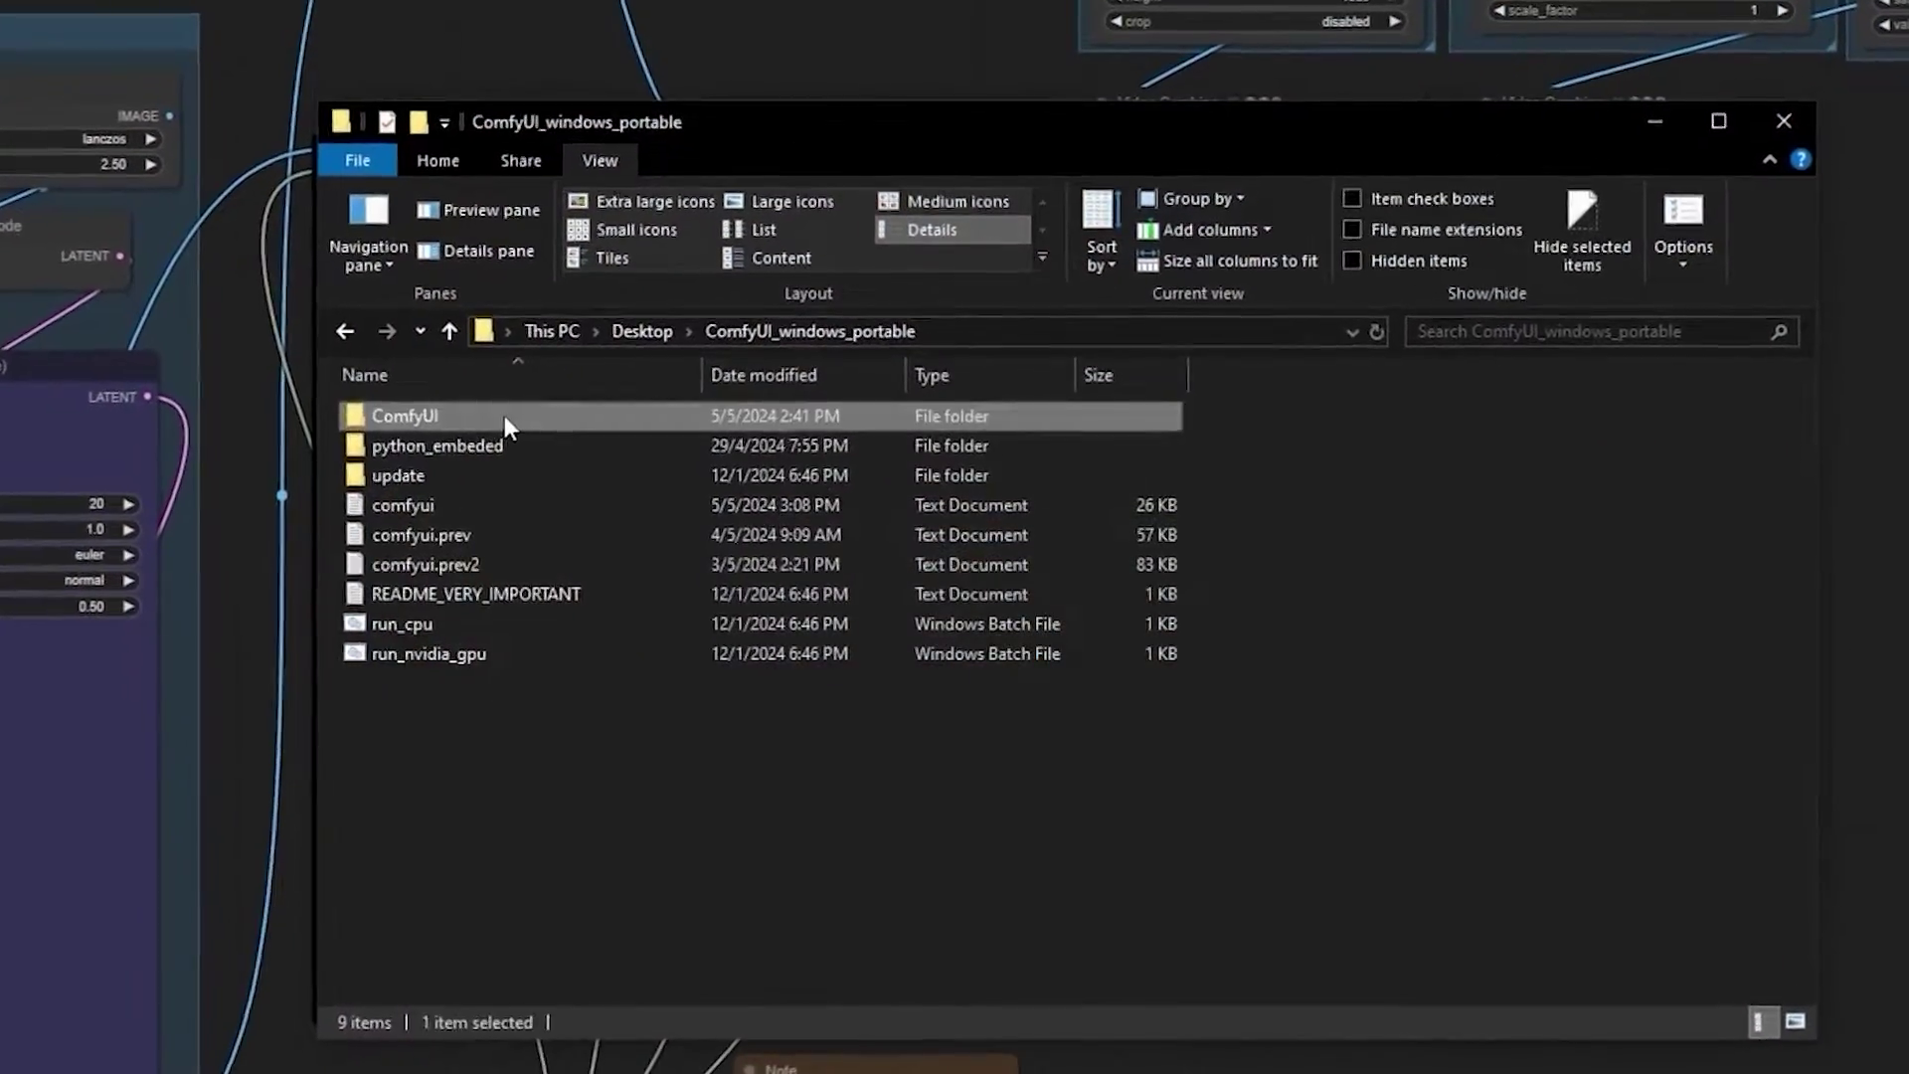
Browse from ComfyUI through output and 2024-05-05 into the interpolated folder.
double_click(505, 415)
scroll(467, 497, "down", 1)
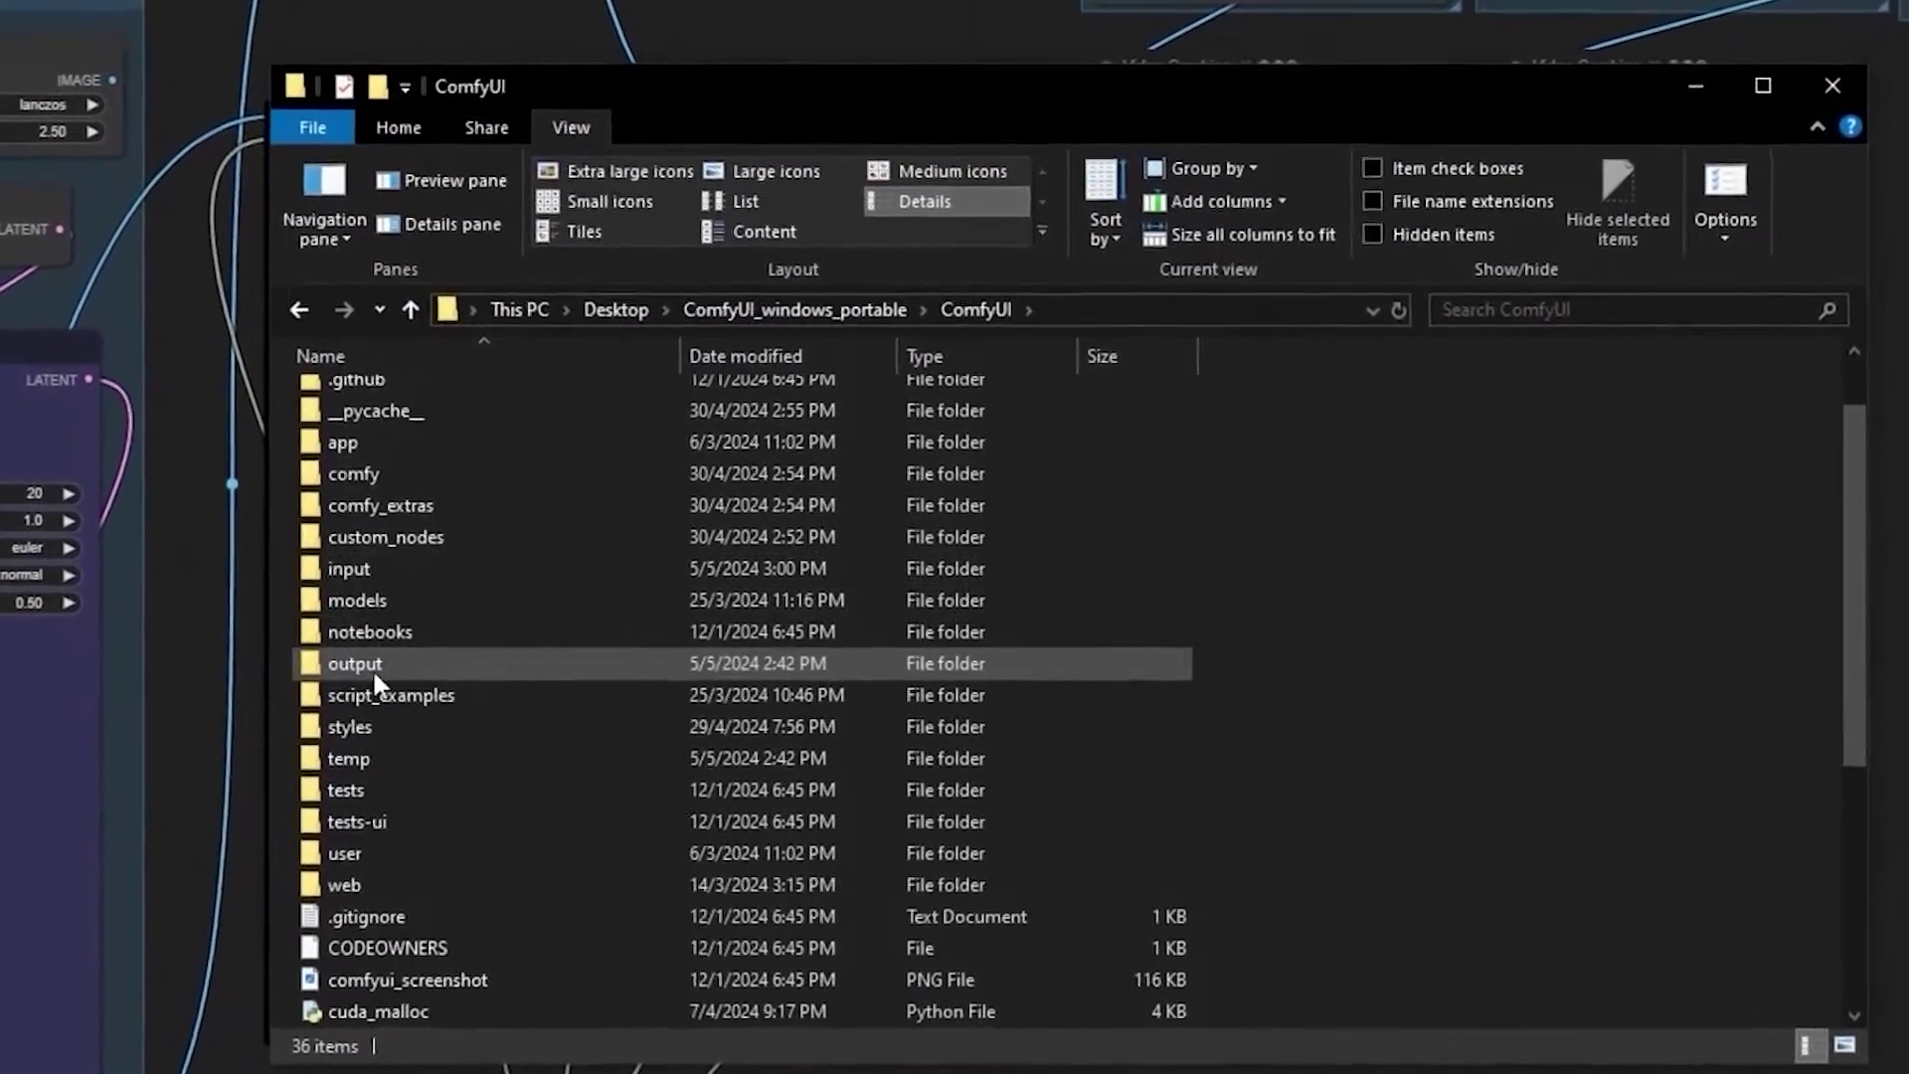
double_click(368, 666)
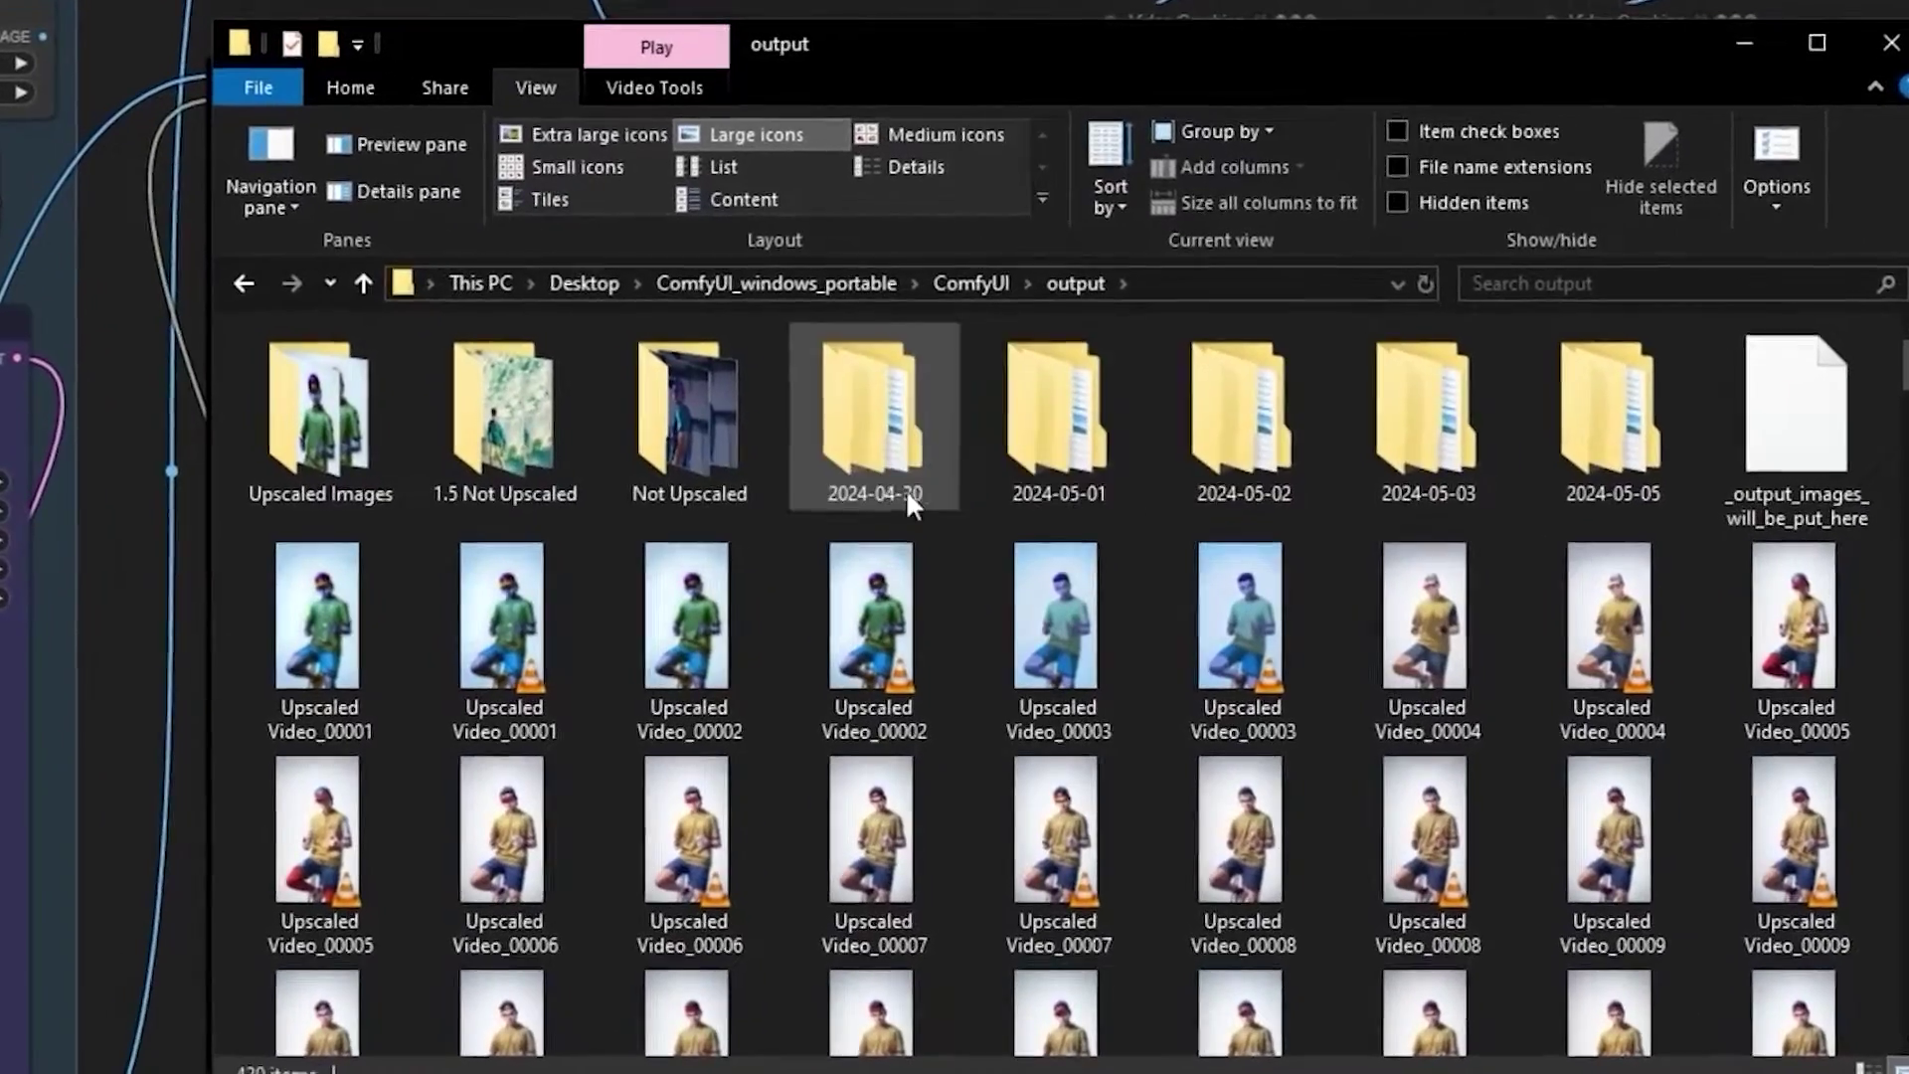
double_click(1611, 427)
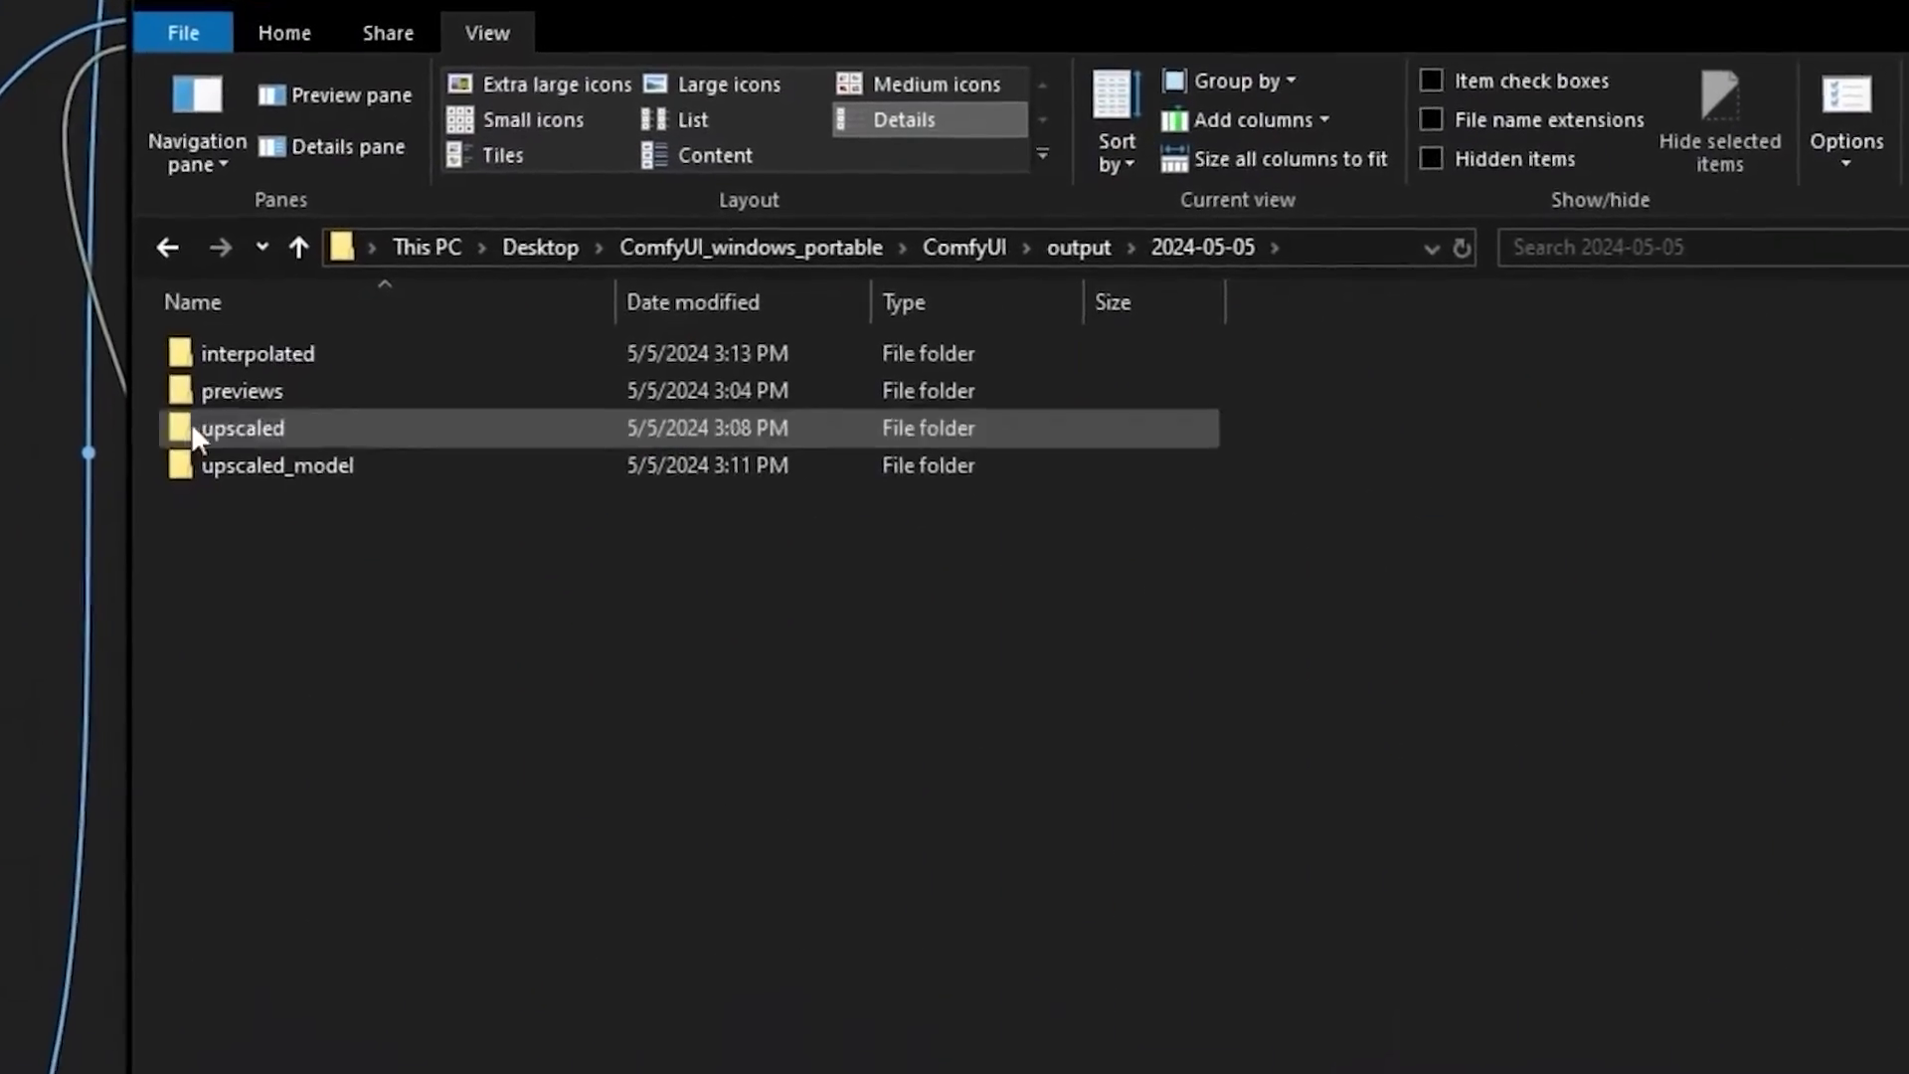
double_click(354, 356)
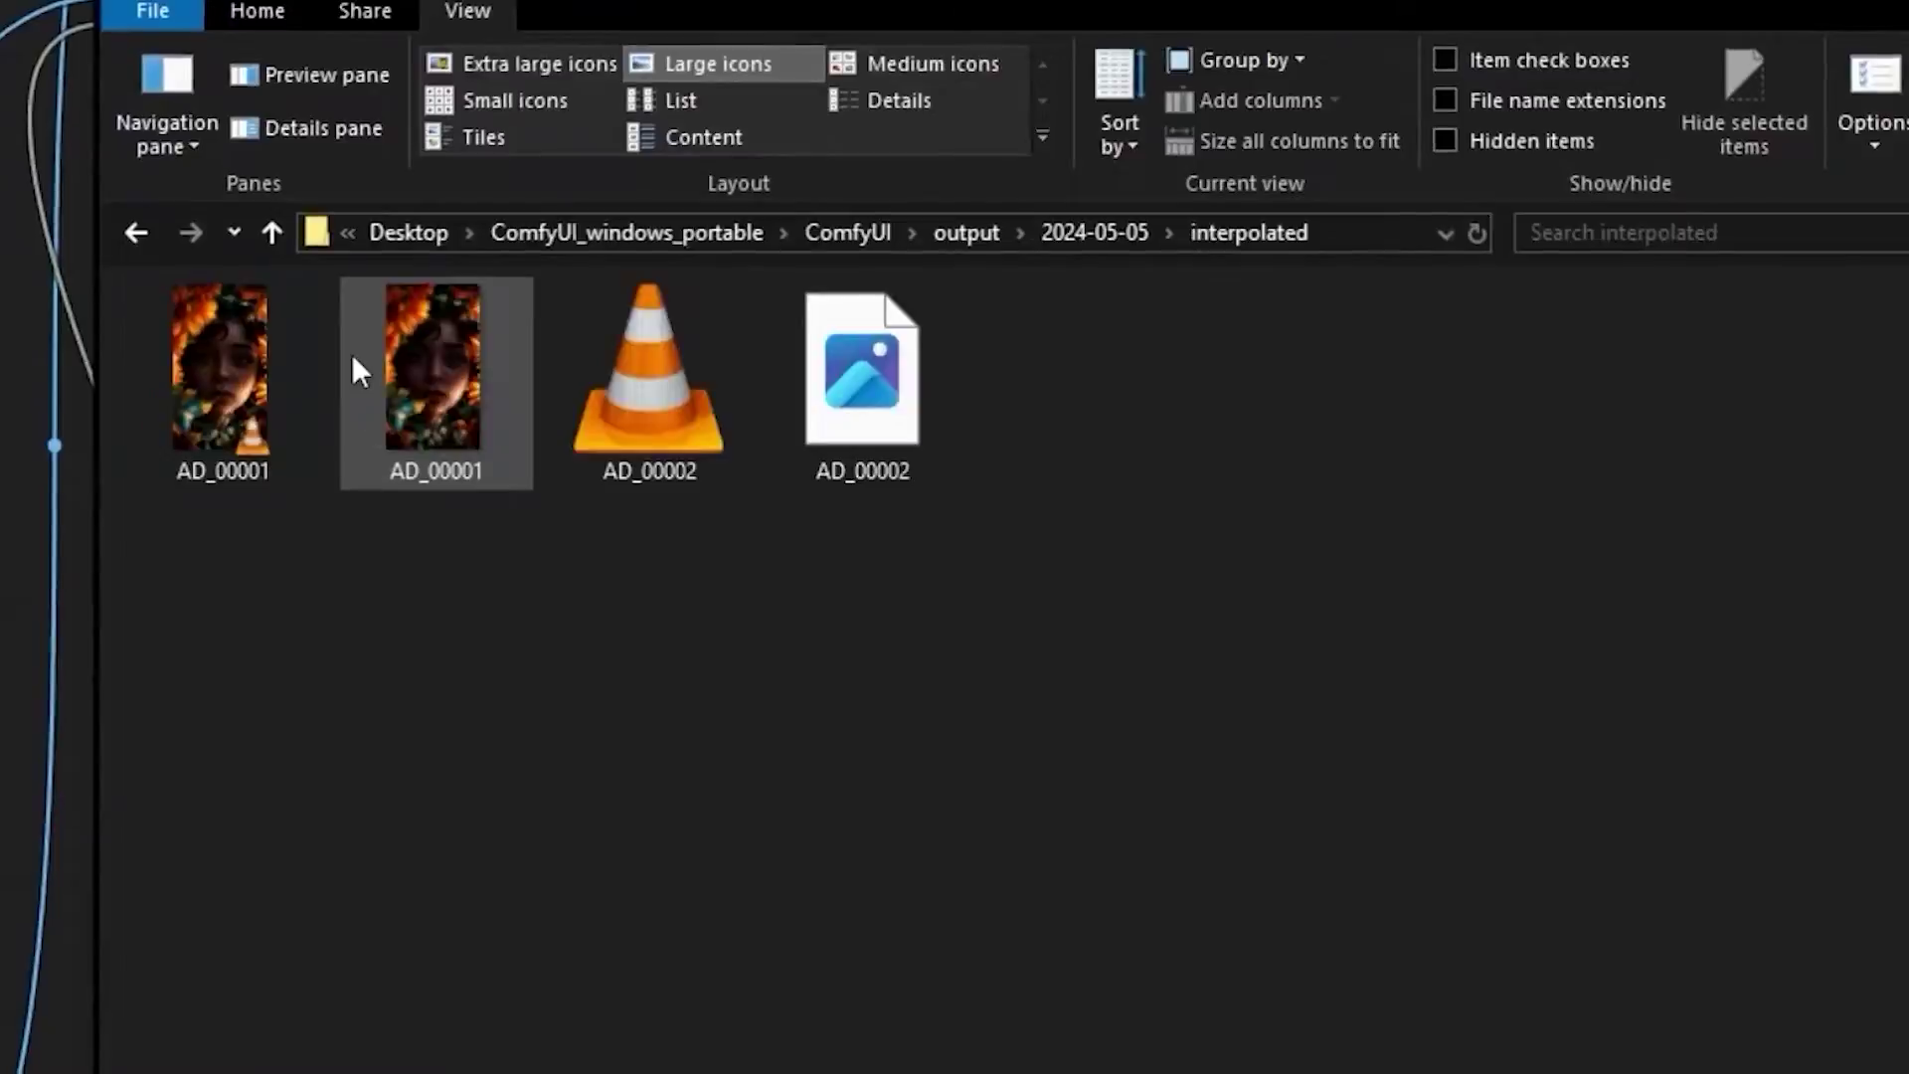